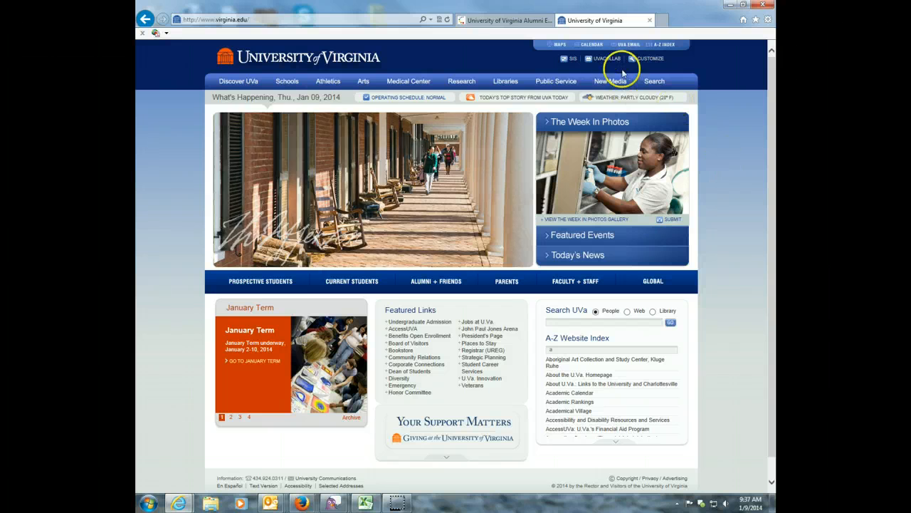
Step: Open the university calendar and go to the Calendar for Alumni, Parents & Friends from its other calendars
left_click(597, 45)
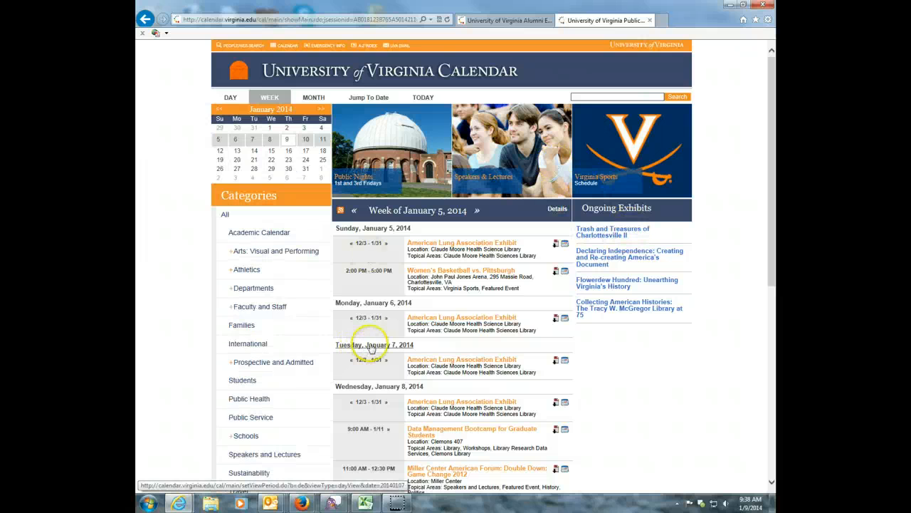
scroll(197, 357, "down", 3)
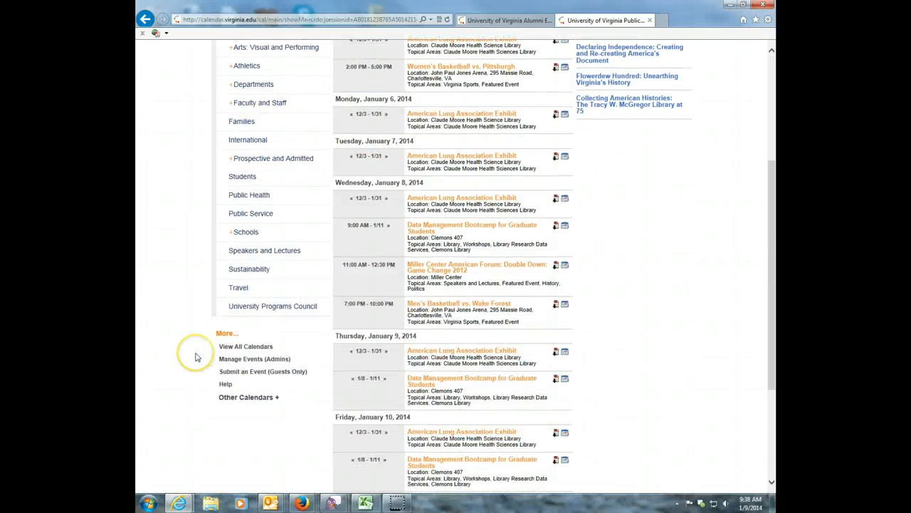
left_click(270, 399)
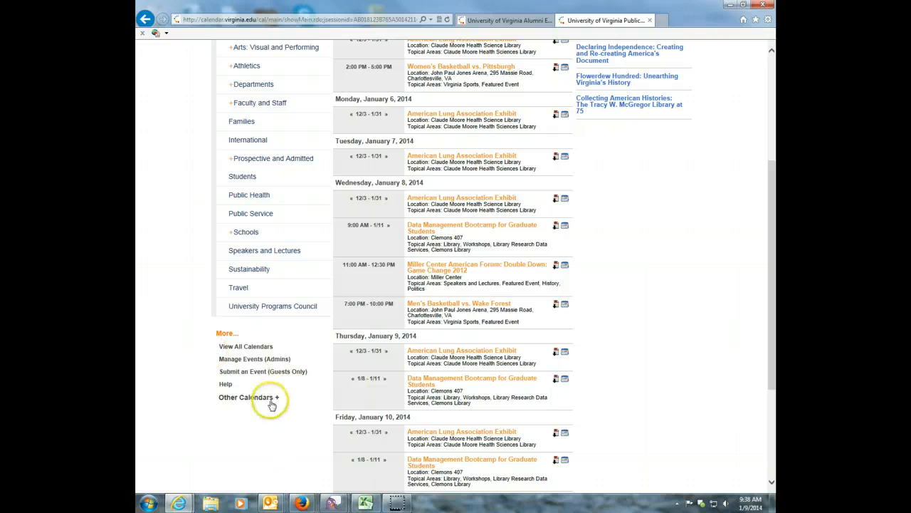
left_click(257, 422)
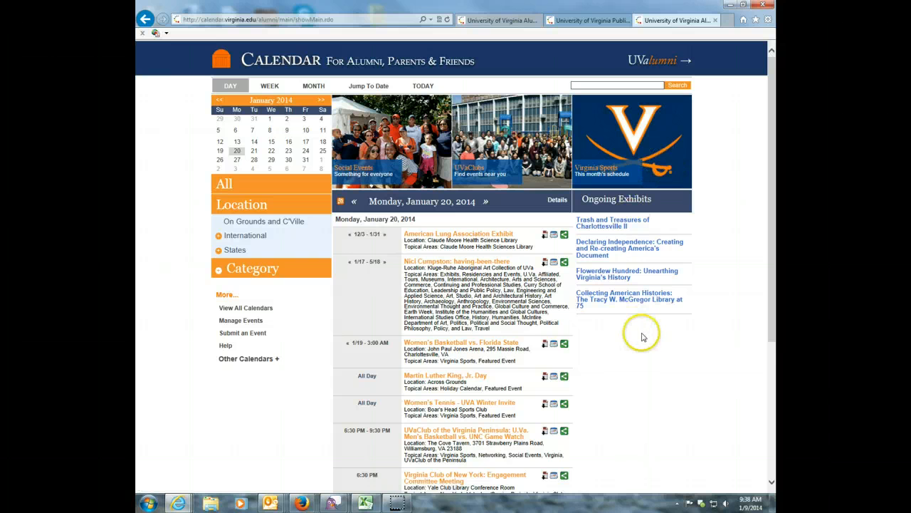
Step: Go to event management for the alumni calendar and log in with the UVa computing ID and account password
left_click(244, 321)
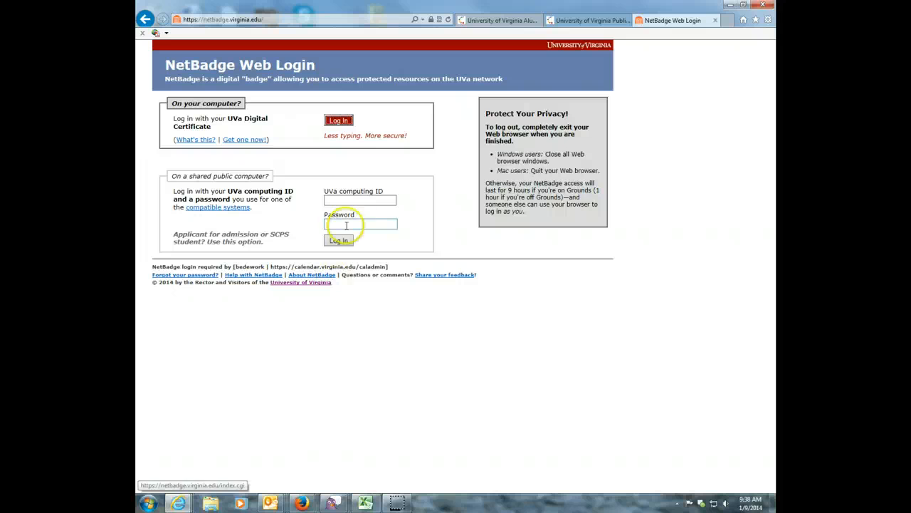
left_click(354, 199)
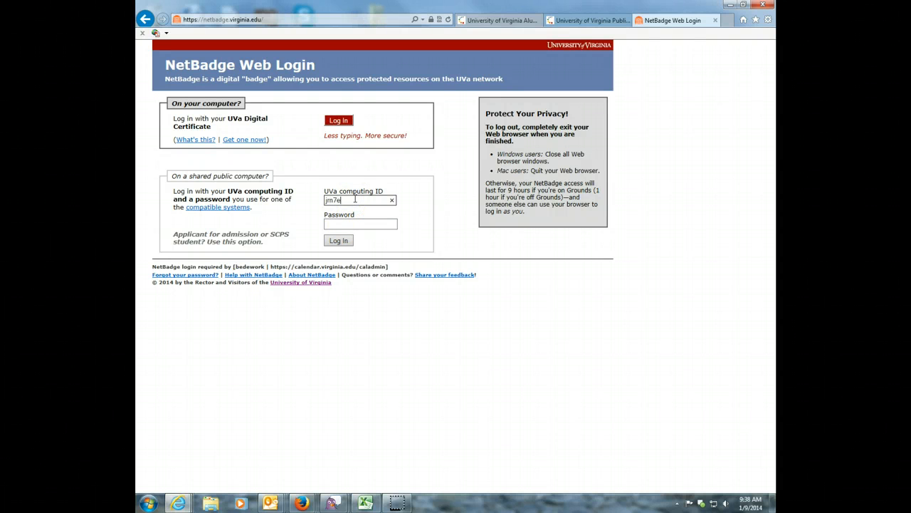
key("Tab")
type("••••••")
key("Return")
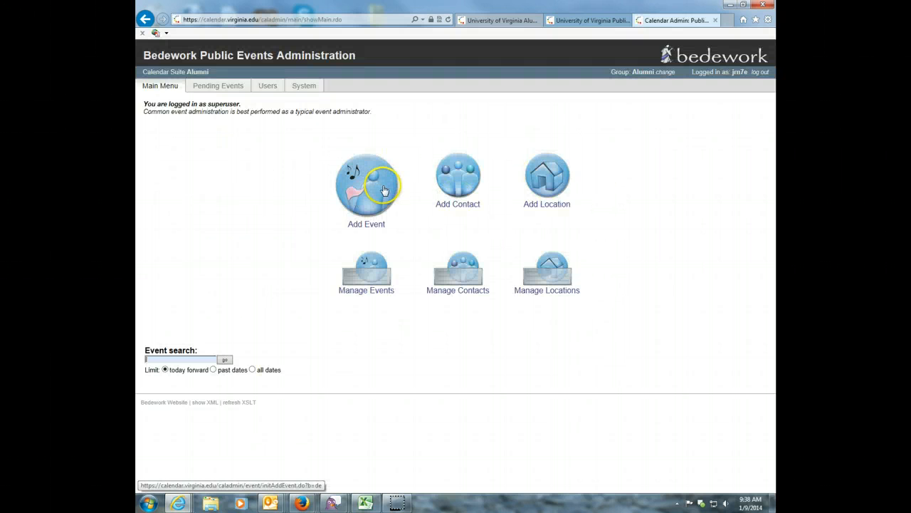
Step: Switch to Outlook and review the email "Cheer on UVa Against North Carolina With Us" for the event details
left_click(383, 272)
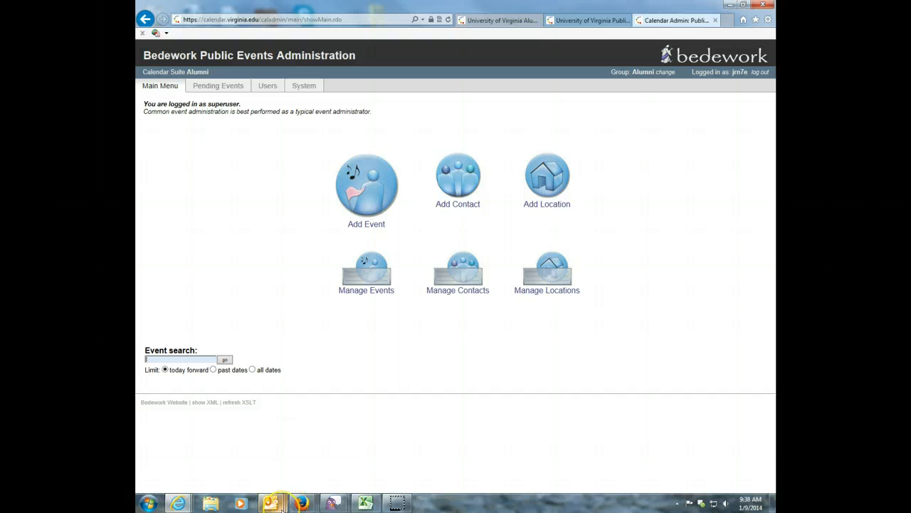
mouse_move(283, 507)
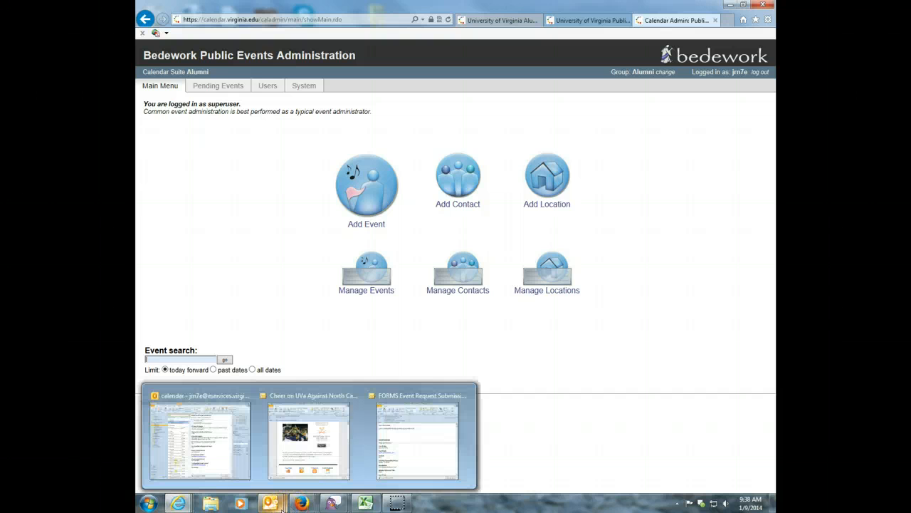
left_click(315, 463)
scroll(532, 329, "up", 3)
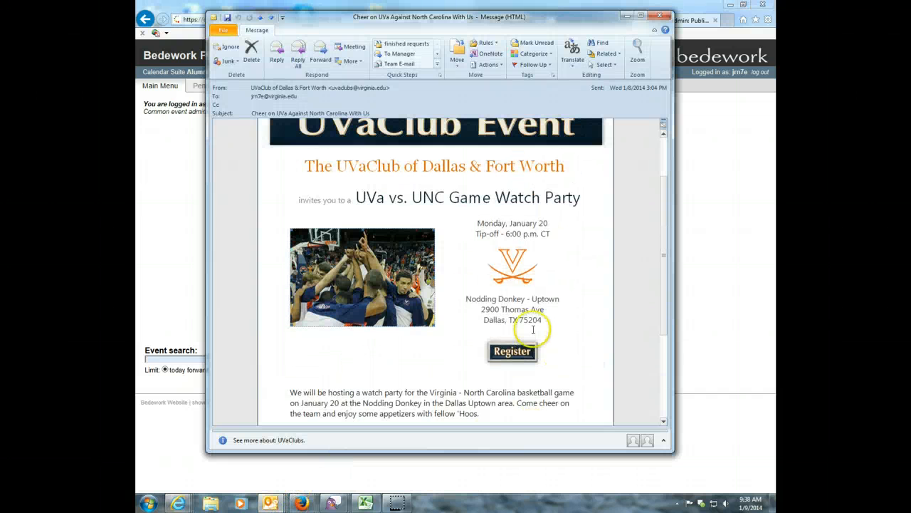
left_click(705, 205)
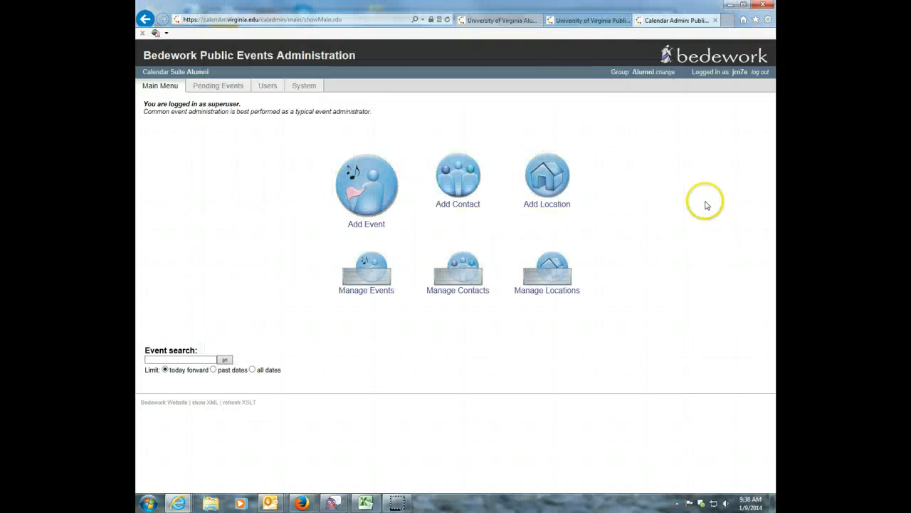
Step: Check the alumni calendar's January 20, 2014 listings for the Dallas & Fort Worth game watch event
left_click(505, 21)
scroll(581, 370, "down", 2)
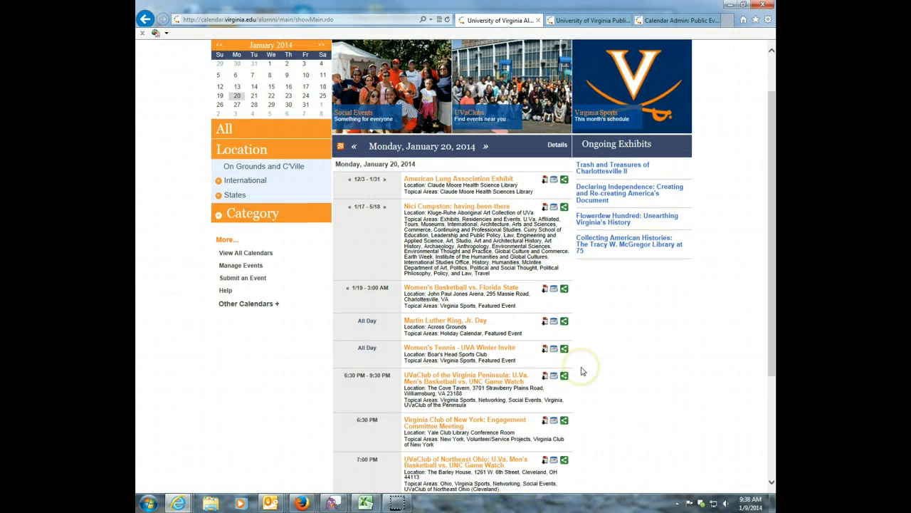
scroll(581, 370, "down", 3)
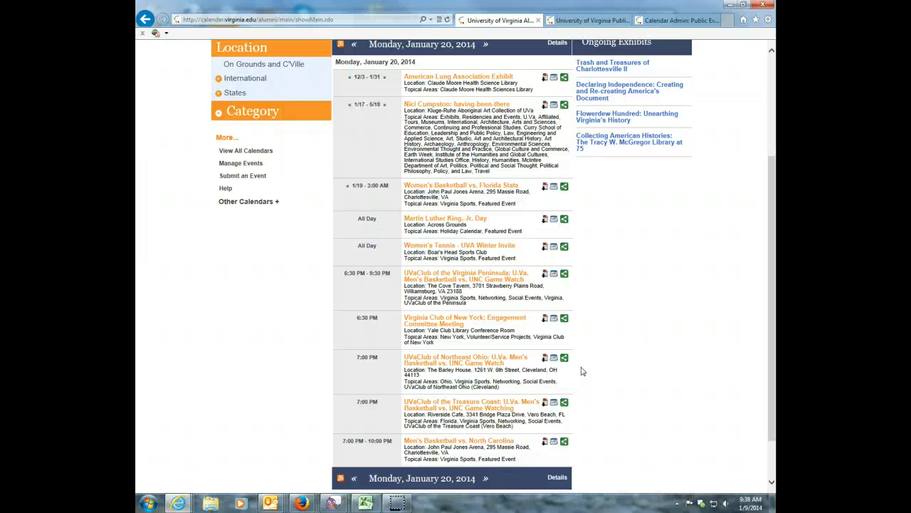
scroll(581, 371, "up", 5)
left_click(655, 21)
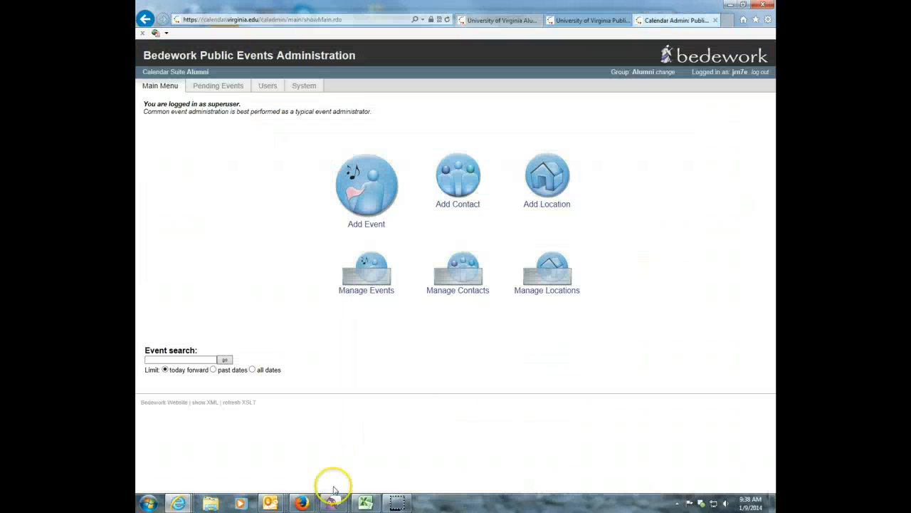
Step: Start a new event and begin its title with "UVaClub of Dallas & Fort Worth:", copying the club name from the Outlook invitation
left_click(363, 211)
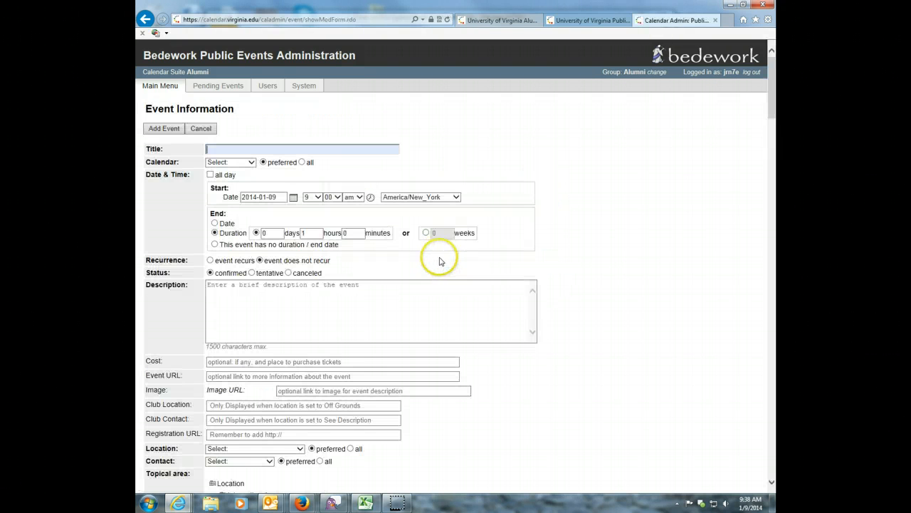
mouse_move(285, 502)
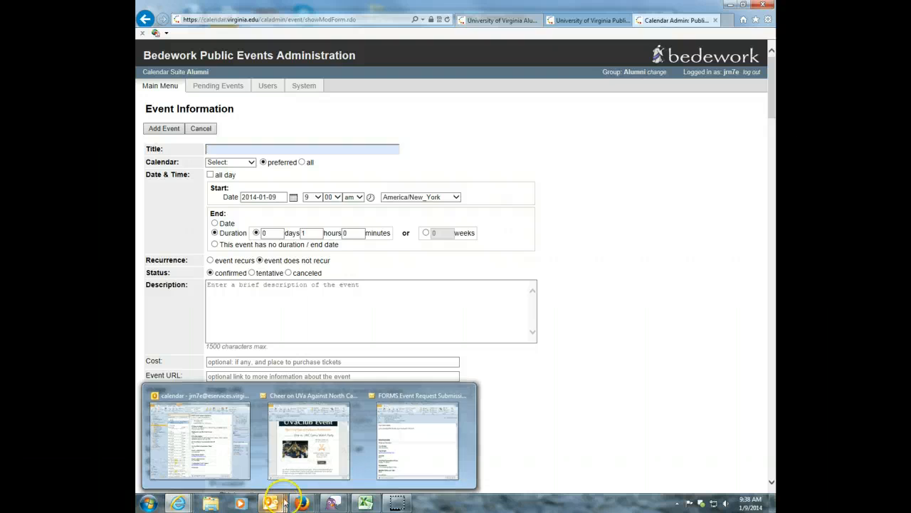
left_click(309, 438)
left_click_drag(339, 166, 540, 166)
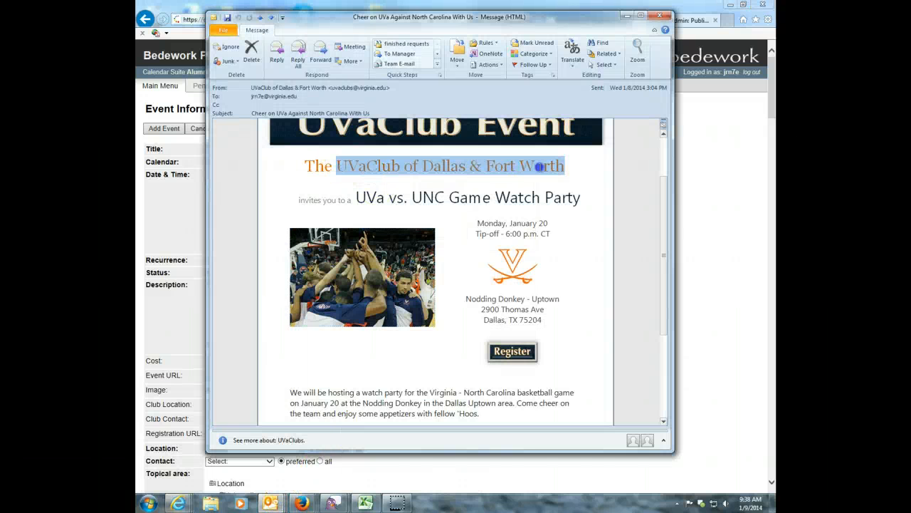
key("ctrl+c")
key("alt+Tab")
left_click(235, 149)
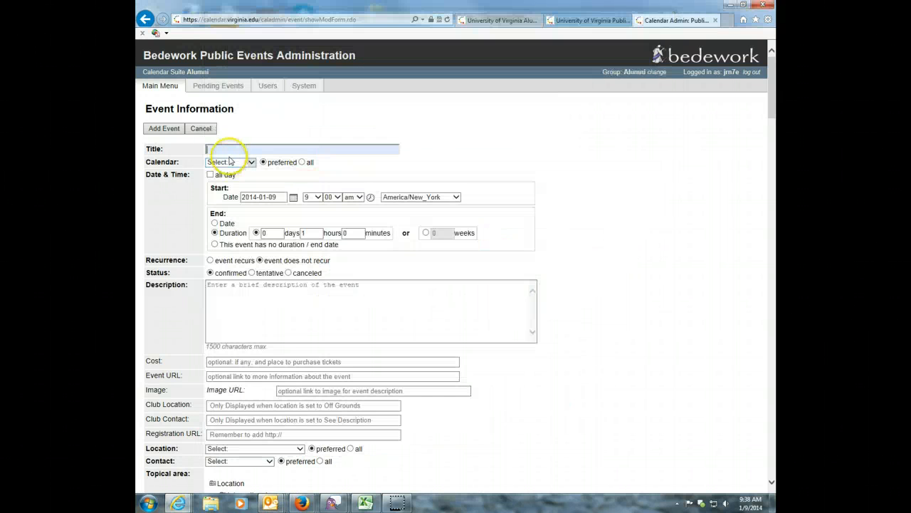
key("ctrl+v")
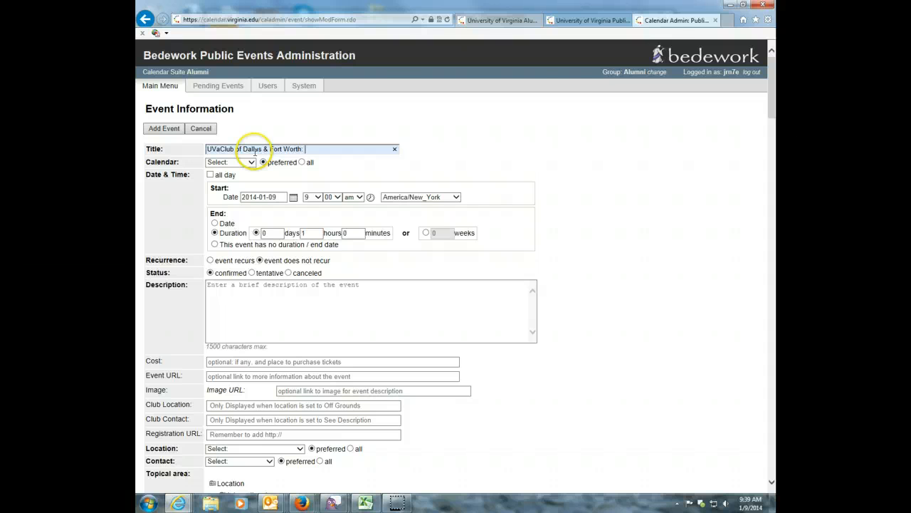
Step: Append "UVa vs. UNC Game Watch Party" from the Outlook invitation to the event title
key("alt+Tab")
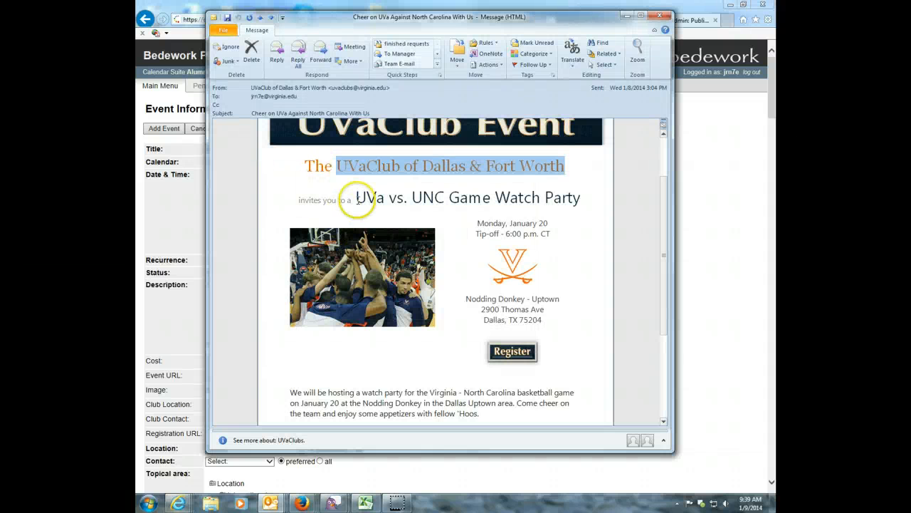
left_click_drag(358, 200, 559, 203)
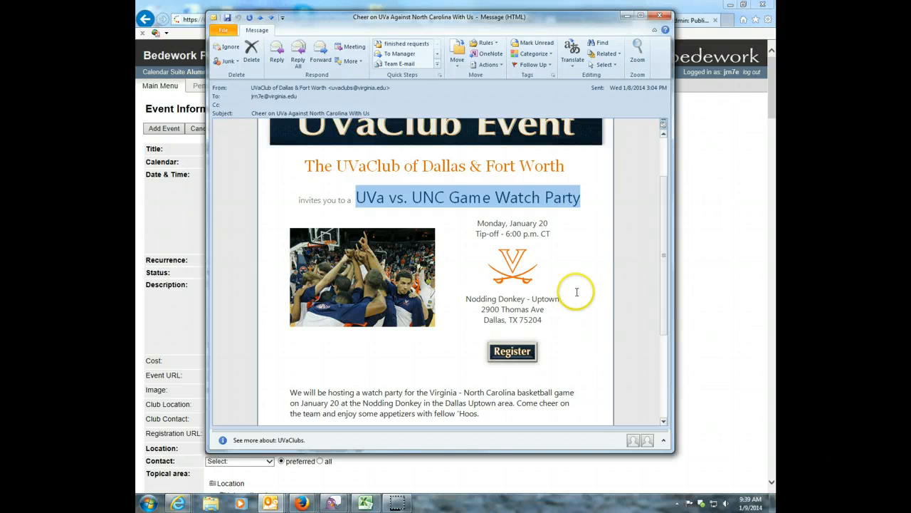
key("alt+Tab")
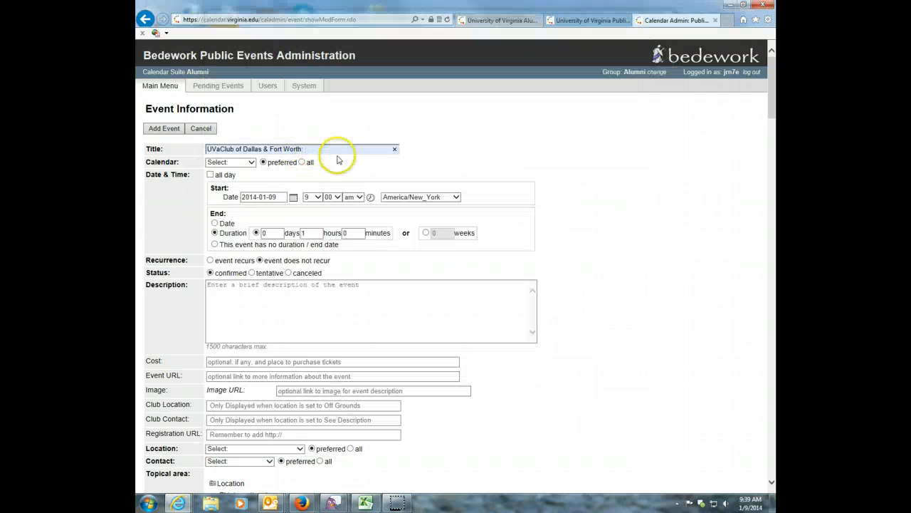
key("ctrl+v")
Step: Change "UVa" before "vs. UNC" in the event title to "U.Va. Men's Bastball"
left_click(298, 148)
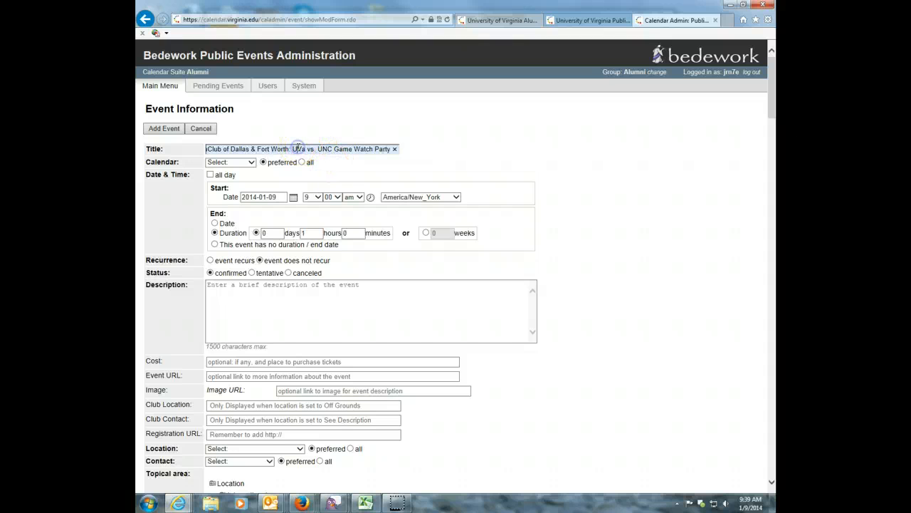
type(".")
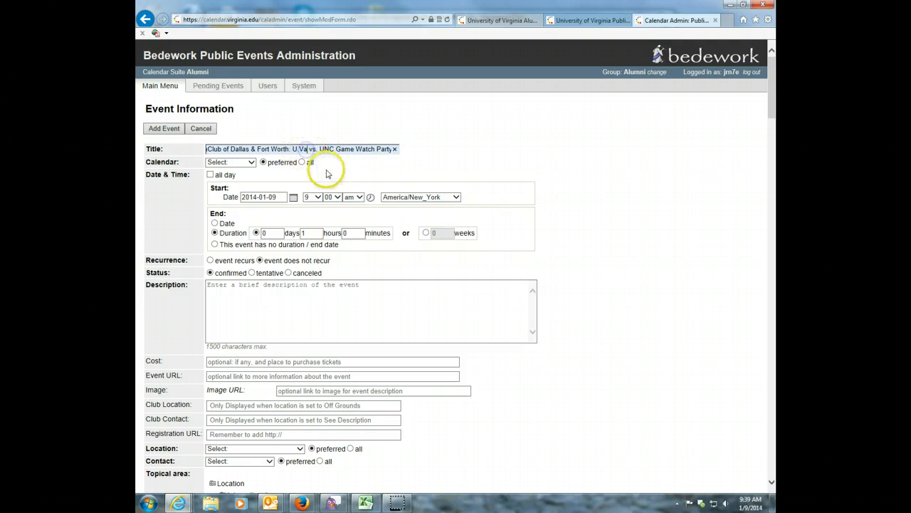
key("Right")
key("Right")
type(". Men's")
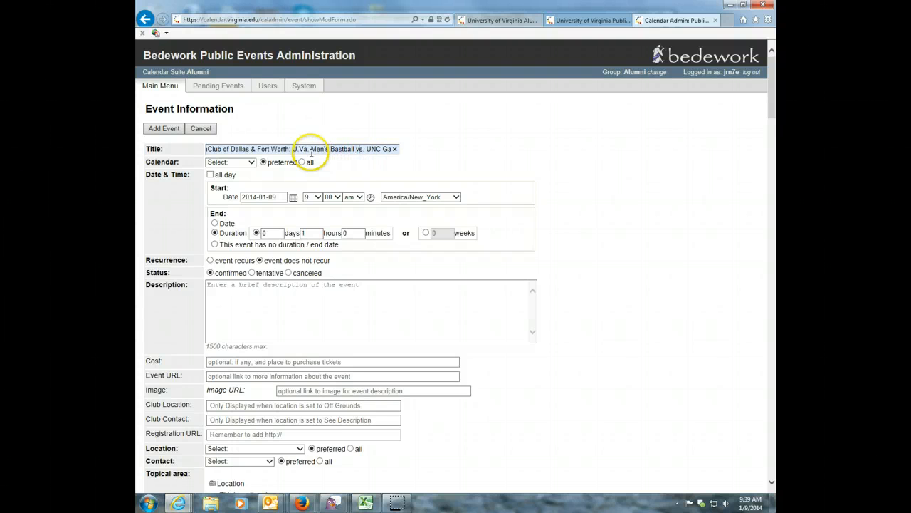
Step: Remove the word "Party" so the event title ends with "UNC Game Watch"
key("Right")
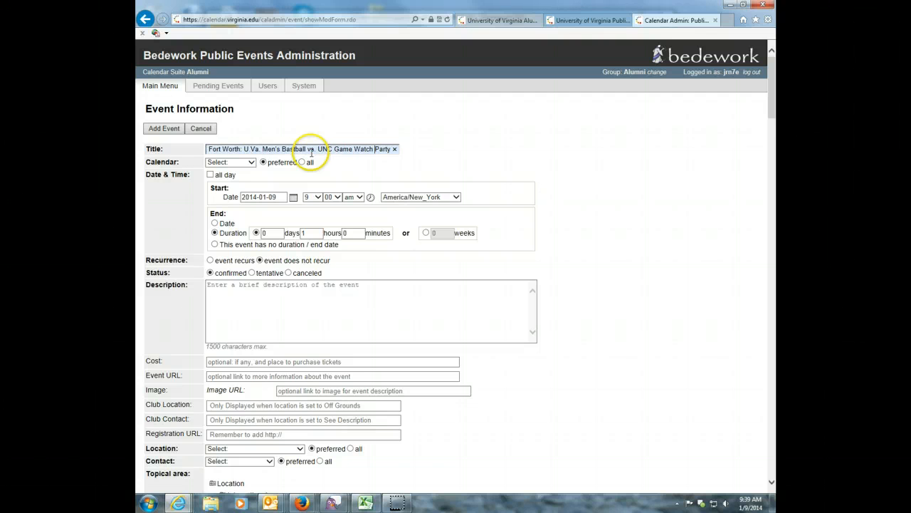
key("BackSpace")
key("BackSpace")
key("BackSpace")
key("BackSpace")
key("BackSpace")
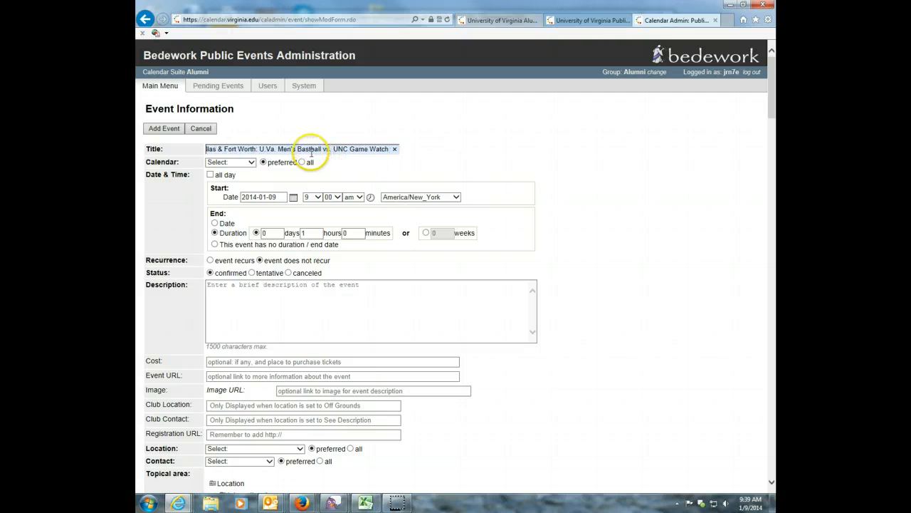
key("BackSpace")
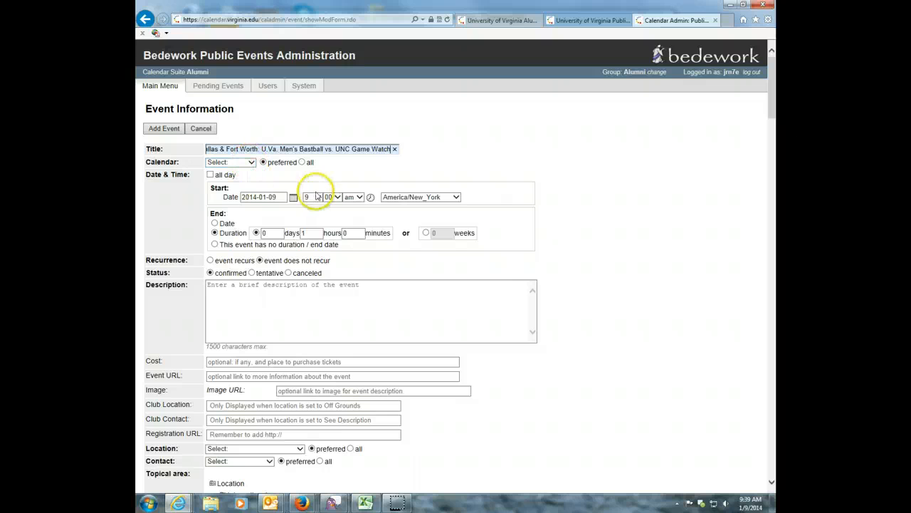
Step: Check the event date in the Outlook invitation and set the event's start date to 2014-01-20
key("alt+Tab")
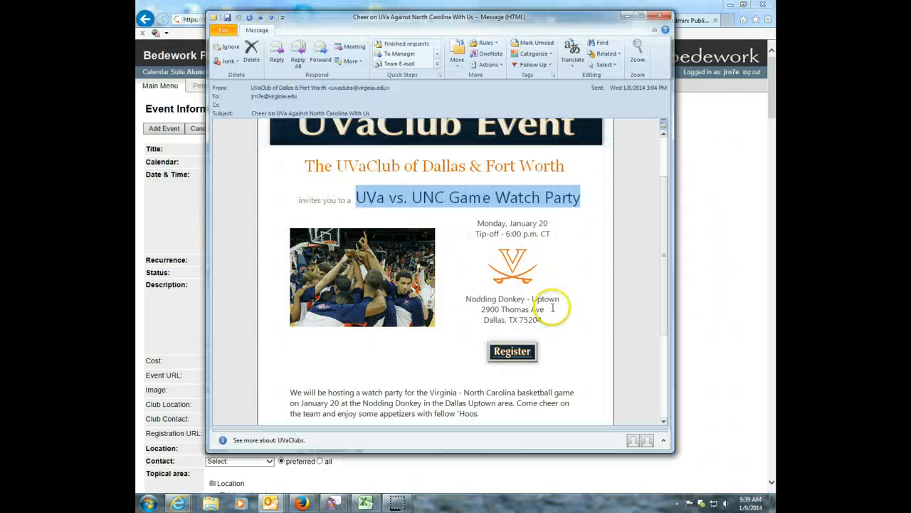
key("alt+Tab")
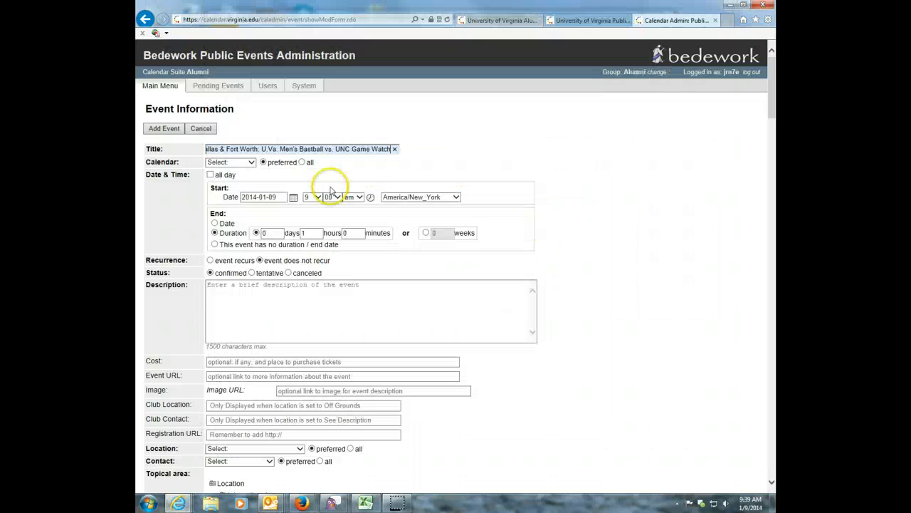
left_click(293, 196)
left_click(270, 283)
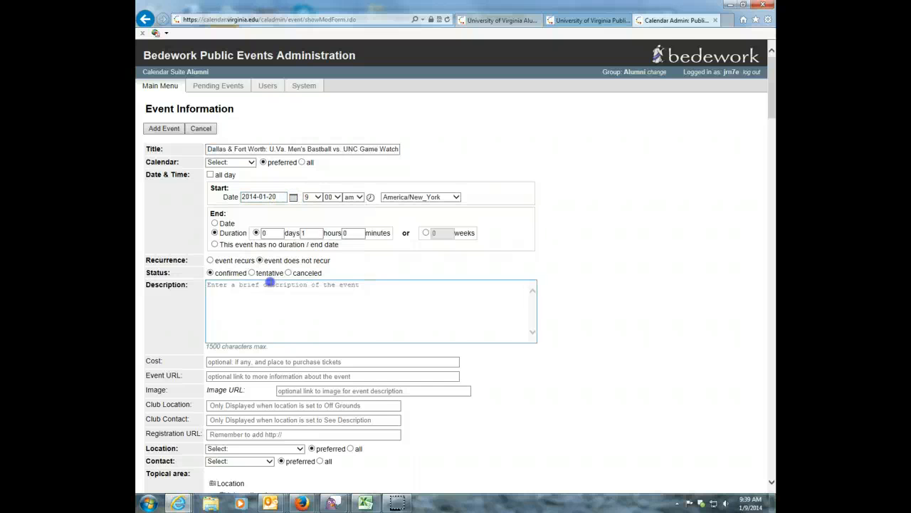
Step: Check the tip-off time in the Outlook invitation and set the event's start time to 6:00 pm
key("alt+Tab")
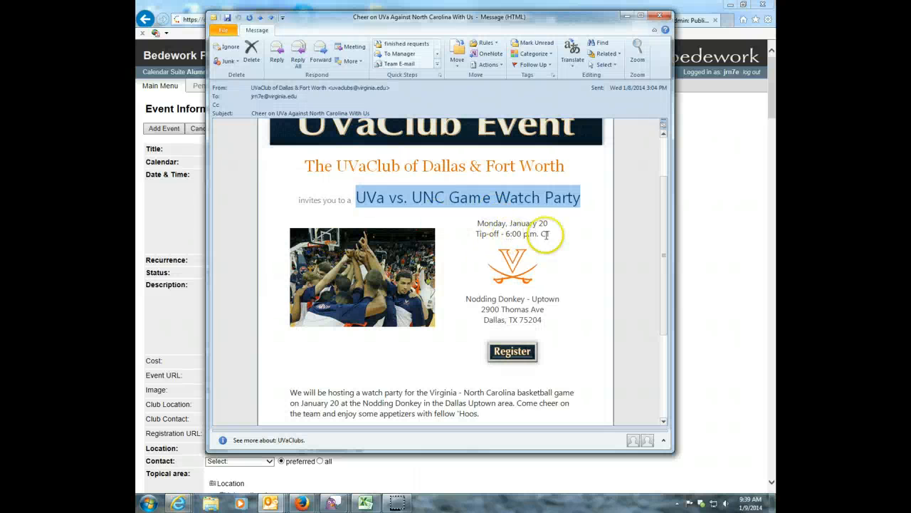
key("alt+Tab")
left_click(315, 196)
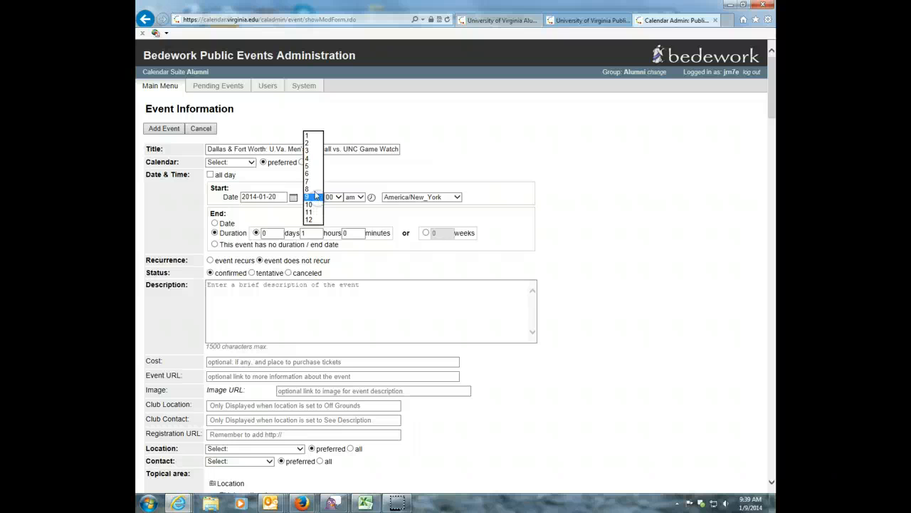
left_click(310, 174)
left_click(354, 197)
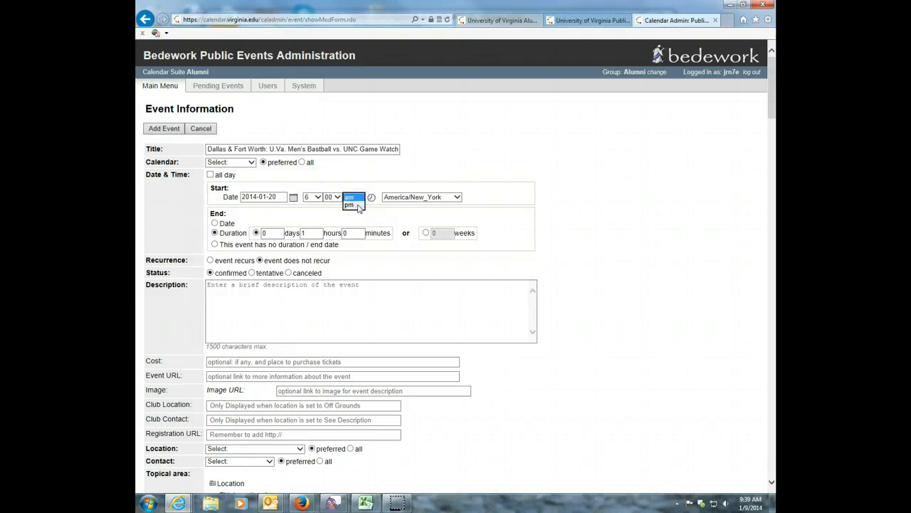
left_click(357, 205)
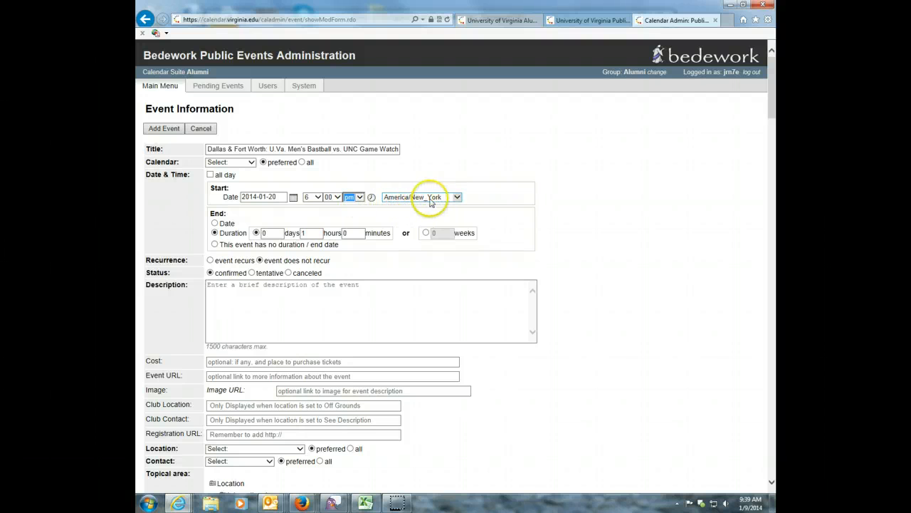
Step: Check the Outlook invitation for an end time and set the event to have no duration or end date
left_click(258, 302)
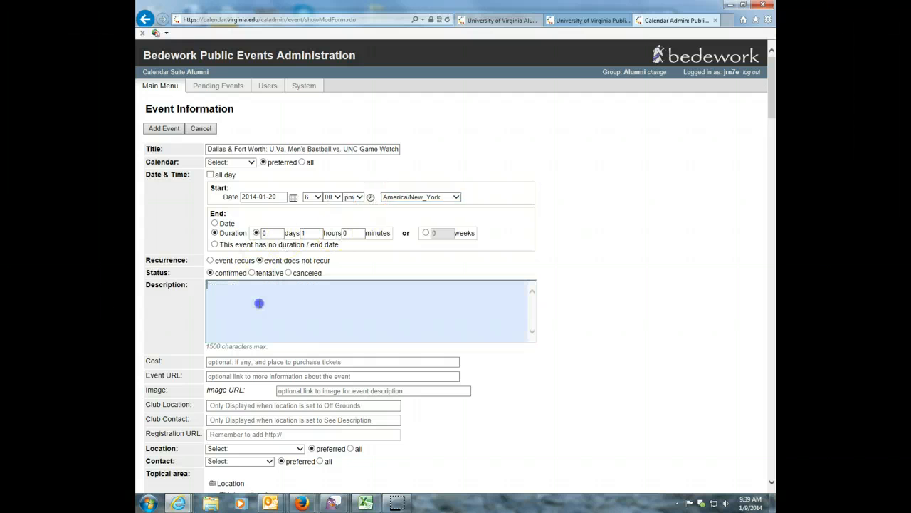
key("alt+Tab")
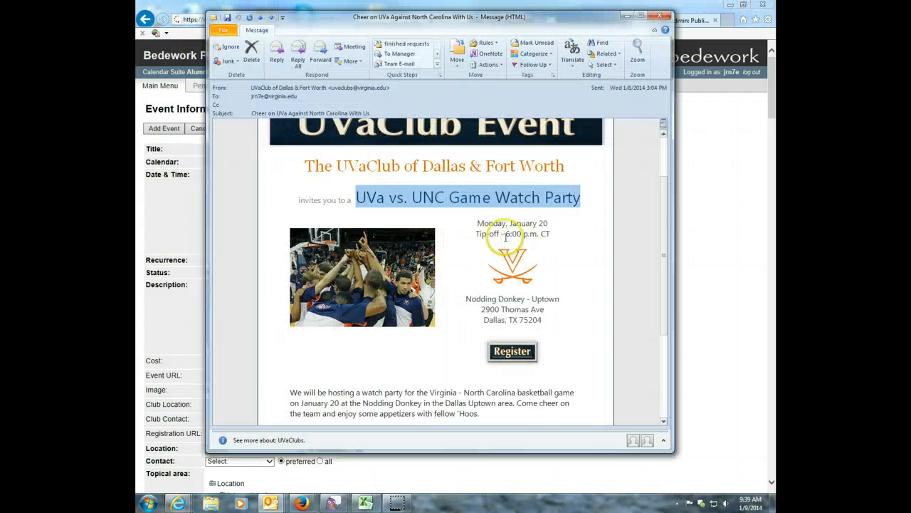
key("alt+Tab")
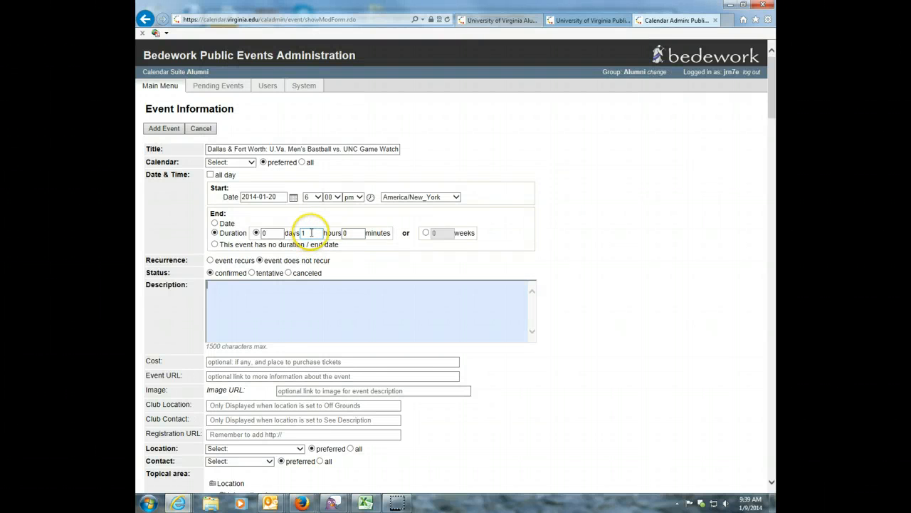
left_click(215, 244)
Step: Copy the body text, from "We will be hosting" to "We look forward to seeing you there.", from the Outlook invitation into the event description
left_click(264, 302)
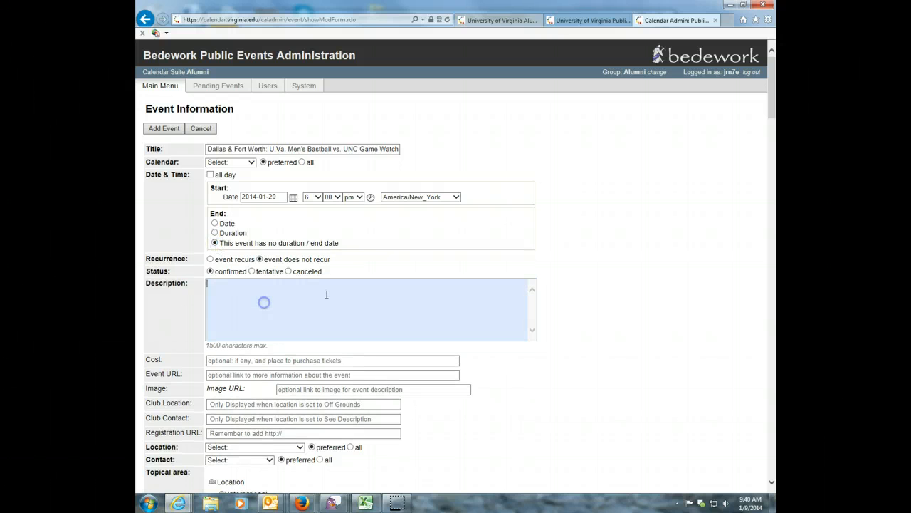
key("alt+Tab")
scroll(470, 302, "down", 1)
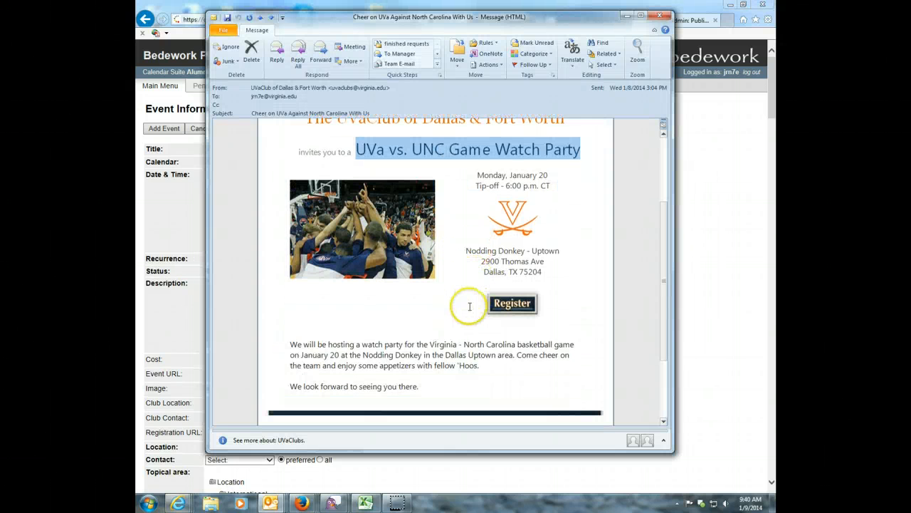
left_click_drag(290, 343, 492, 384)
key("ctrl+c")
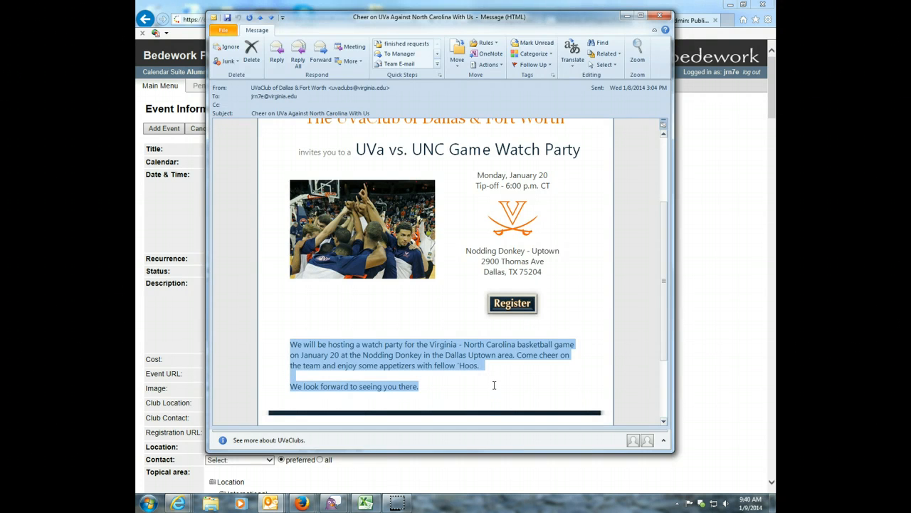
key("alt+Tab")
key("ctrl+v")
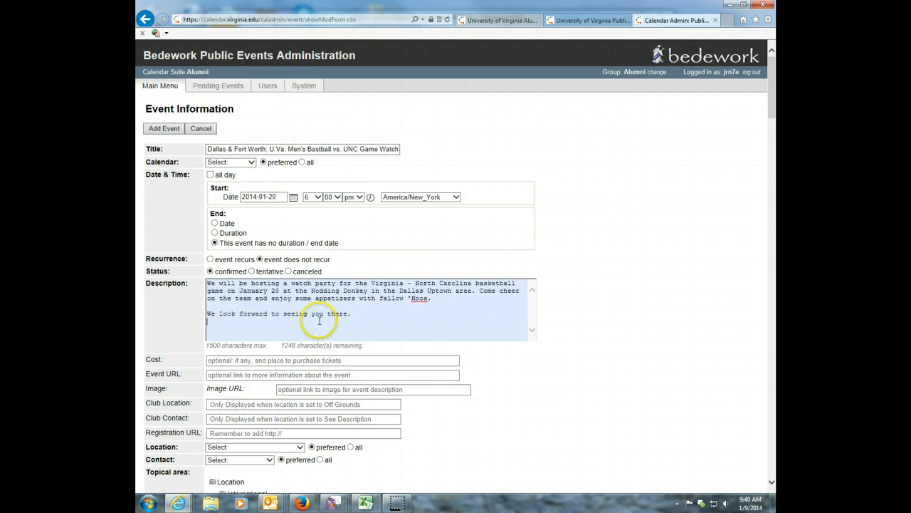
Step: Insert "All alumni, parents and friends are invited to a" at the very beginning of the event description
left_click(209, 284)
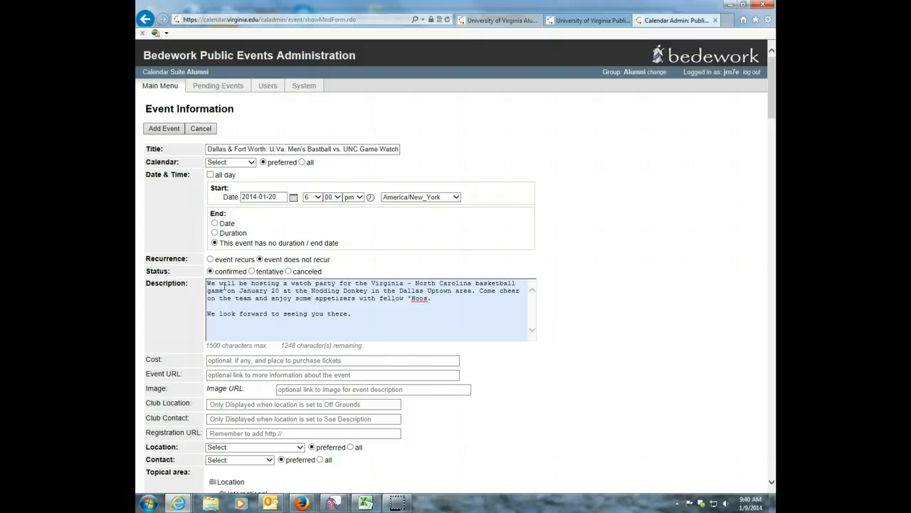
type("All alumni, p")
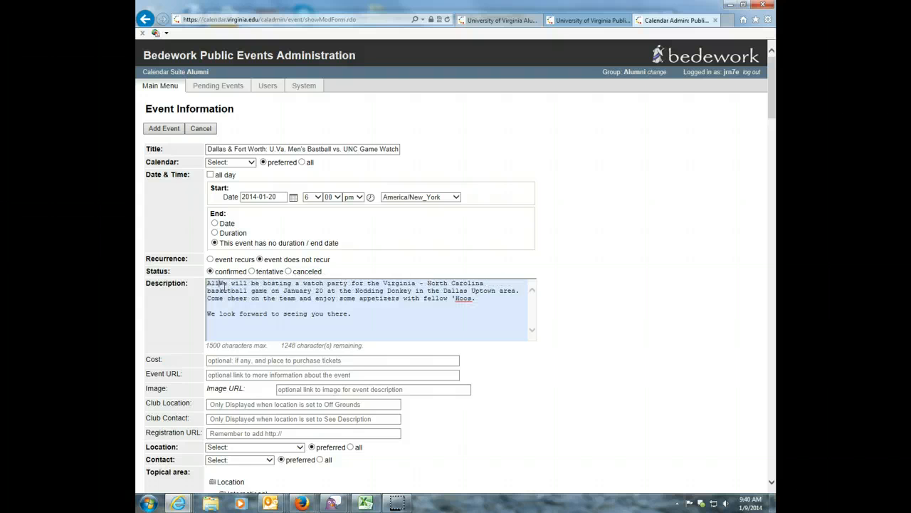
type("arents and t")
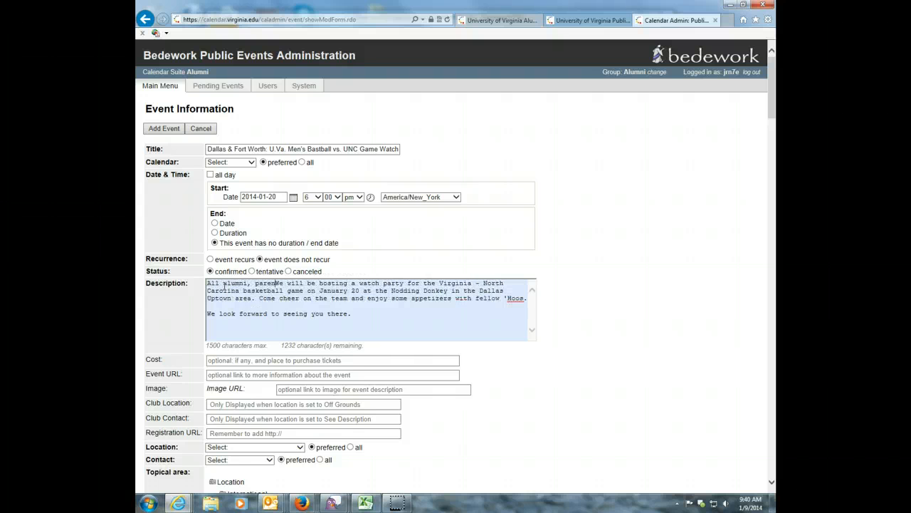
type("riends are invit")
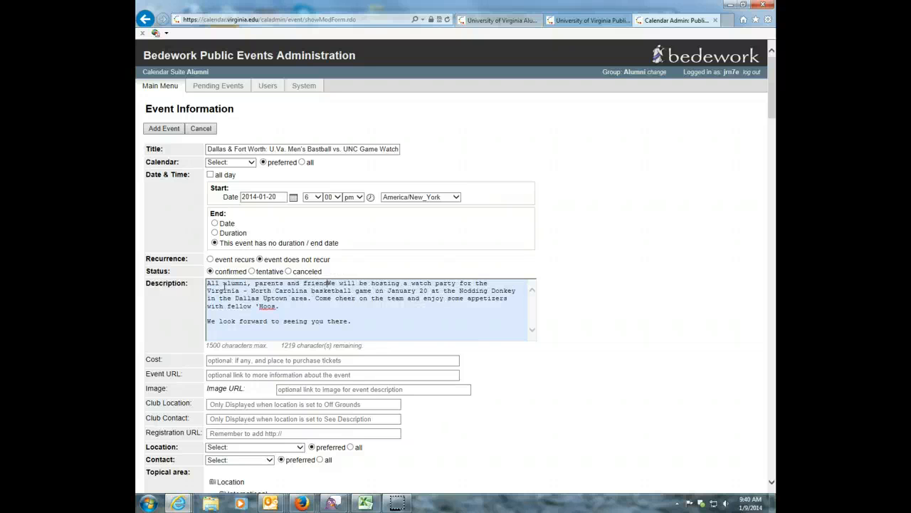
type("ed to a")
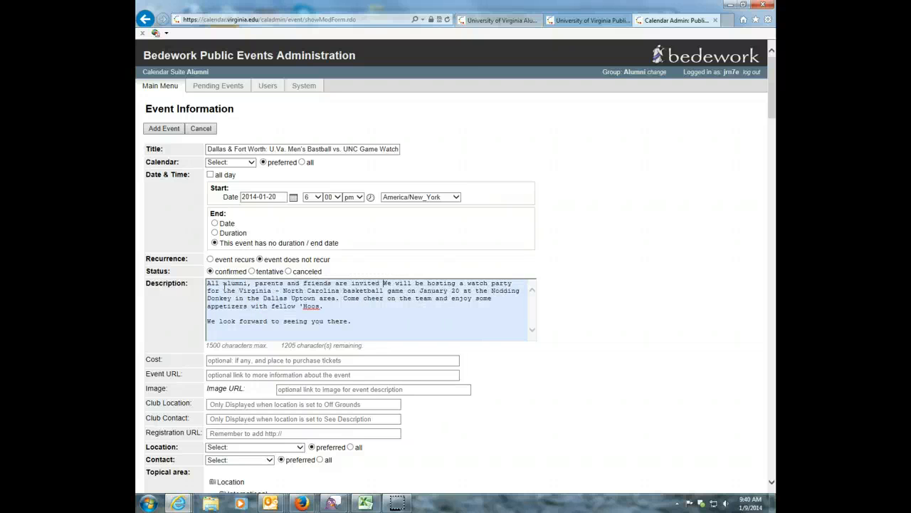
Step: Delete "We will be hosting a" before "watch party" and end the description's closing sentence with an exclamation mark
key("Delete")
key("Delete")
key("Delete")
key("Delete")
key("Delete")
key("Delete")
key("Delete")
key("Delete")
key("Delete")
key("Delete")
key("Delete")
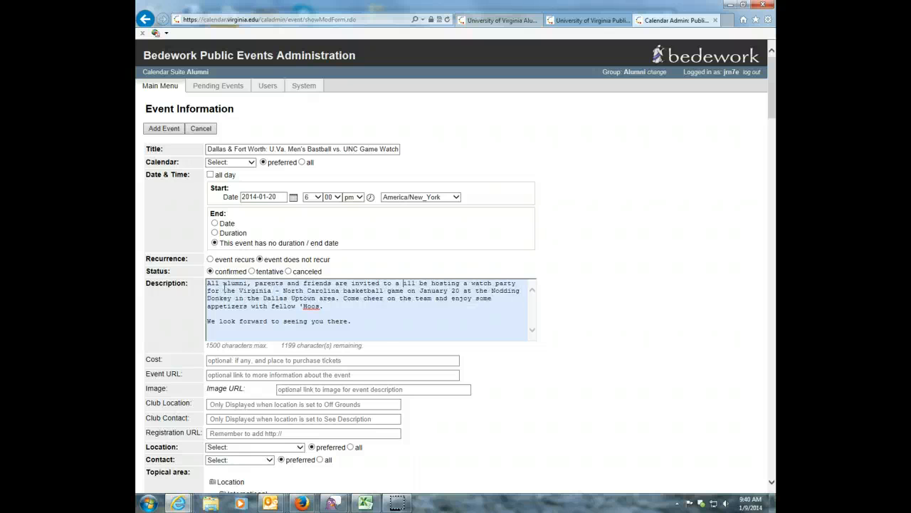
key("Delete")
key("Delete")
key("Delete")
key("Delete")
key("Delete")
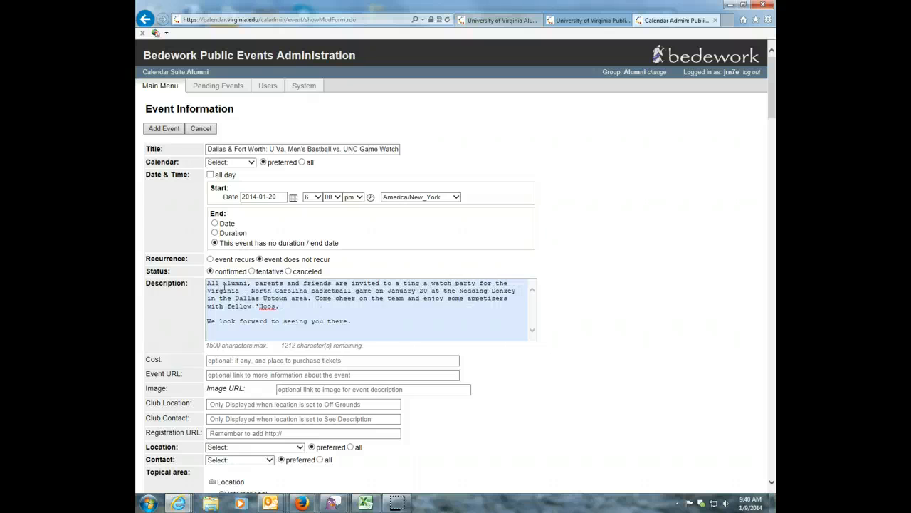
key("Delete")
key("Delete")
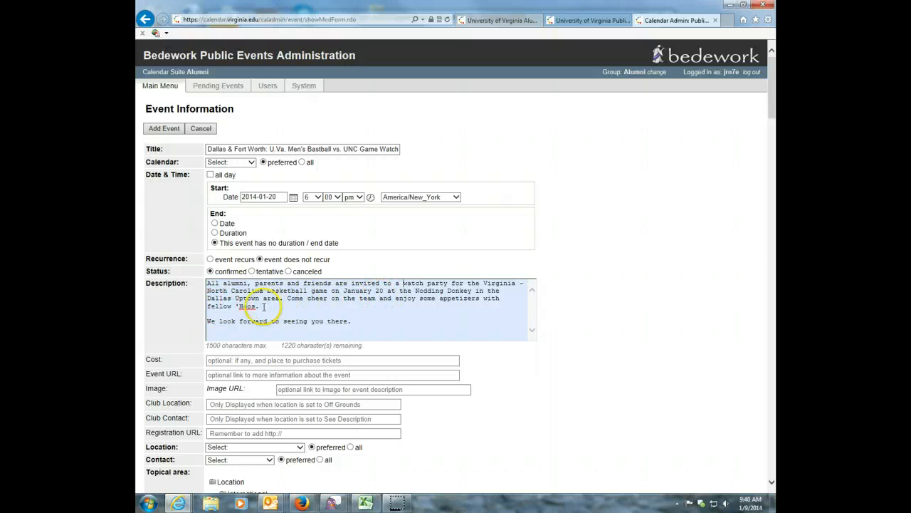
left_click(361, 321)
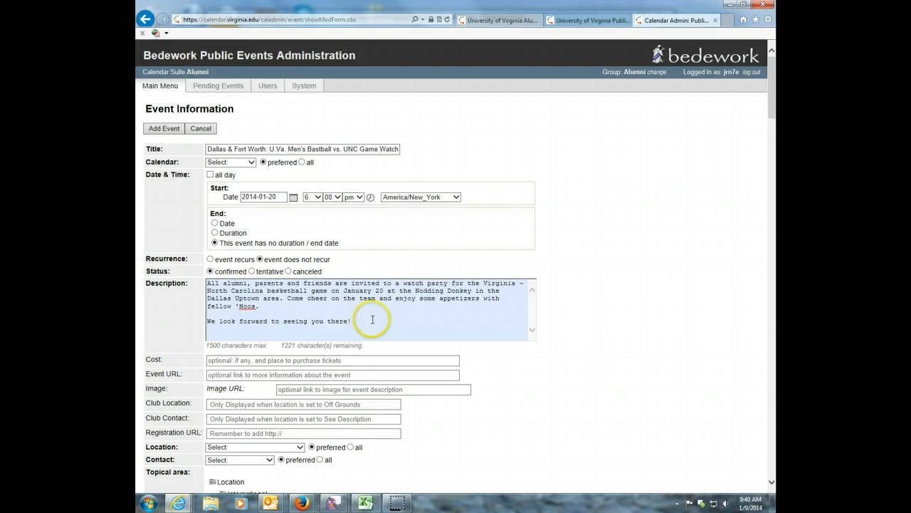
Step: Copy the venue name "Nodding Donkey - Uptown" from the Outlook invitation into Club Location
scroll(445, 302, "down", 2)
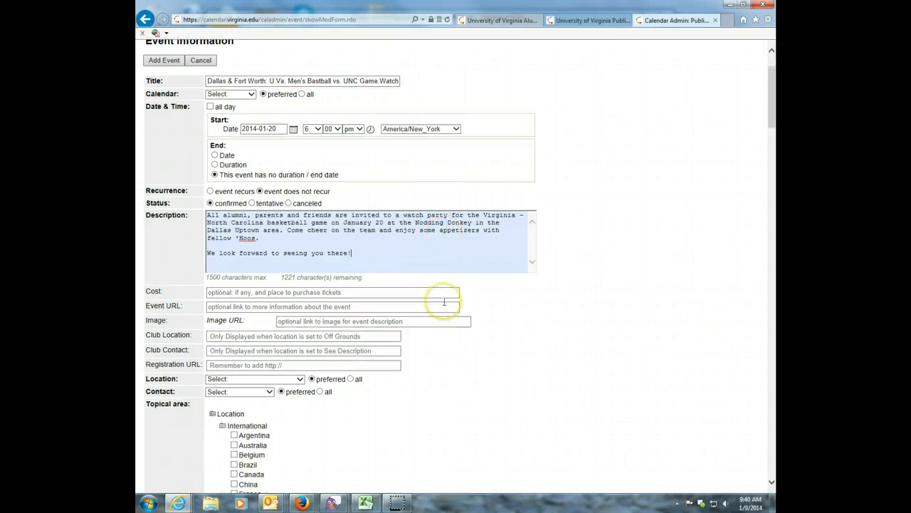
left_click(345, 336)
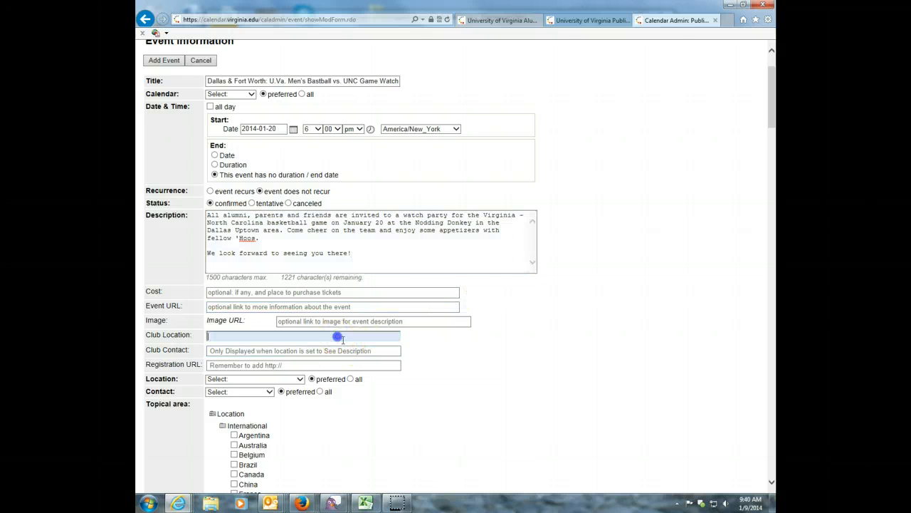
key("alt+Tab")
left_click_drag(467, 251, 555, 251)
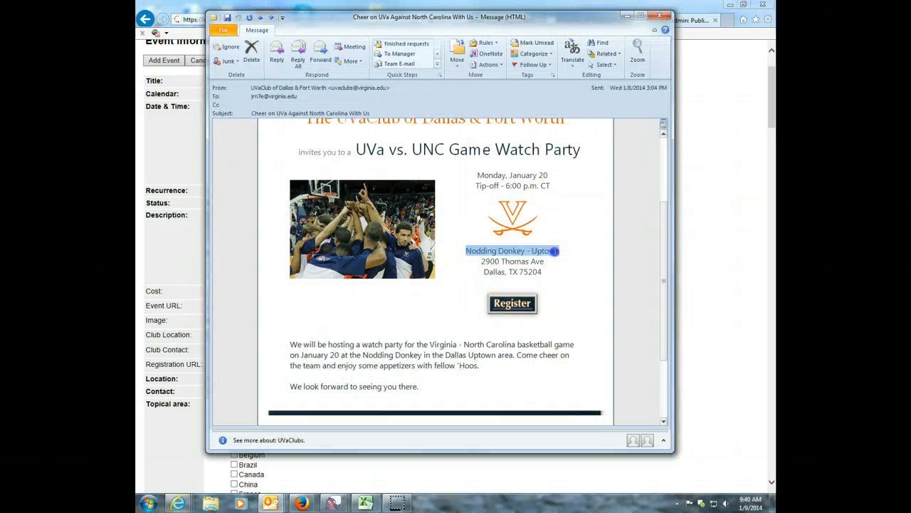
key("ctrl+c")
key("alt+Tab")
key("ctrl+v")
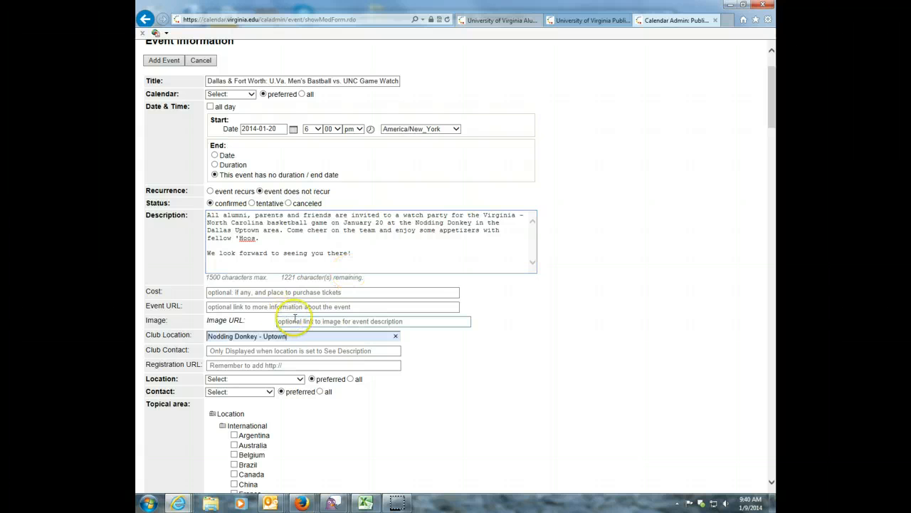
Step: Append the venue's street address, city, state and ZIP code from the Outlook invitation to Club Location, separated by commas
key("alt+Tab")
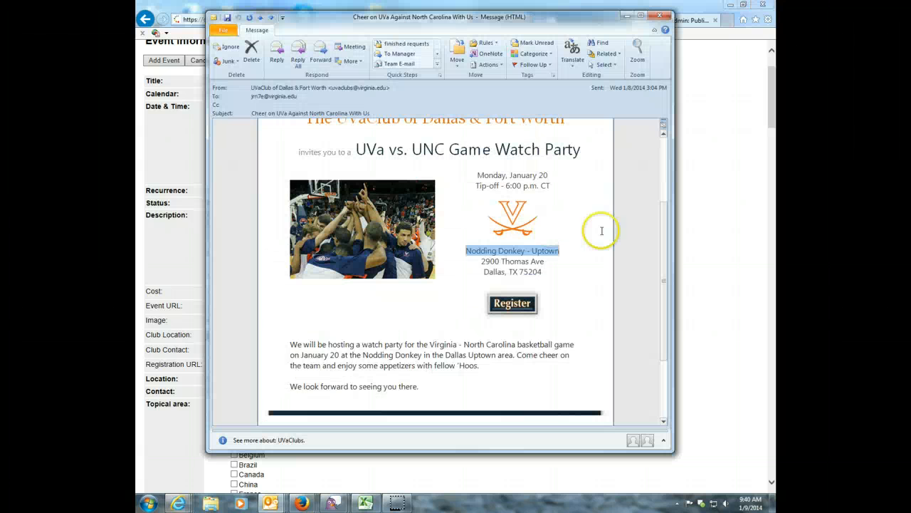
left_click_drag(481, 261, 538, 261)
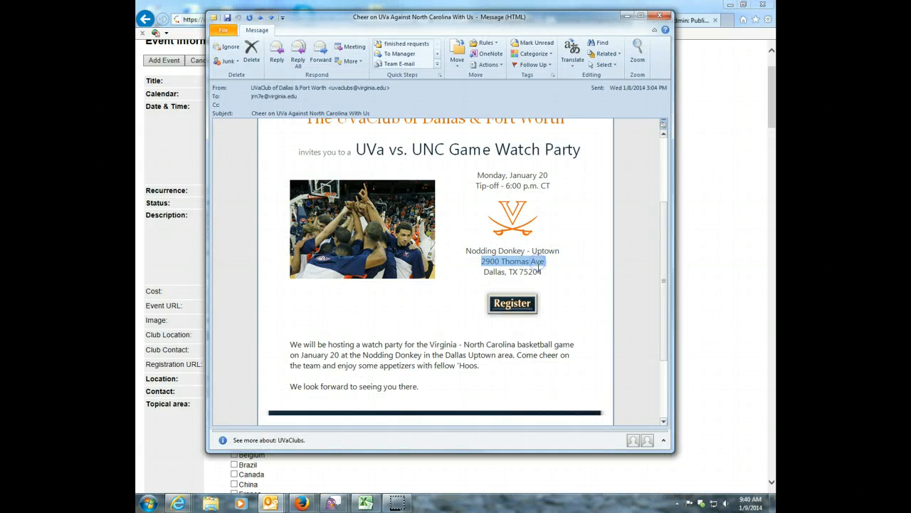
key("alt+Tab")
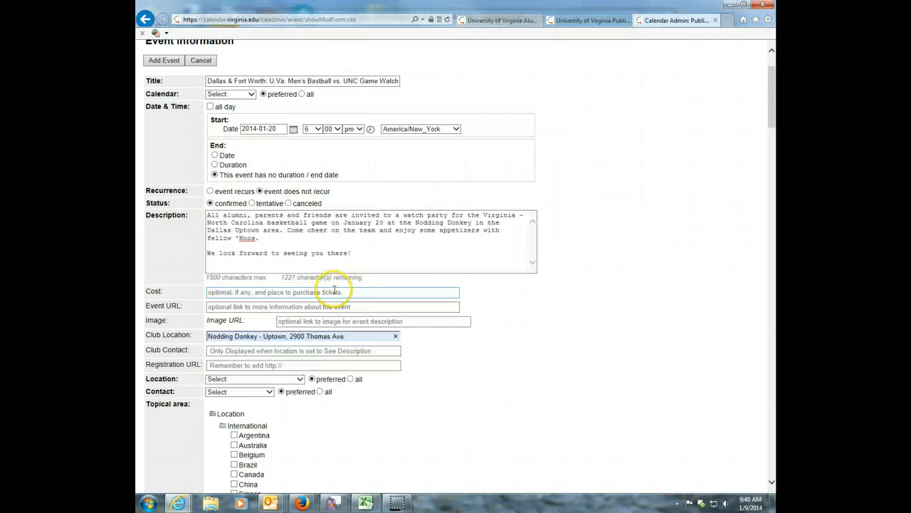
key("alt+Tab")
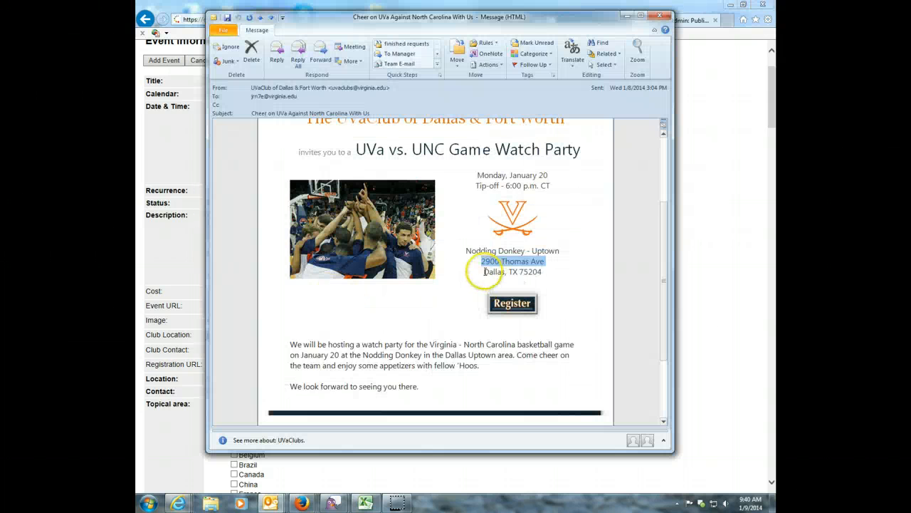
left_click_drag(485, 271, 541, 272)
key("ctrl+c")
key("alt+Tab")
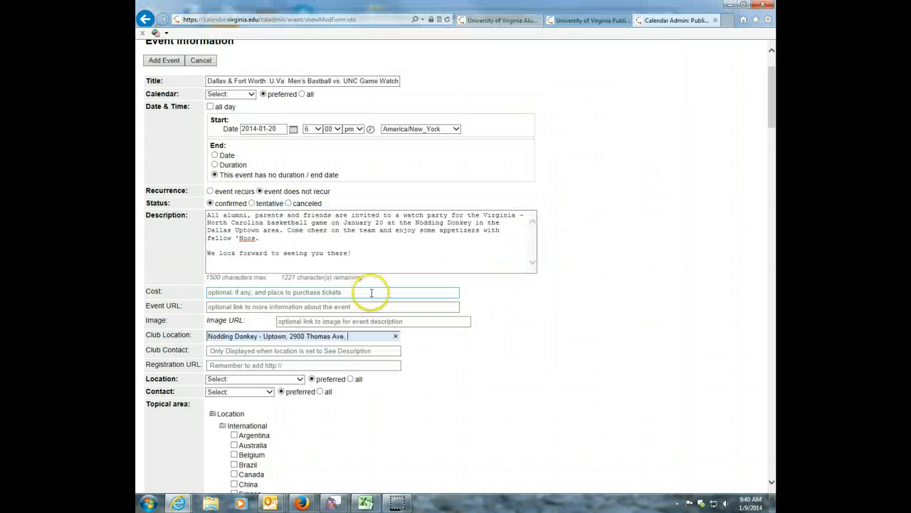
key("ctrl+v")
Step: Look for contact details in the Outlook invitation and begin Club Contact with "For more information, please contact"
left_click(345, 350)
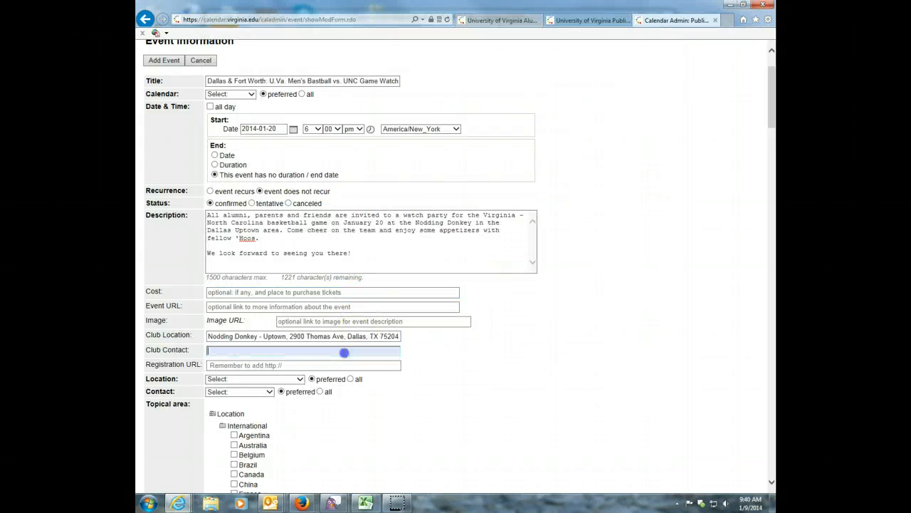
key("alt+Tab")
left_click(463, 356)
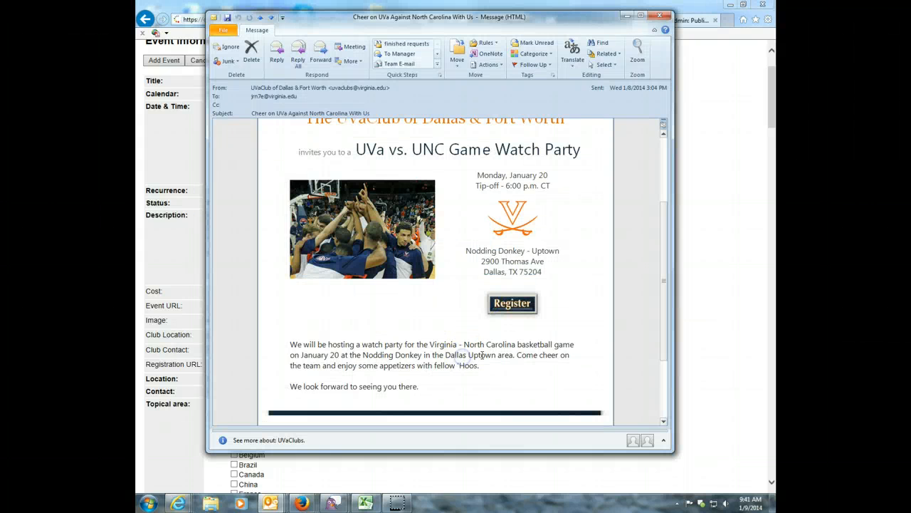
left_click(482, 354)
scroll(484, 353, "down", 2)
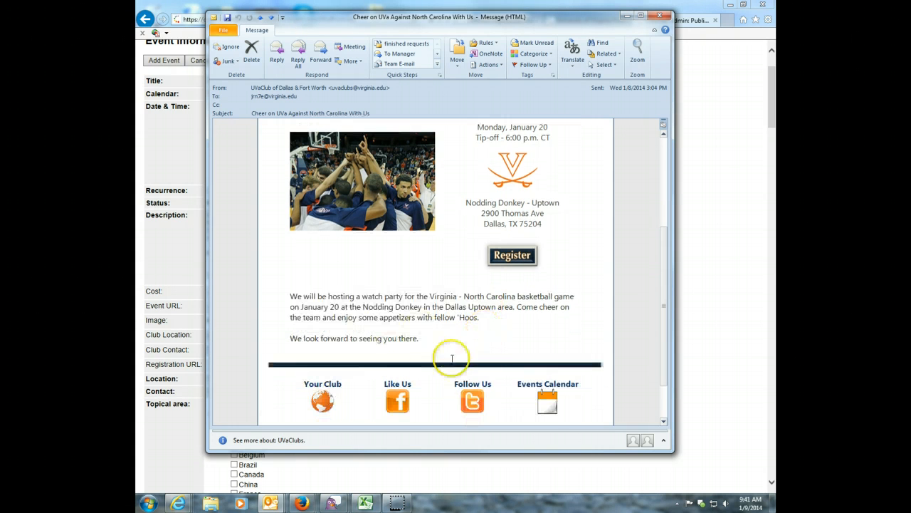
key("alt+Tab")
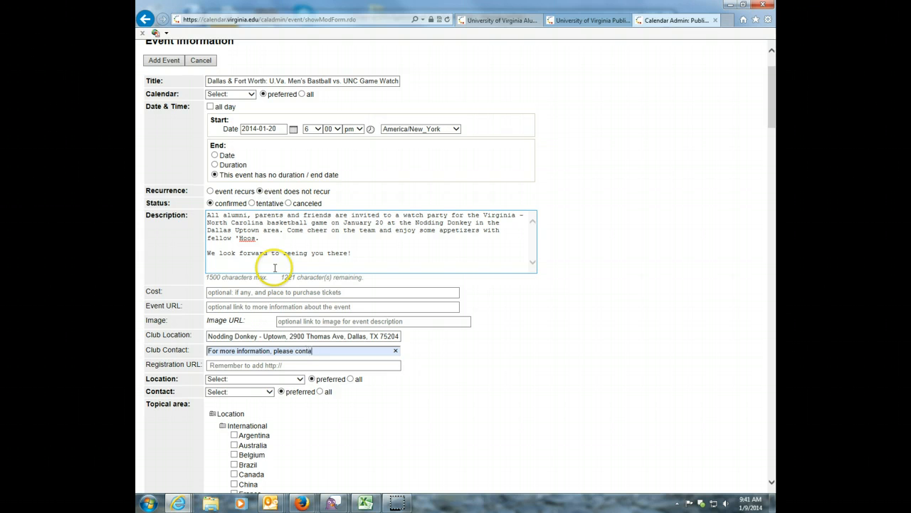
Step: Copy the event contact person's name from the Outlook message "FORMS Event Request Submission" to the end of the Club Contact text
left_click(270, 501)
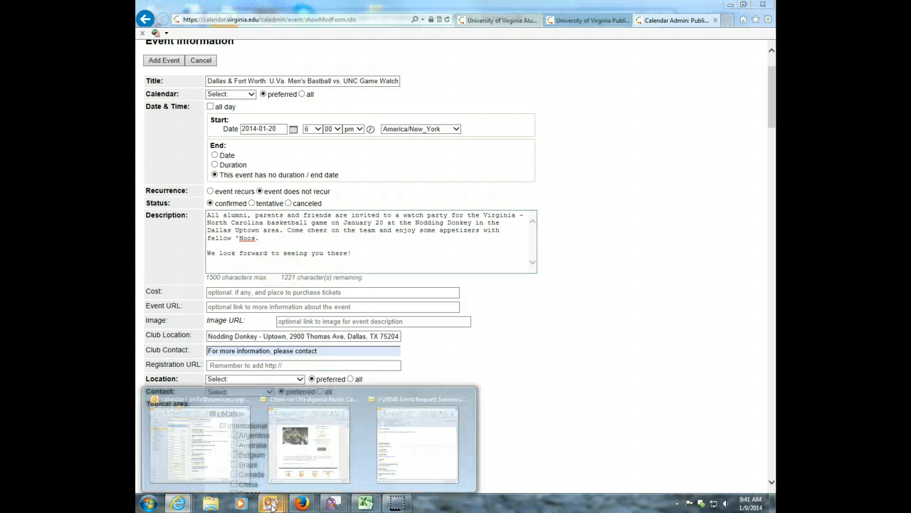
left_click(389, 474)
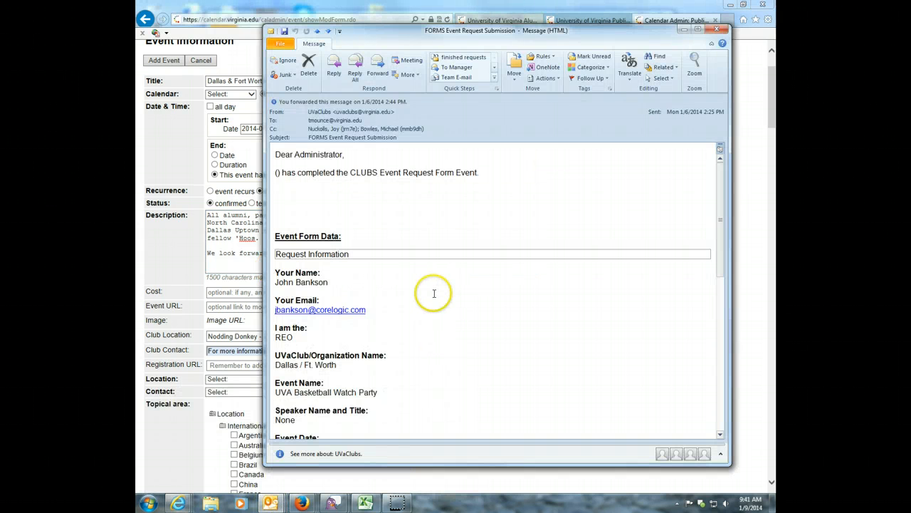
scroll(434, 293, "down", 2)
scroll(434, 293, "down", 10)
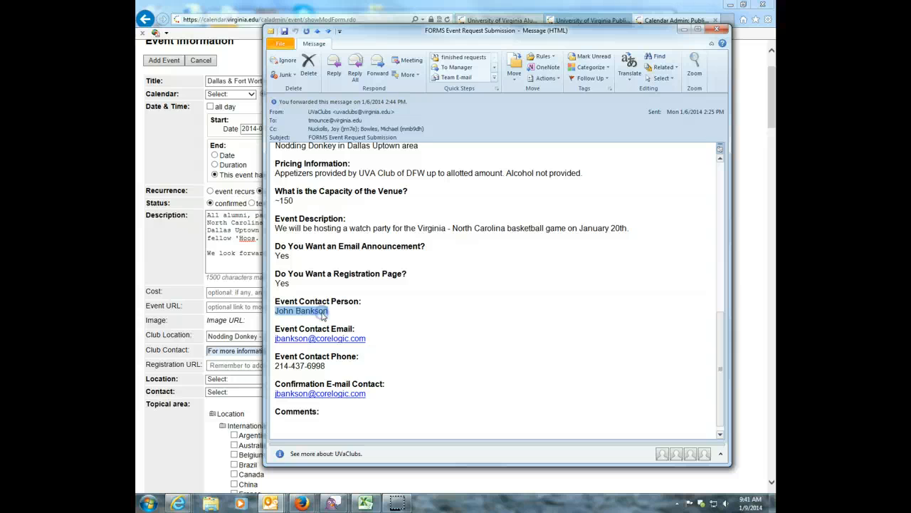
key("alt+Tab")
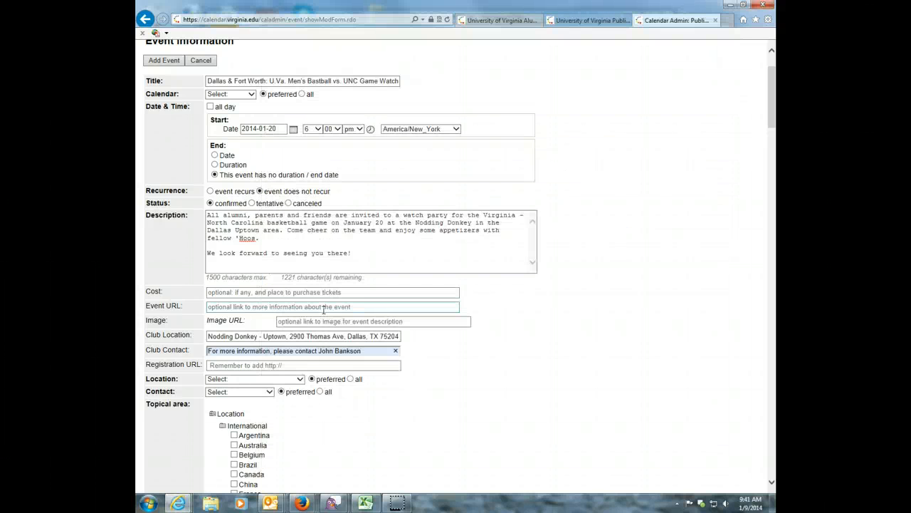
Step: Append "at" and the event contact's e-mail address from the Outlook event request message to the Club Contact text
key("alt+Tab")
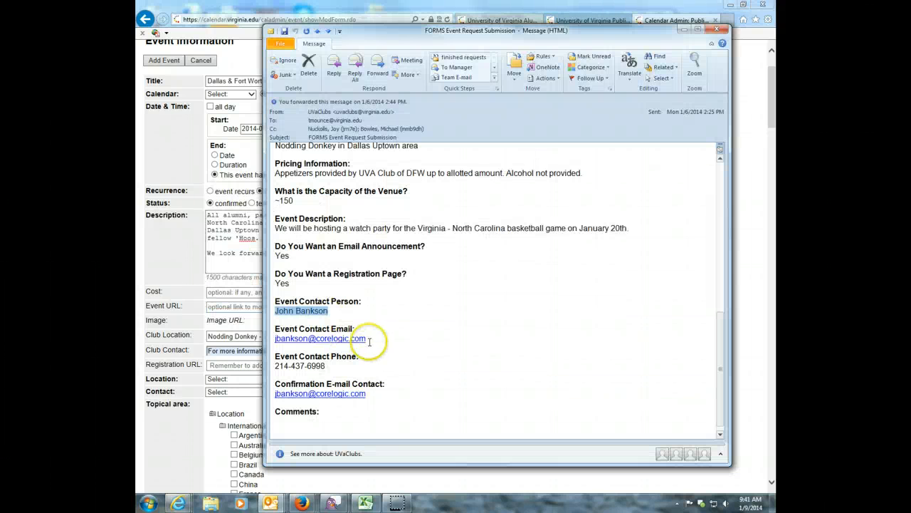
left_click_drag(366, 339, 283, 340)
key("alt+Tab")
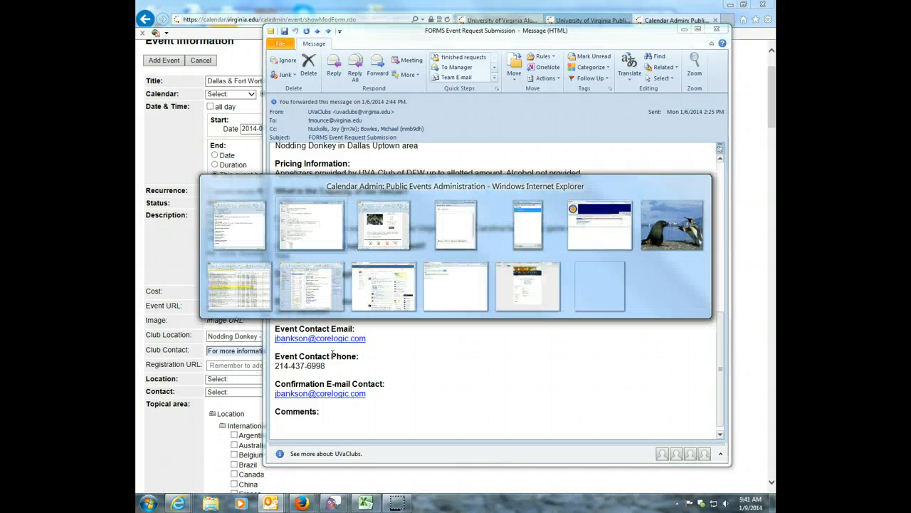
key("ctrl+v")
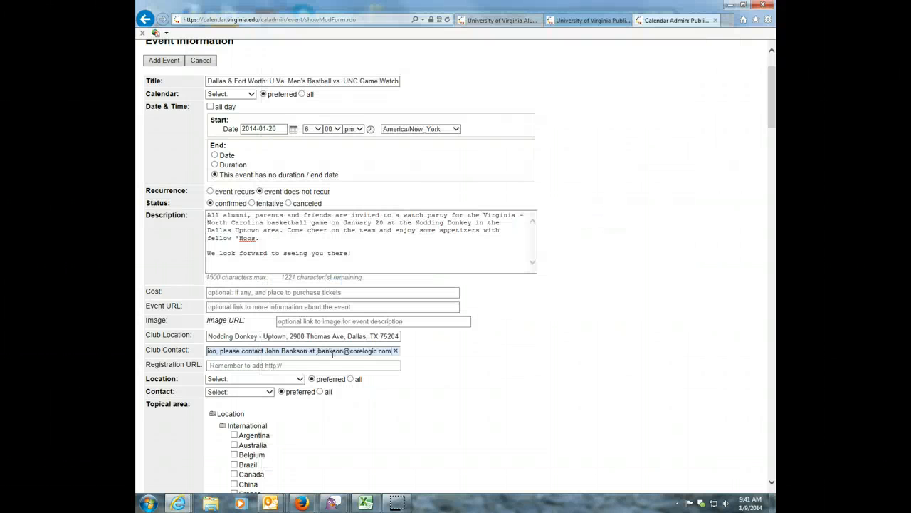
Step: Start the Registration URL entry and copy the web address of the Dallas & Fort Worth game watch registration page in Firefox
left_click(332, 365)
scroll(332, 363, "down", 3)
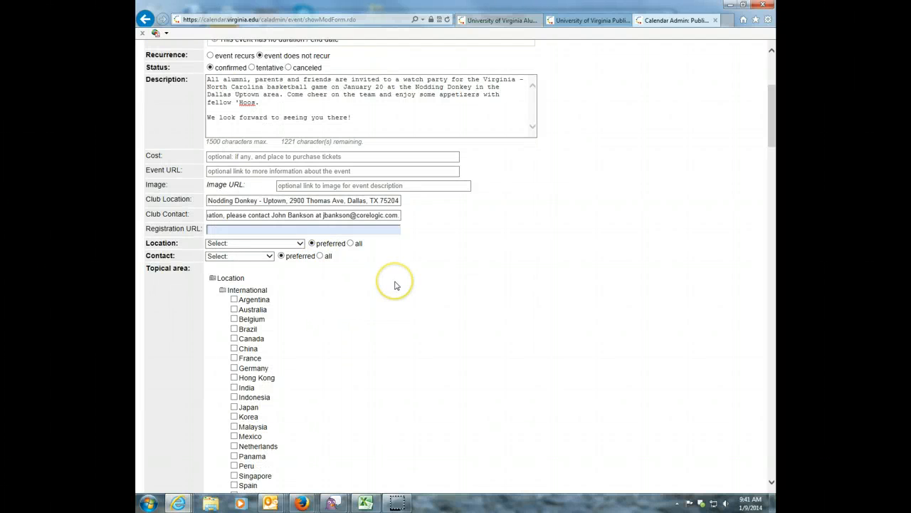
key("alt+Tab")
key("alt+Tab")
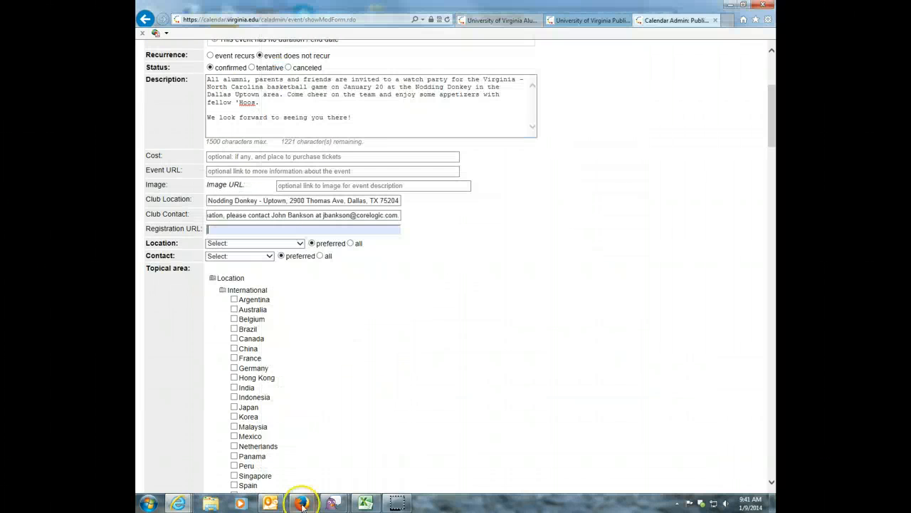
left_click(303, 505)
left_click(509, 471)
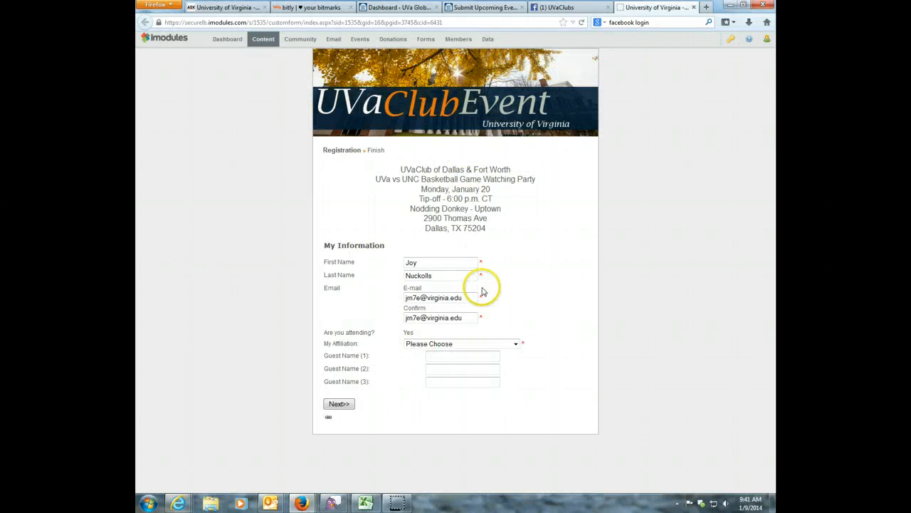
left_click(482, 23)
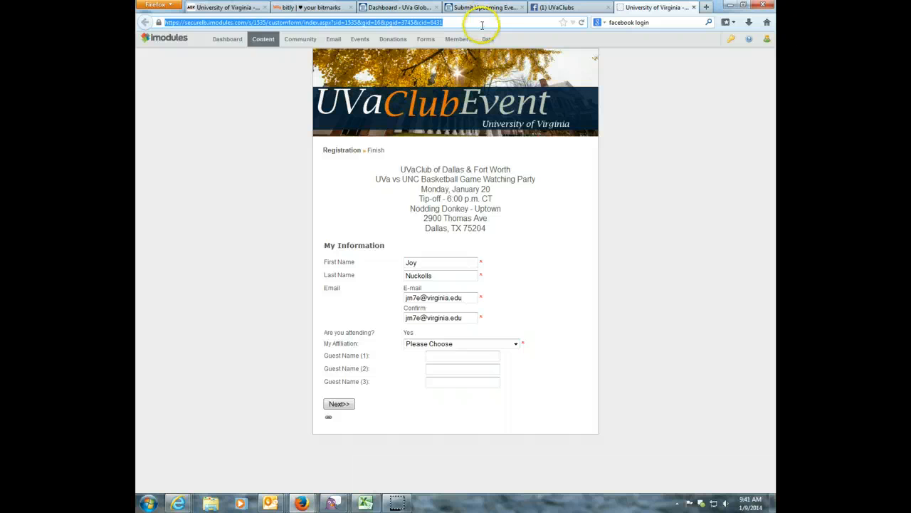
left_click(300, 9)
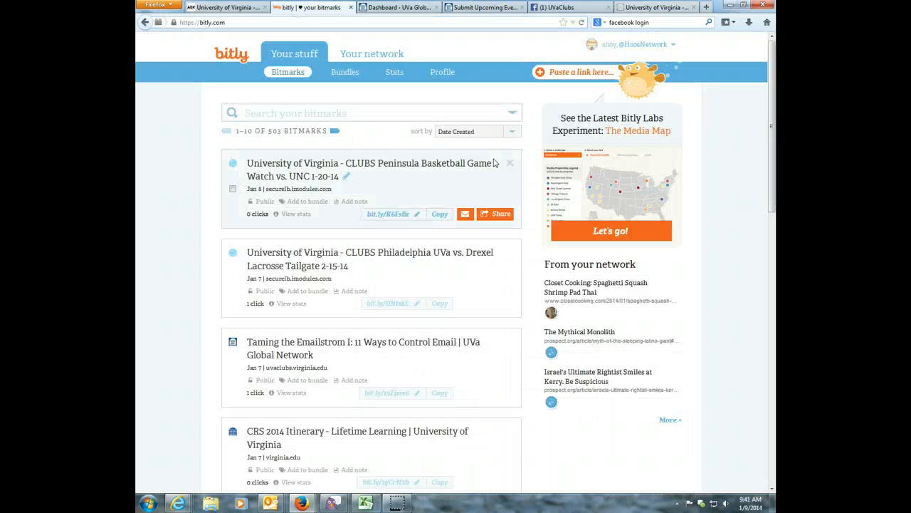
key("ctrl+v")
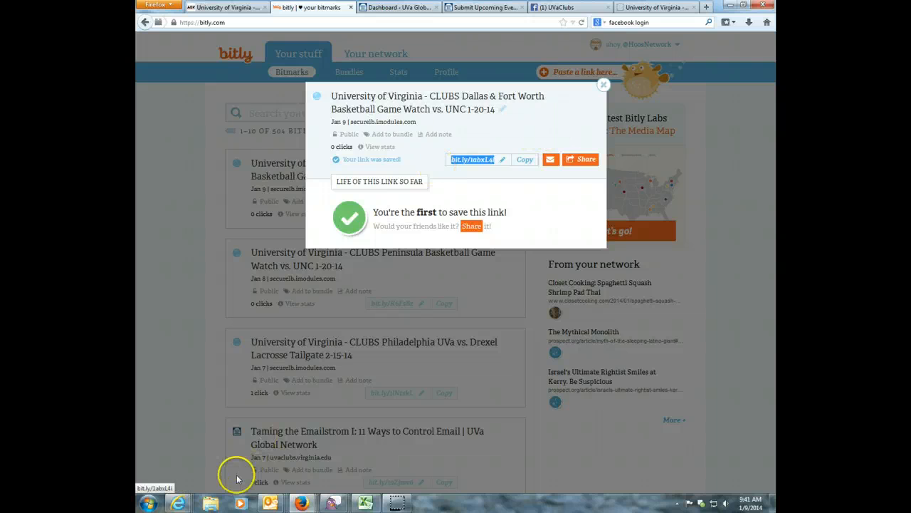
left_click(178, 504)
left_click(382, 470)
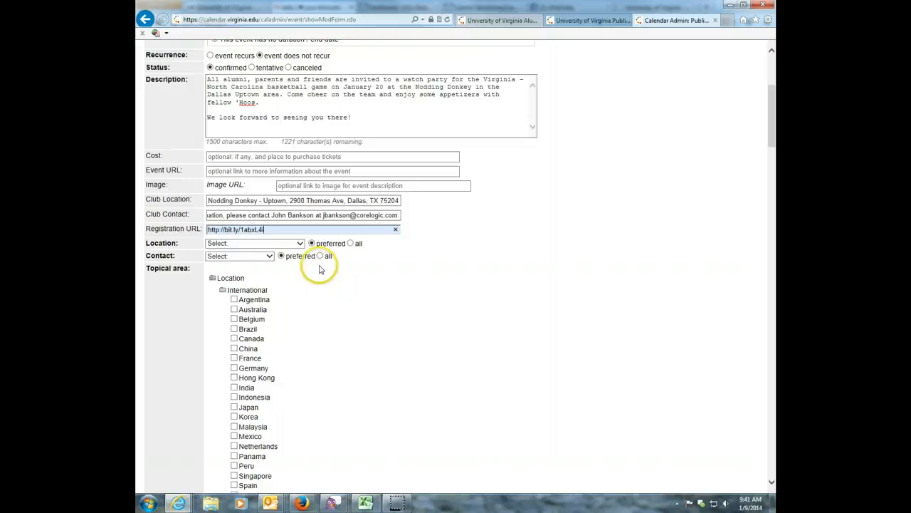
Step: Set the event's Location to Off Grounds and its Contact to See description
left_click(300, 243)
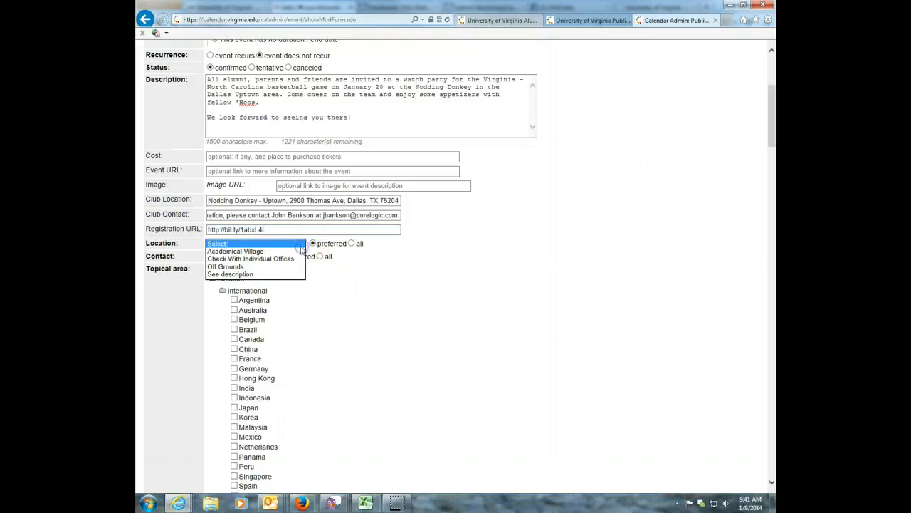
left_click(271, 274)
left_click(267, 257)
left_click(242, 279)
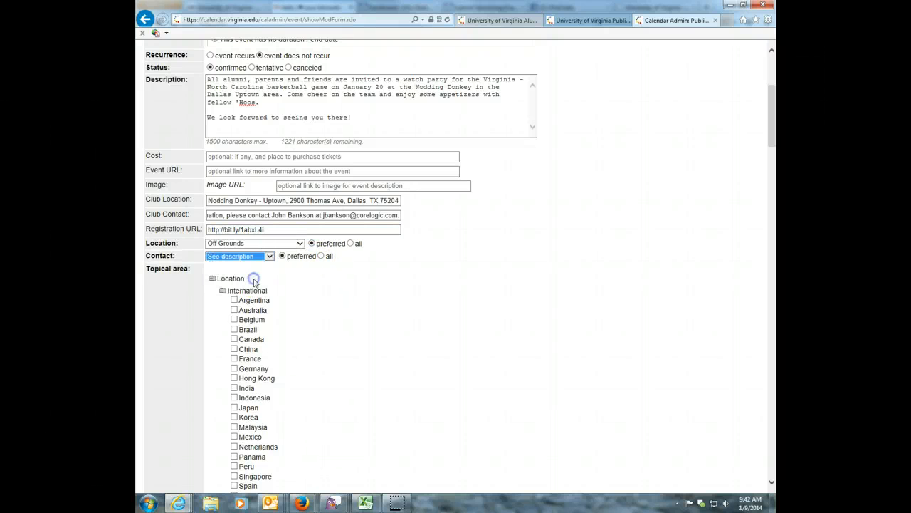
Step: Assign the topical areas Texas, Virginia Sports, Networking, Social Events and UVaClub of Dallas-Ft. Worth to the event
scroll(354, 323, "down", 8)
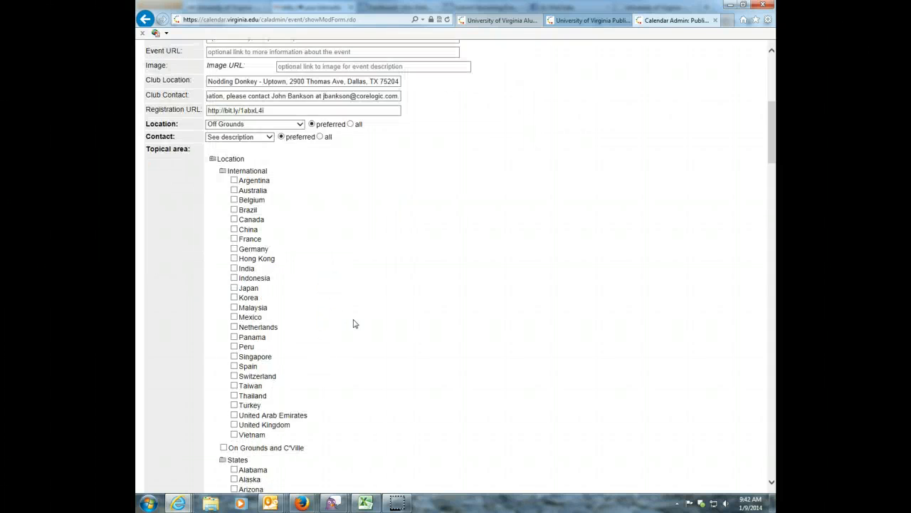
scroll(354, 323, "down", 3)
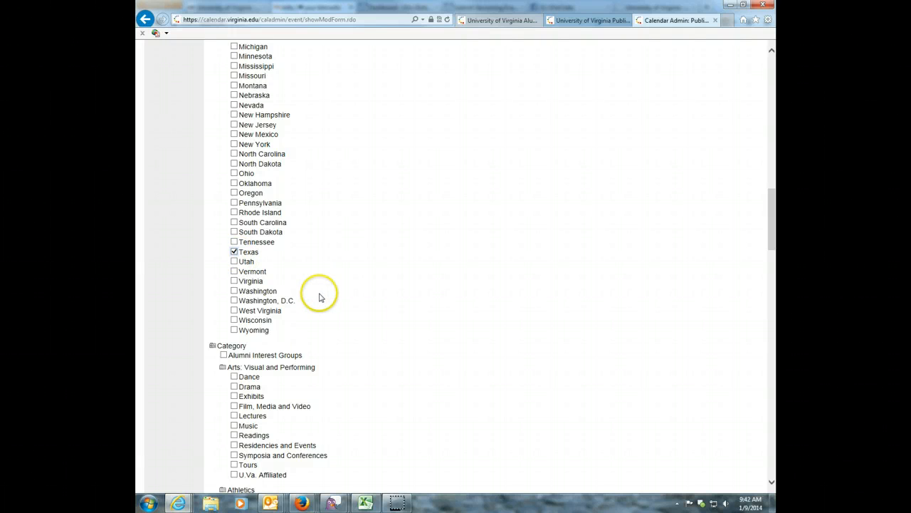
scroll(321, 293, "down", 3)
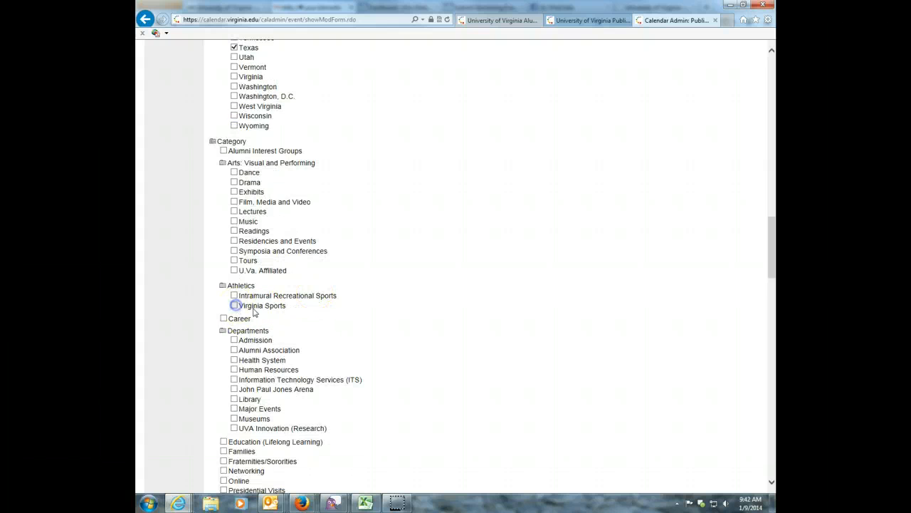
left_click(234, 304)
scroll(316, 356, "down", 2)
left_click(223, 334)
scroll(249, 349, "down", 2)
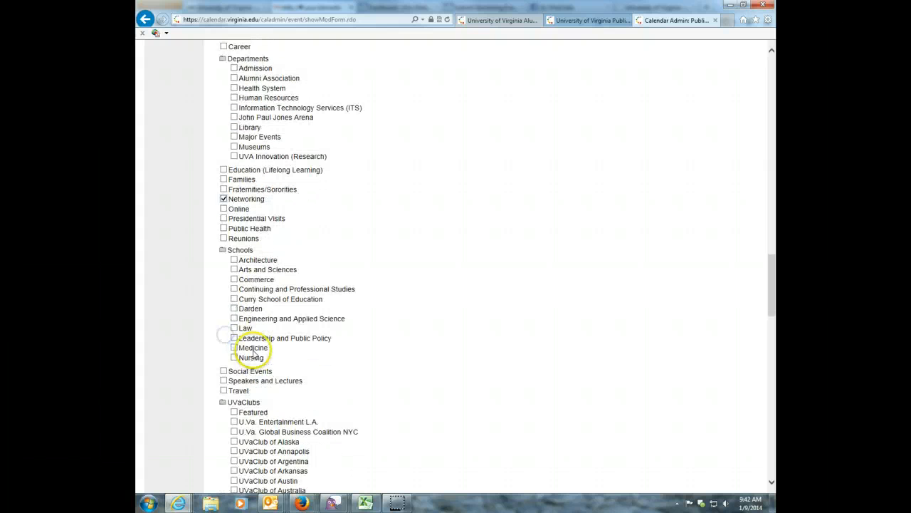
left_click(224, 371)
scroll(299, 376, "down", 4)
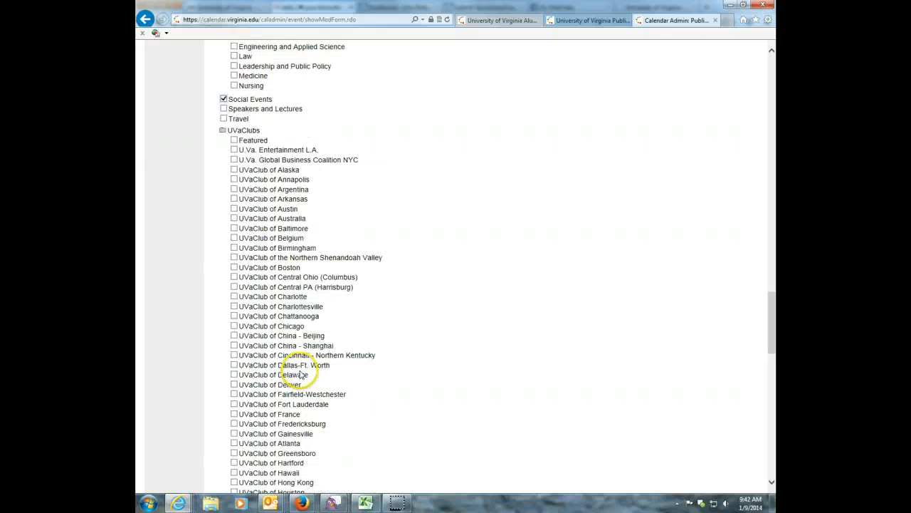
left_click(234, 365)
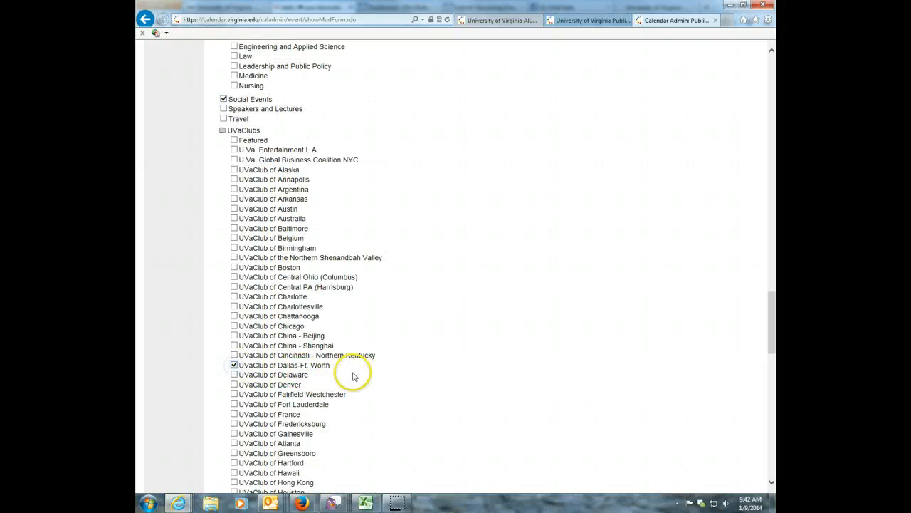
Step: Submit the completed event form to add the game watch to the calendar
scroll(354, 374, "down", 10)
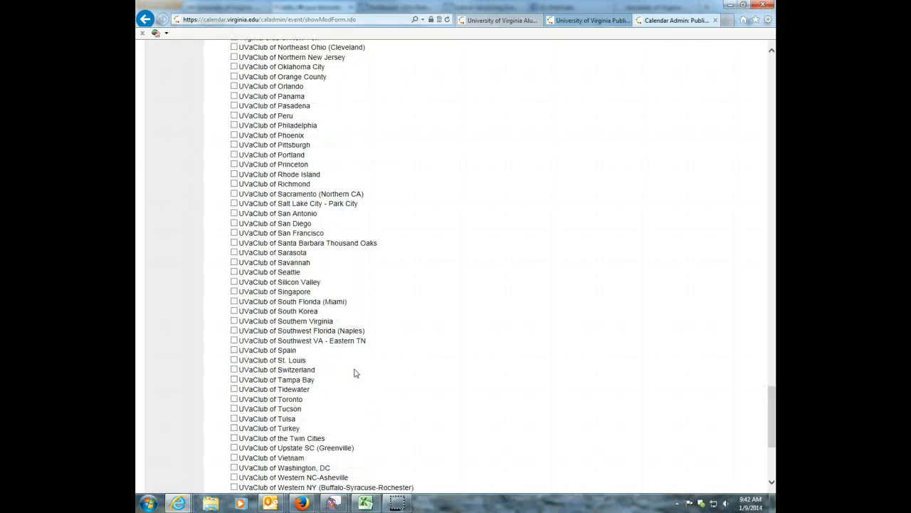
scroll(355, 373, "down", 2)
scroll(355, 372, "up", 4)
scroll(355, 372, "down", 3)
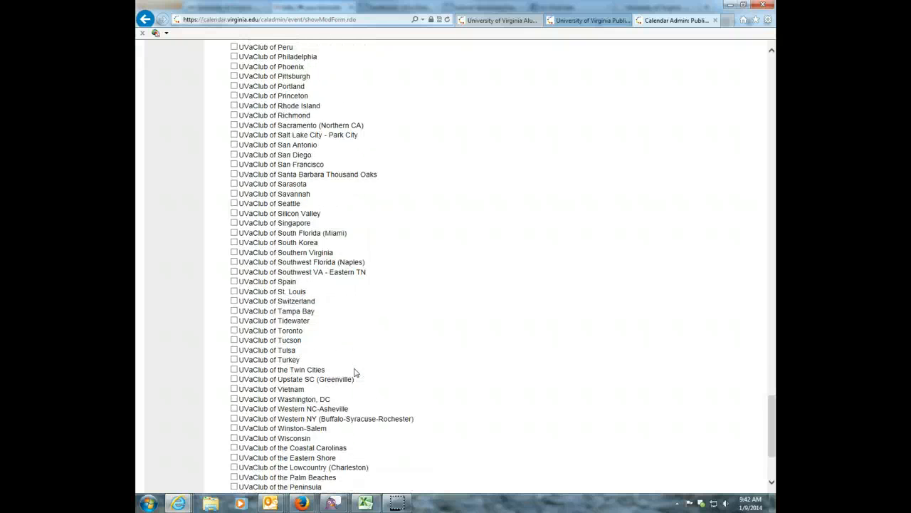
scroll(356, 372, "down", 3)
left_click(175, 448)
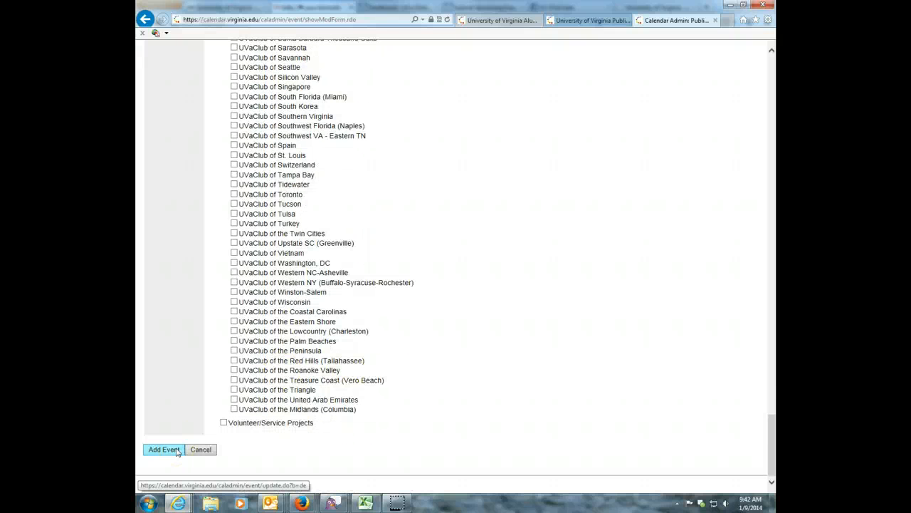
left_click(178, 452)
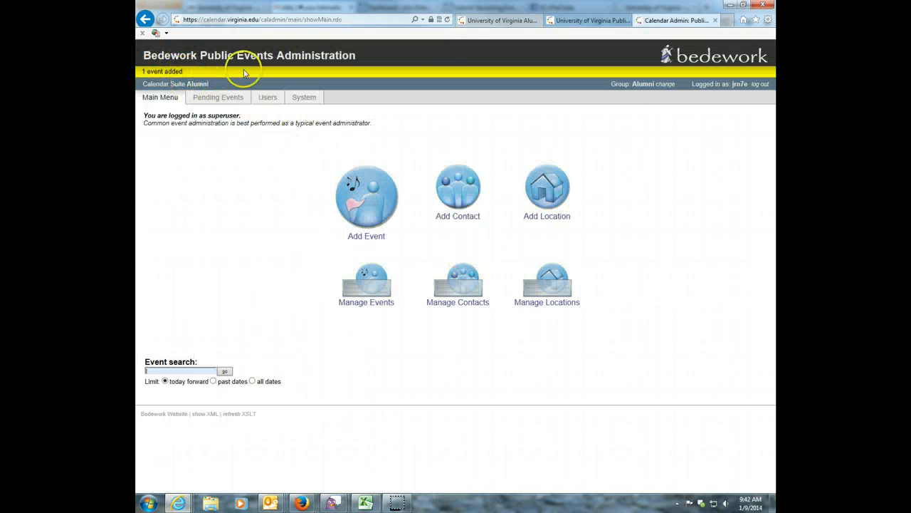
Step: Open the UVaClub of Dallas & Fort Worth game watch from the January 20, 2014 listing of the public alumni calendar
left_click(480, 21)
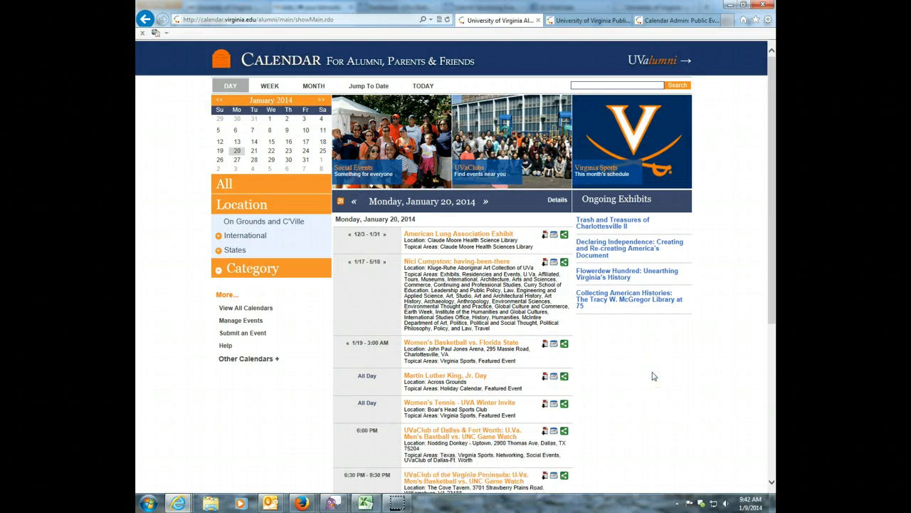
scroll(654, 376, "down", 2)
scroll(654, 376, "down", 2)
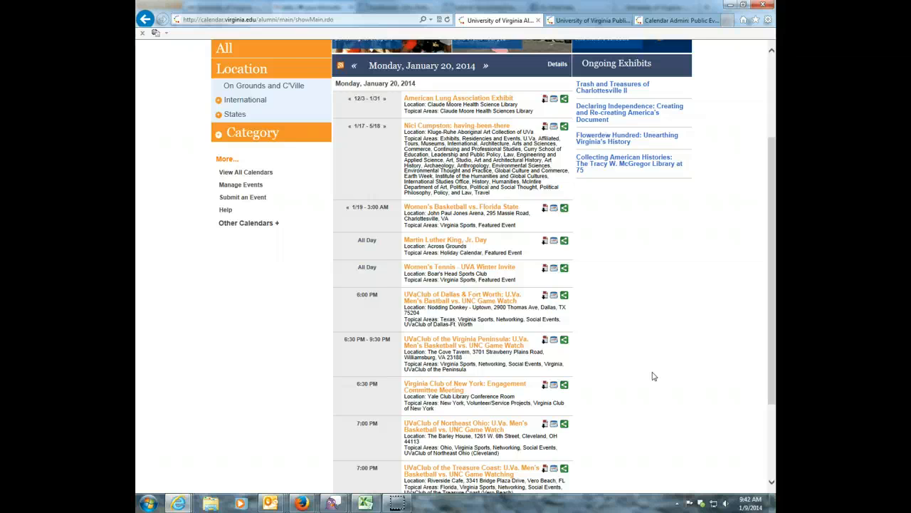
scroll(654, 376, "down", 2)
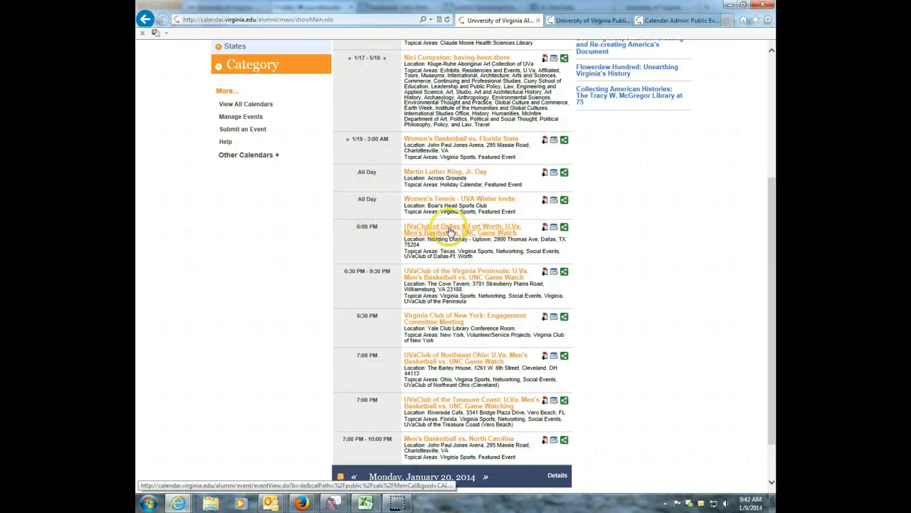
left_click(450, 229)
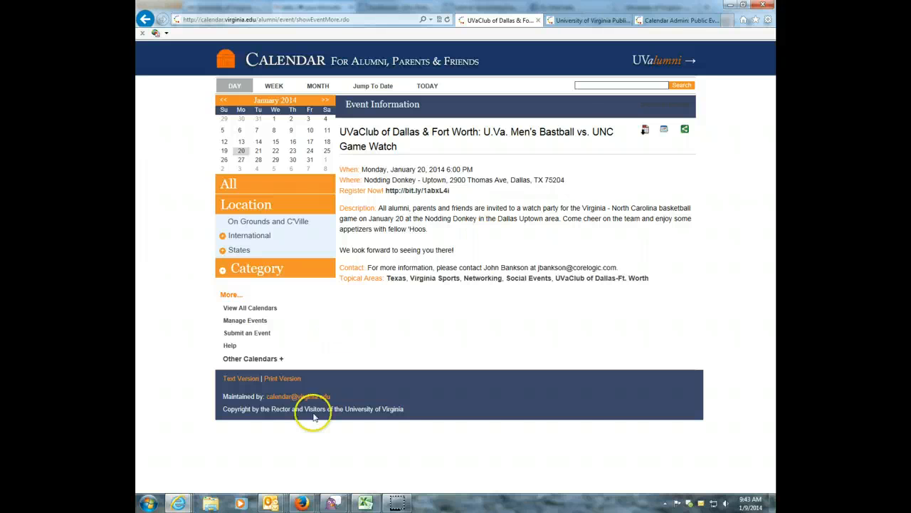
Step: Switch to Firefox, close the bitly link details and bring up the Submit Upcoming Events form of the UVA Global Network
mouse_move(306, 503)
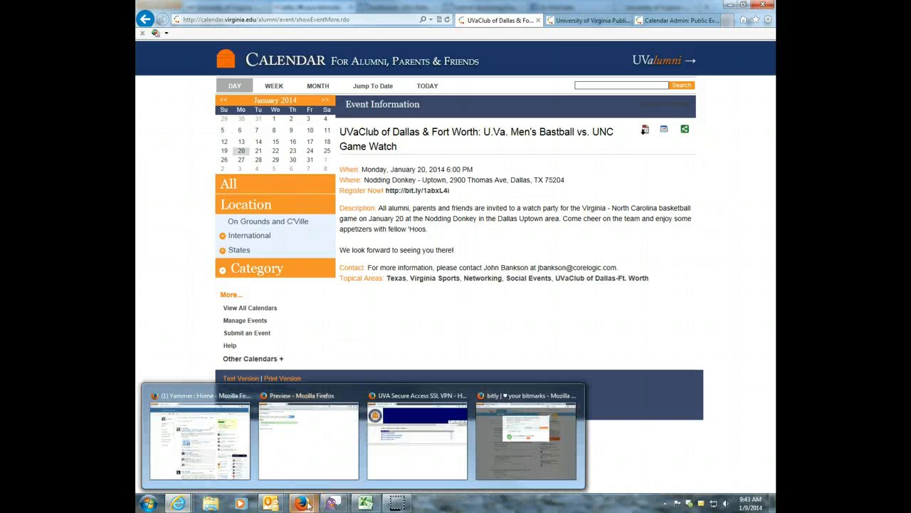
left_click(484, 463)
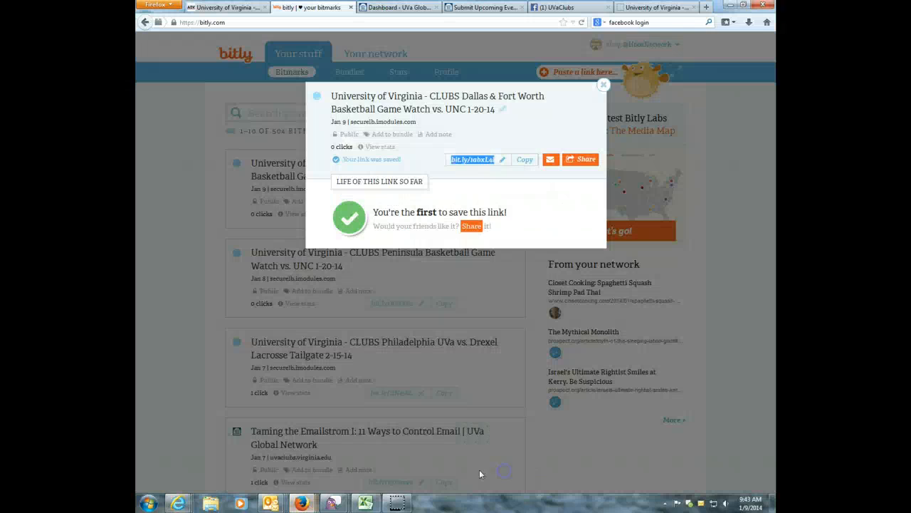
left_click(603, 85)
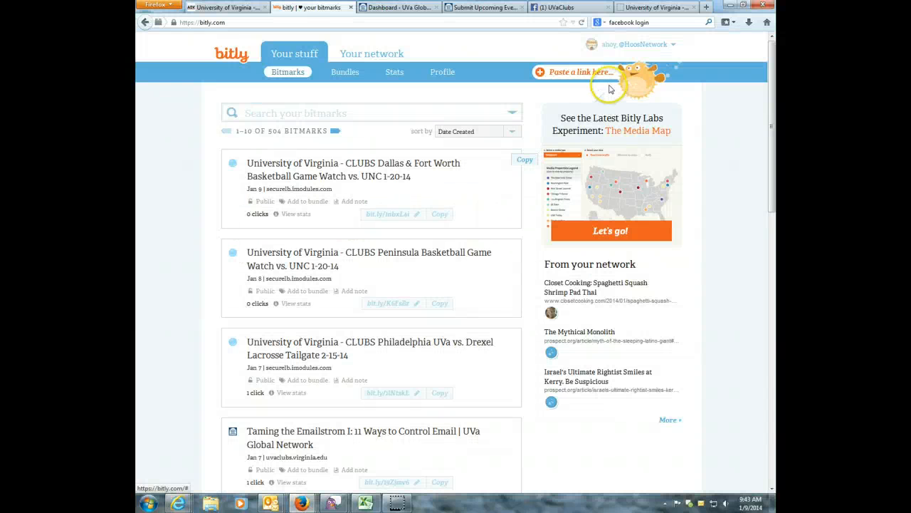
left_click(470, 9)
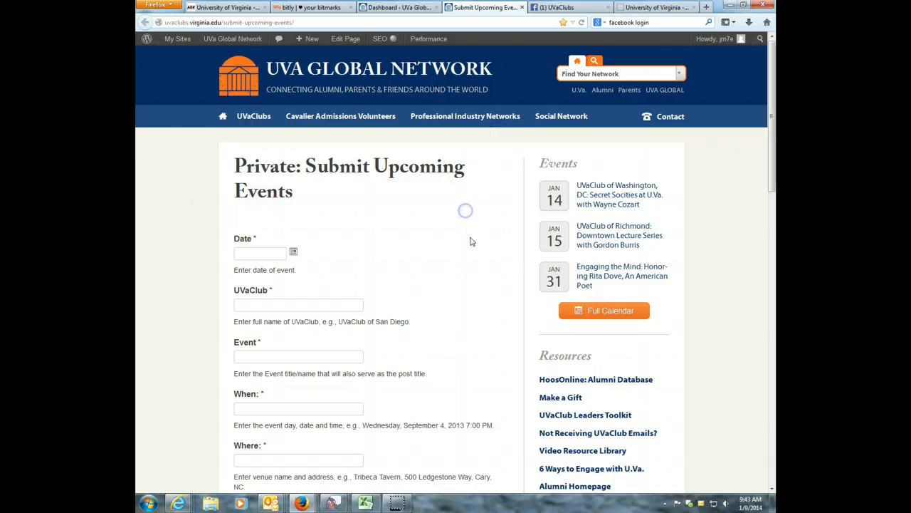
scroll(470, 242, "down", 4)
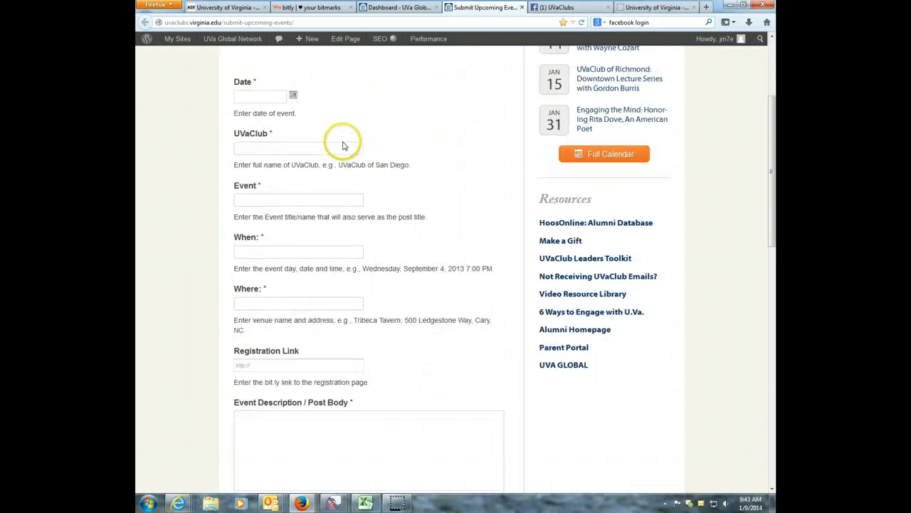
scroll(343, 142, "down", 1)
Step: Check the event date on the calendar page and set the submission form's Date to 01/20/2014
key("alt+Tab")
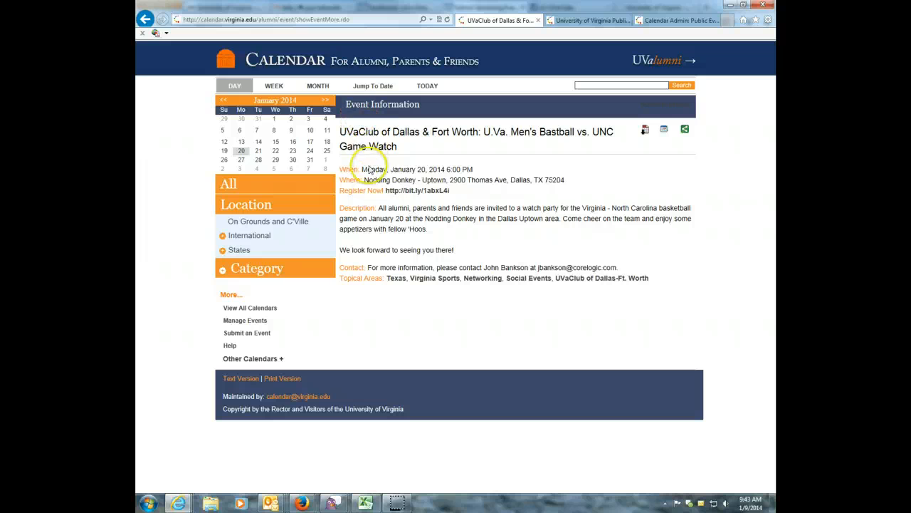
key("alt+Tab")
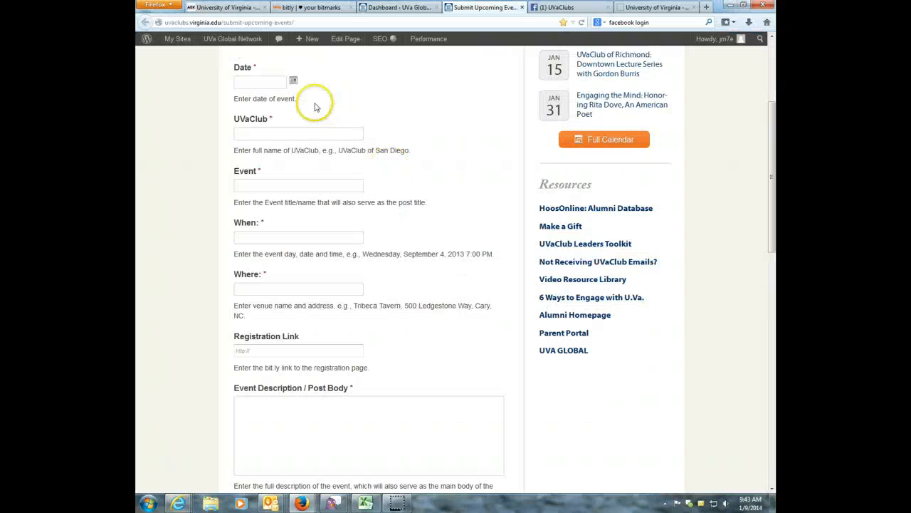
left_click(292, 80)
left_click(257, 171)
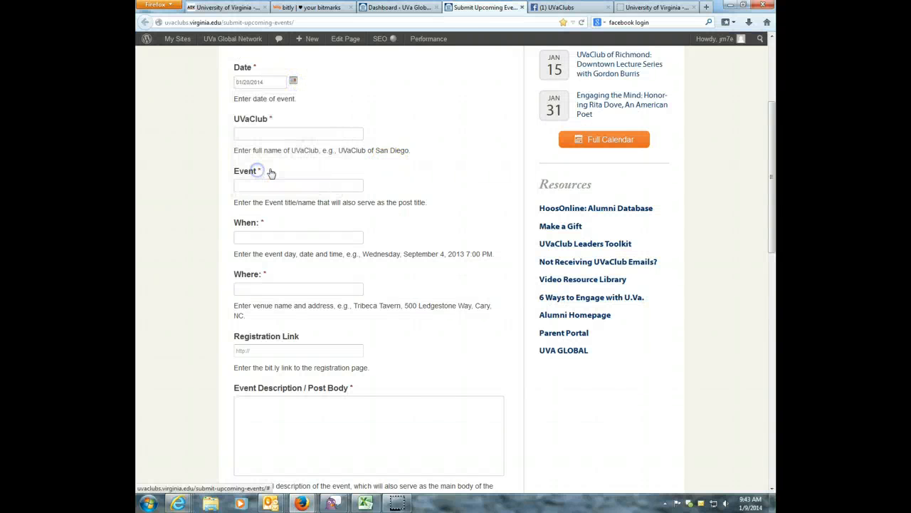
Step: Copy the club name "UVaClub of Dallas & Fort Worth" from the calendar event page into the submission form's UVaClub field
scroll(260, 169, "up", 4)
key("alt")
key("alt+Tab")
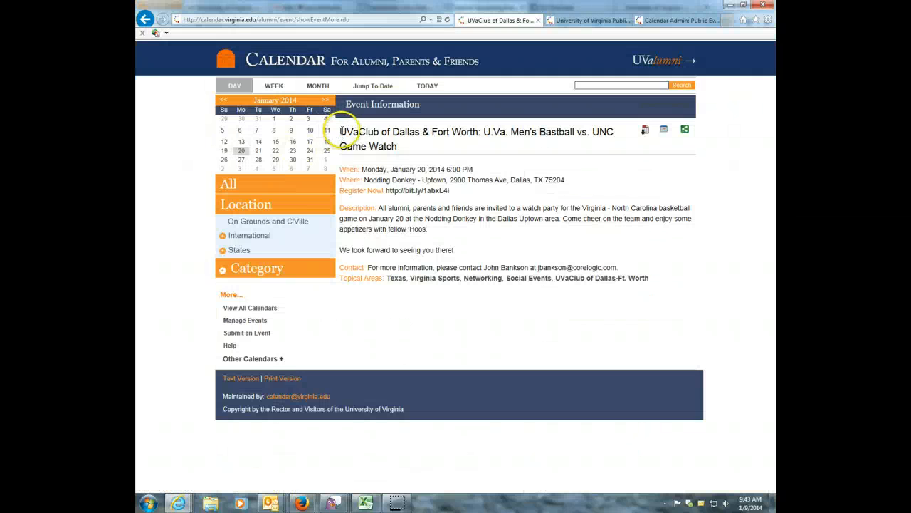
left_click_drag(340, 131, 462, 129)
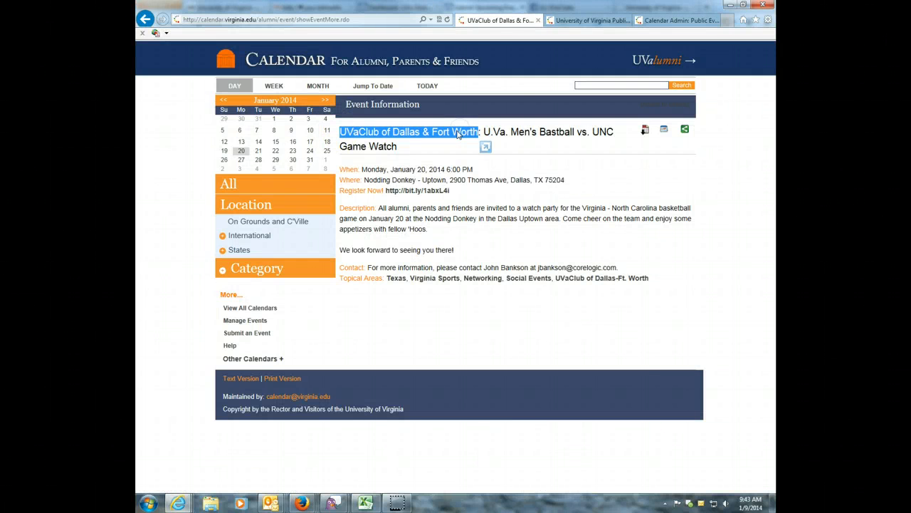
key("ctrl+c")
key("alt+Tab")
left_click(291, 288)
key("ctrl+v")
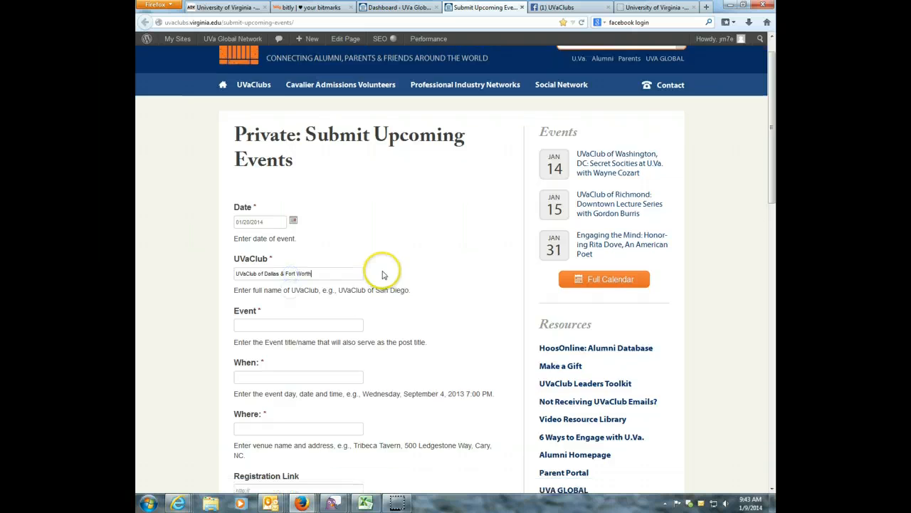
Step: Copy the title "U.Va. Men's Bastball vs. UNC Game Watch" from the calendar event page into the form's Event field
scroll(382, 274, "down", 3)
key("alt+Tab")
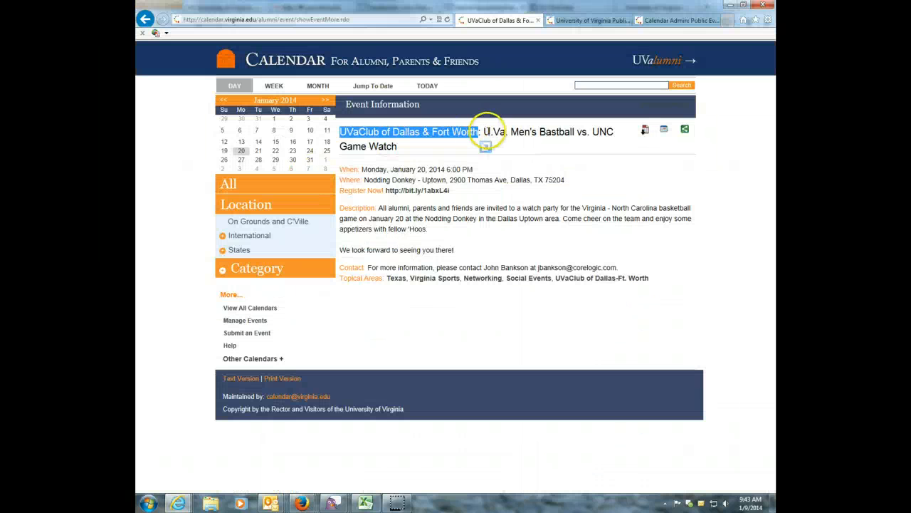
left_click_drag(484, 132, 492, 146)
key("ctrl+c")
key("alt+Tab")
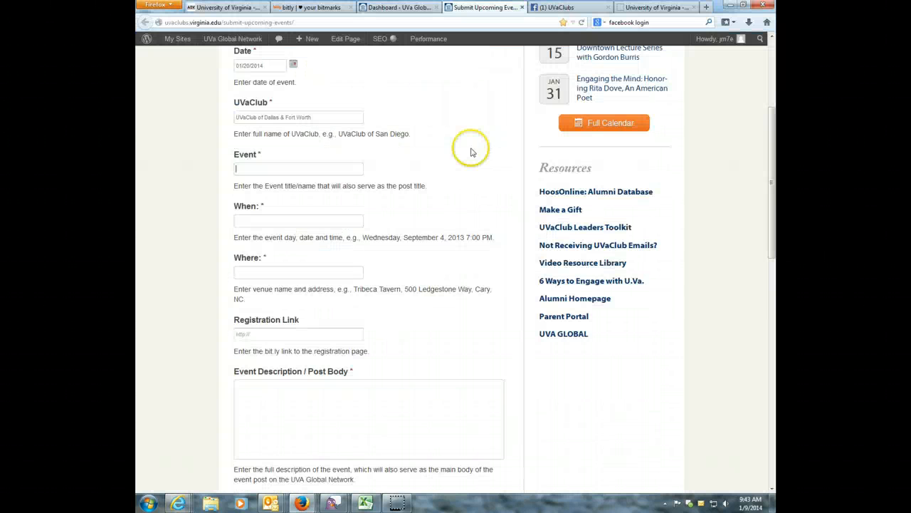
key("ctrl+v")
Step: Fill the form's When field with "Monday, January 20, 2014 6:00 PM" copied from the calendar event page
left_click(287, 221)
key("alt+Tab")
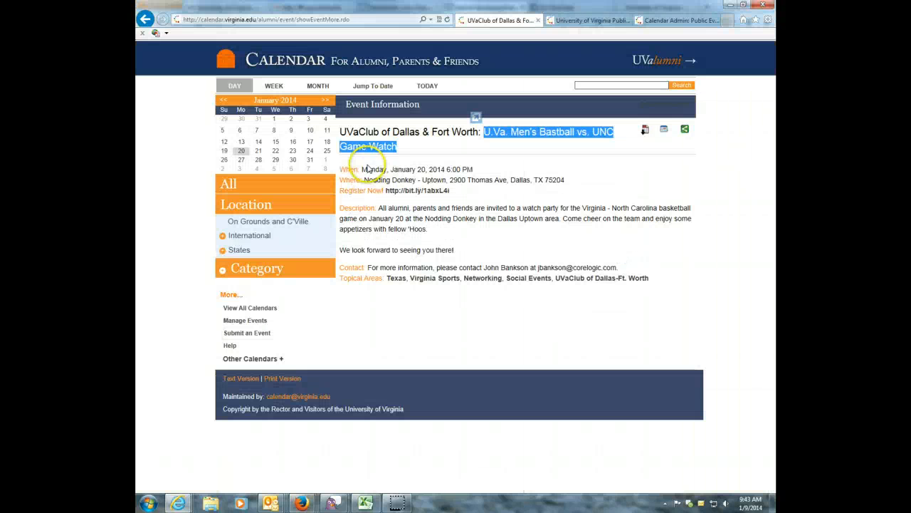
left_click_drag(361, 169, 475, 169)
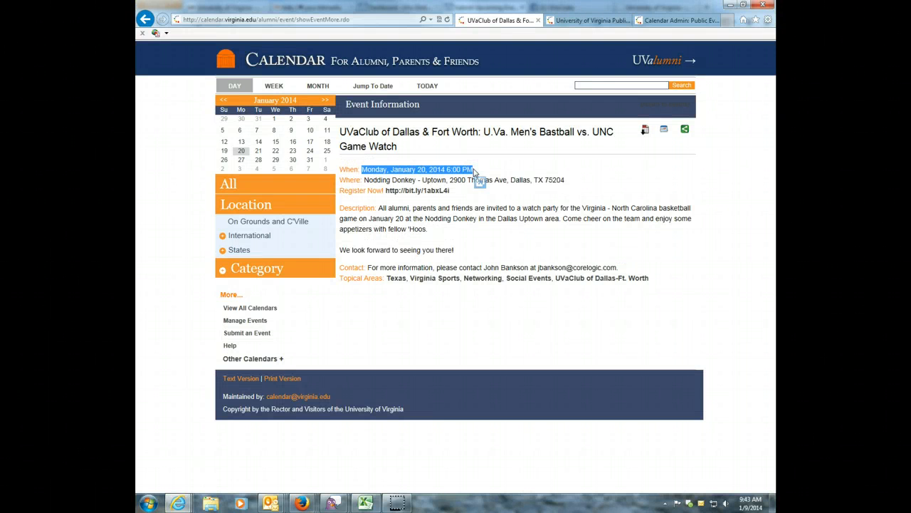
key("ctrl+c")
key("alt+Tab")
key("ctrl+v")
Step: Copy the Nodding Donkey - Uptown venue and its full address from the calendar event page into the form's Where field
key("alt+Tab")
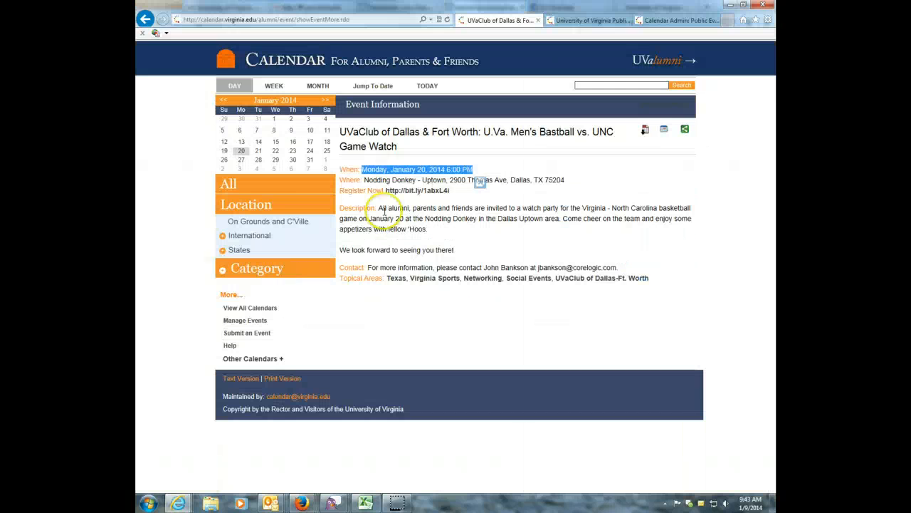
left_click_drag(364, 180, 567, 182)
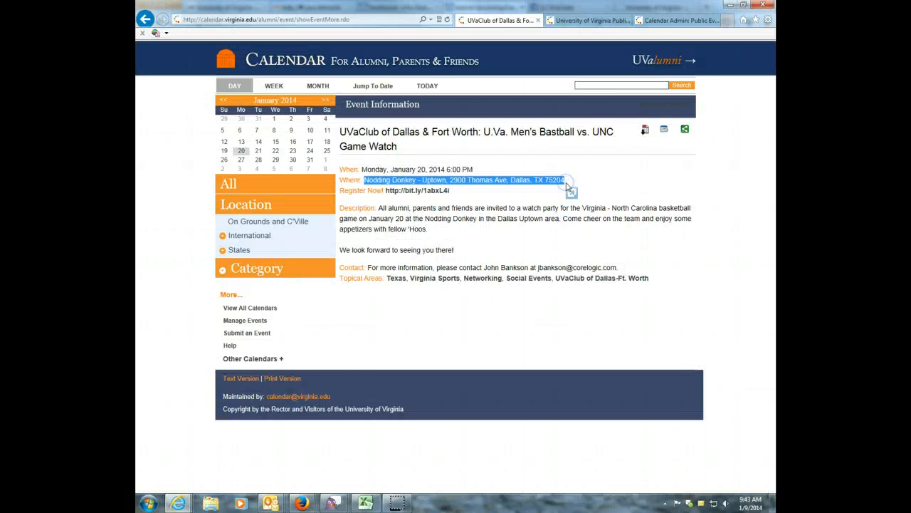
key("ctrl+c")
key("alt+Tab")
key("ctrl+v")
scroll(327, 277, "down", 3)
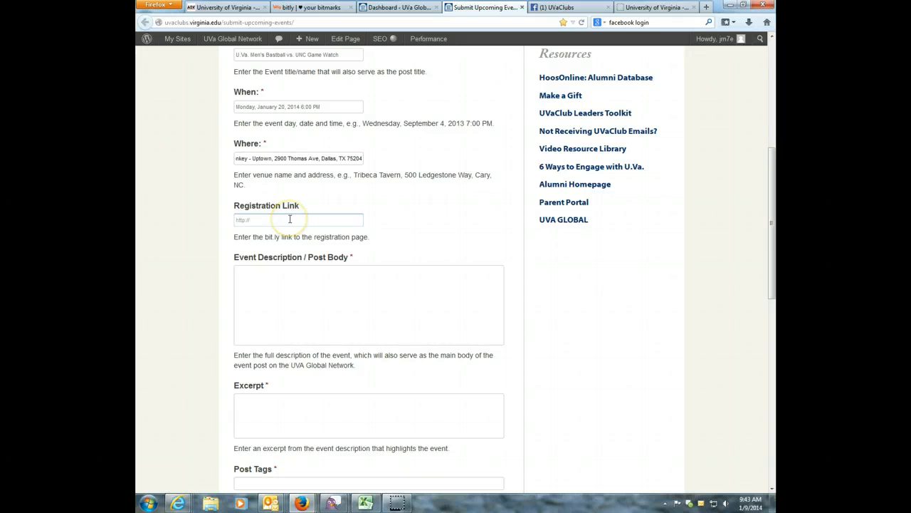
left_click(294, 290)
scroll(330, 274, "down", 3)
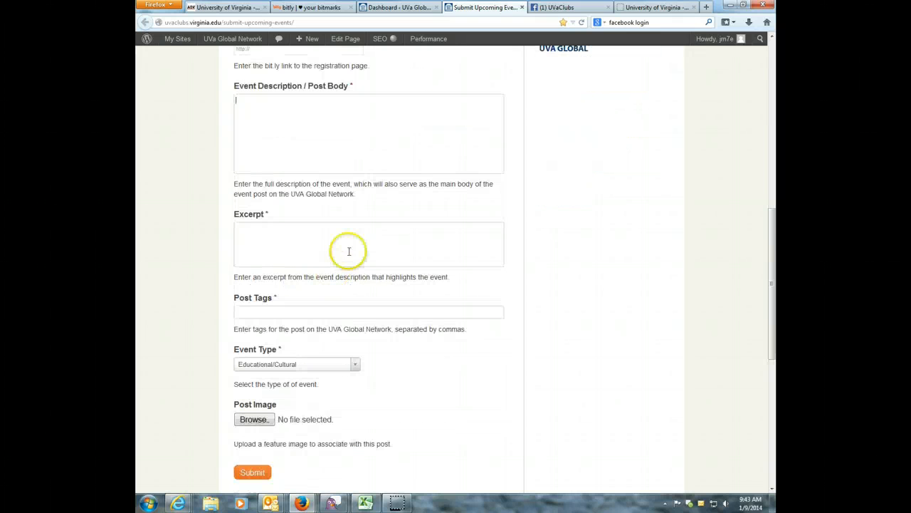
key("alt+Tab")
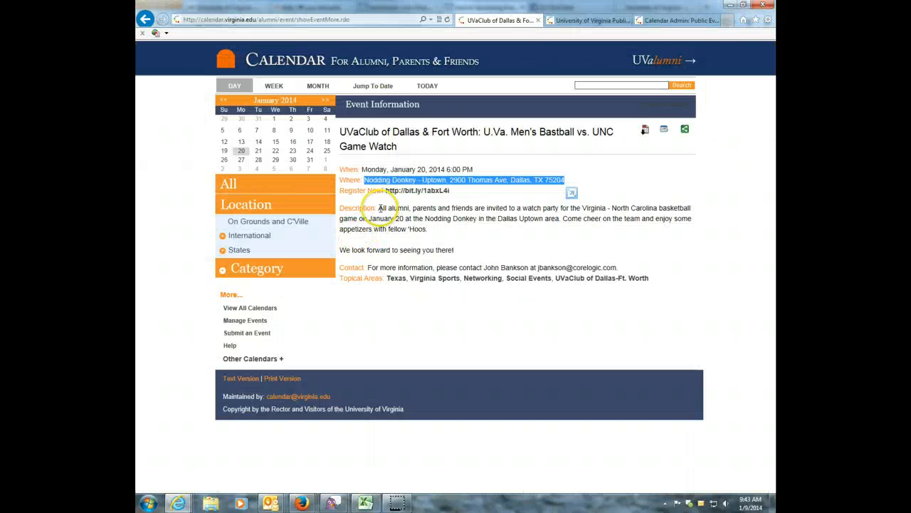
left_click(381, 208)
left_click_drag(451, 193, 388, 195)
key("alt+Tab")
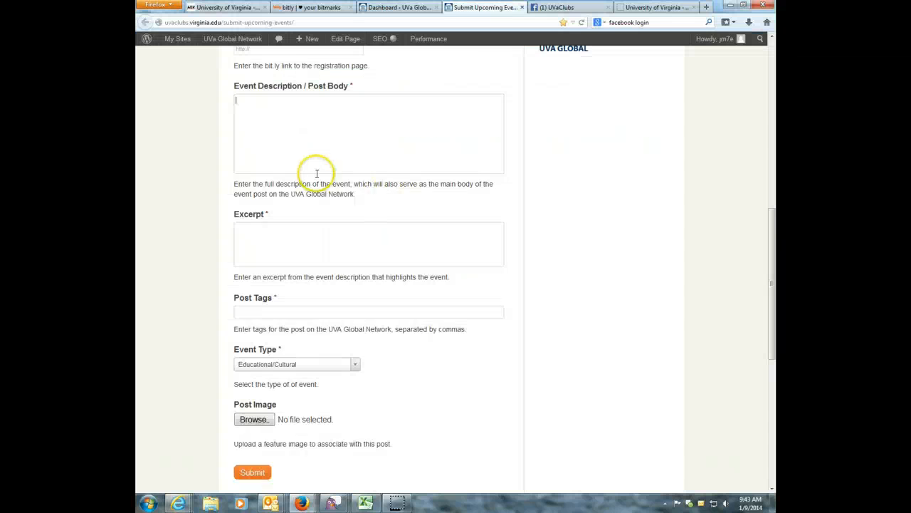
scroll(301, 177, "up", 2)
left_click(267, 105)
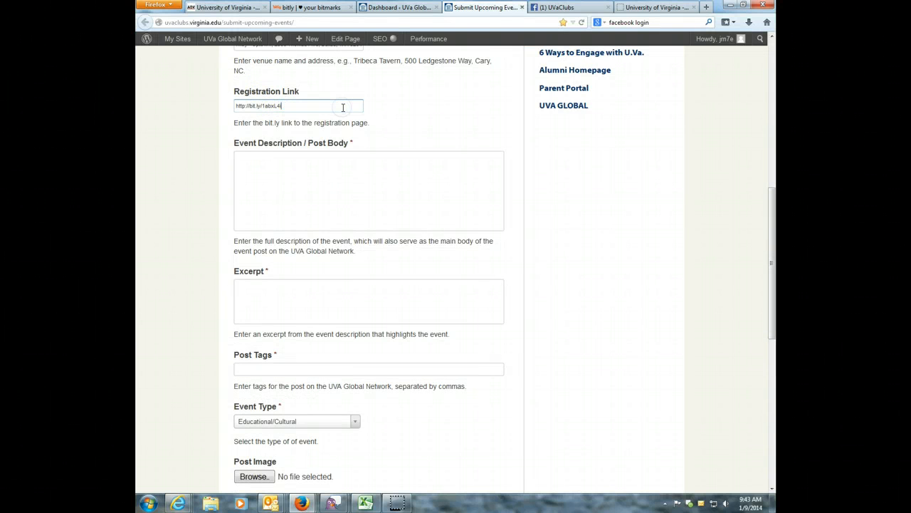
Step: Copy the full event description, through "We look forward to seeing you there!", from the calendar page into Event Description / Post Body
key("alt+Tab")
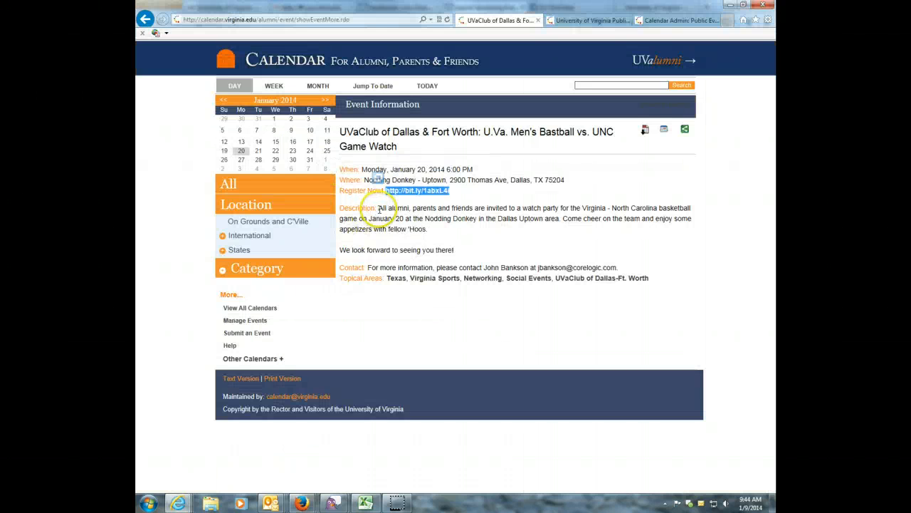
left_click_drag(378, 208, 459, 249)
key("ctrl+c")
key("alt+Tab")
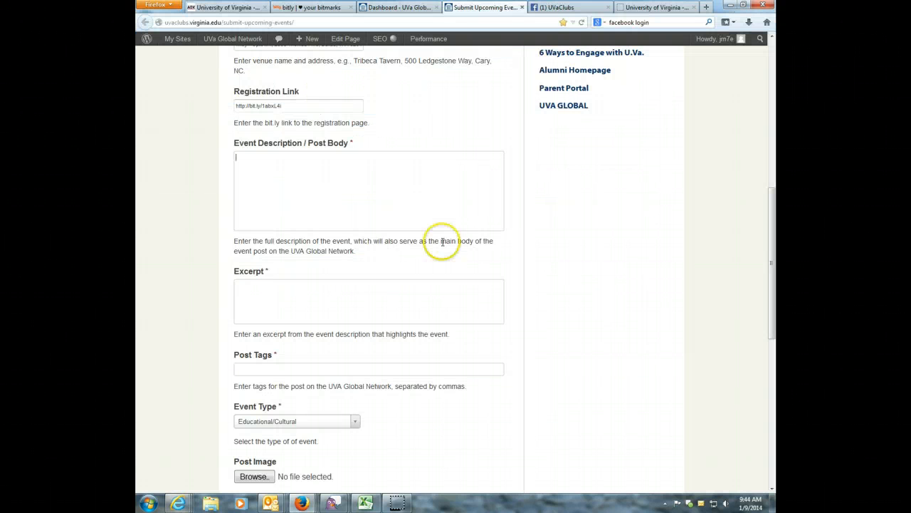
left_click(362, 190)
key("ctrl+v")
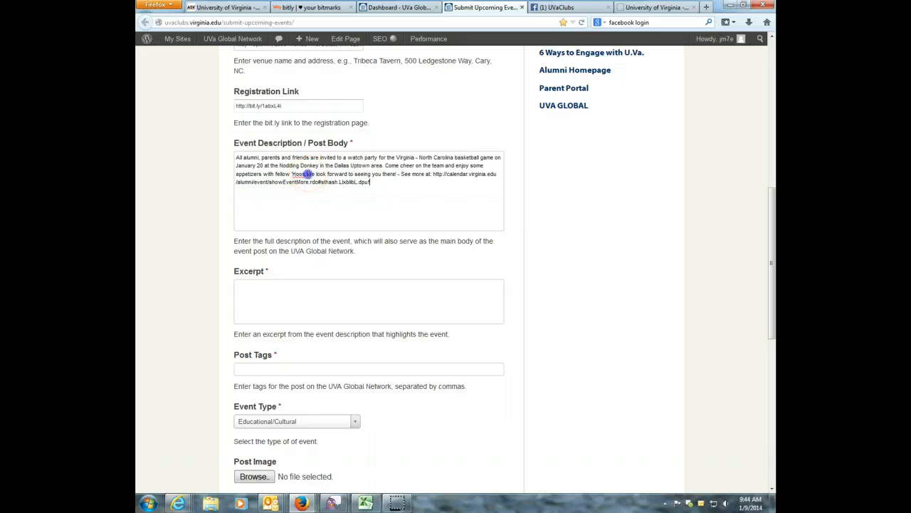
Step: Put "We look forward to seeing you there!" in its own paragraph of the description and remove the "See more at" link
key("Return")
key("Return")
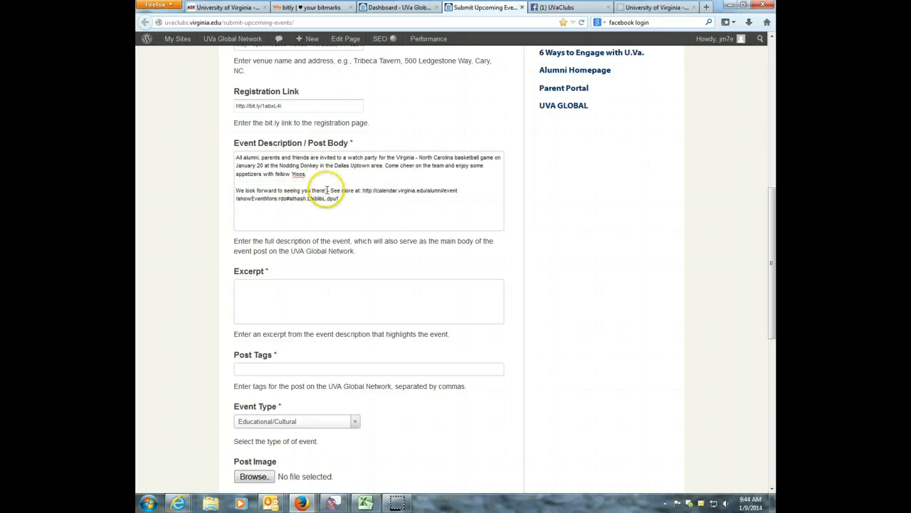
left_click_drag(326, 191, 354, 203)
key("Delete")
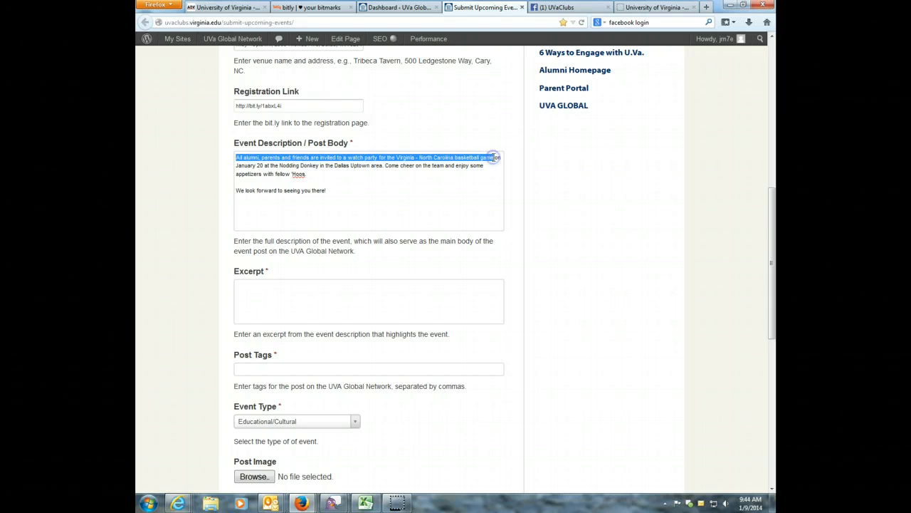
Step: Fill the Excerpt with "All alumni, parents and friends are invited to a watch party for the Virginia - North Carolina basketball game."
left_click(378, 291)
key("ctrl+v")
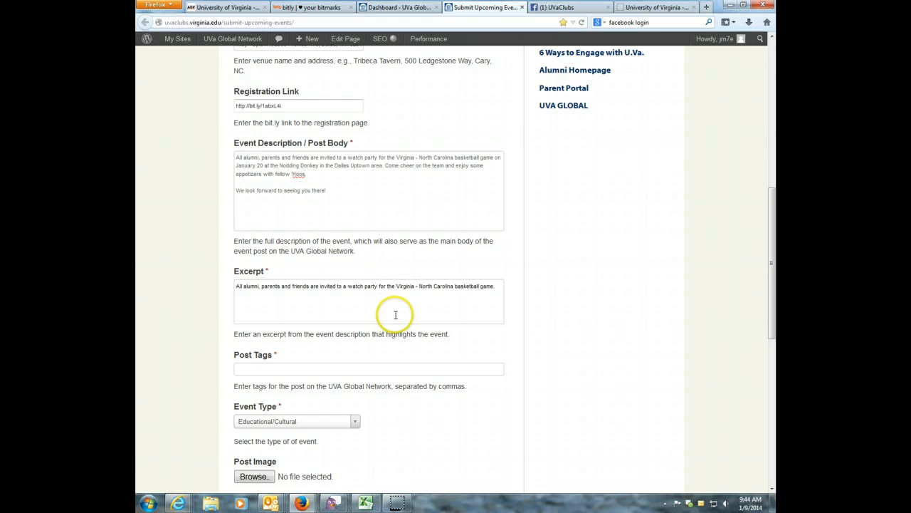
Step: Copy the calendar event's topical areas "Texas, Virginia Sports, Networking, Social Events, UVaClub of Dallas-Ft. Worth" into Post Tags
scroll(395, 314, "down", 5)
key("alt+Tab")
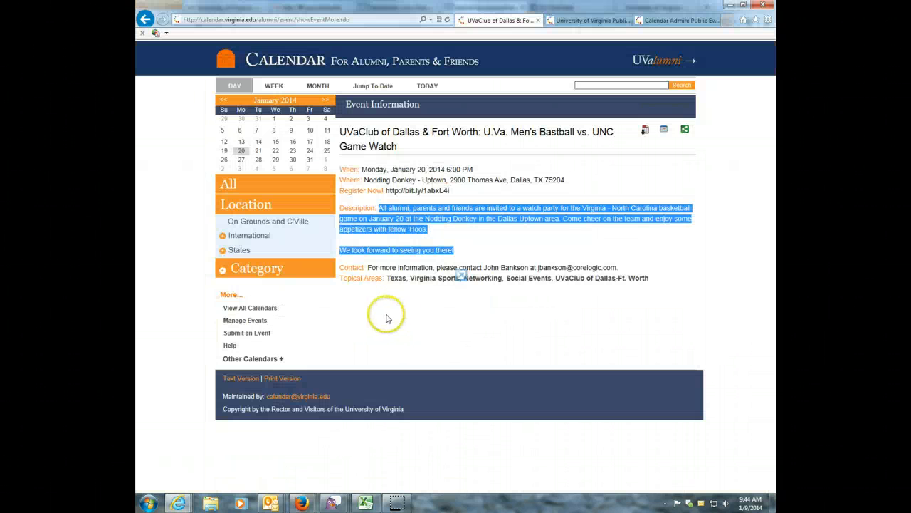
left_click_drag(651, 279, 418, 288)
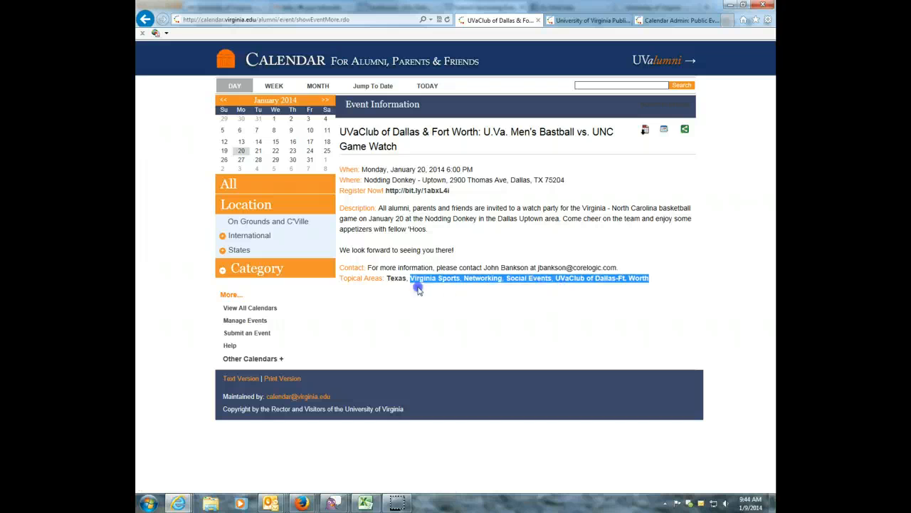
key("ctrl+c")
key("alt+Tab")
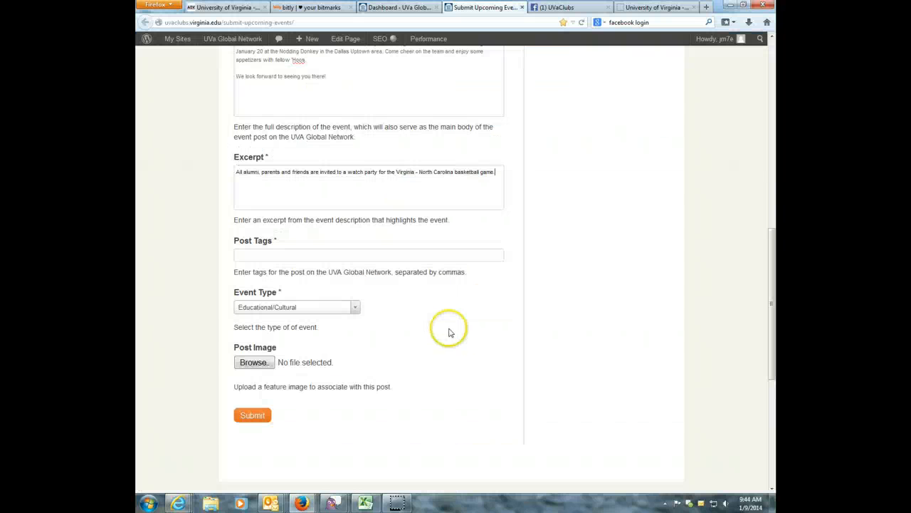
key("ctrl+v")
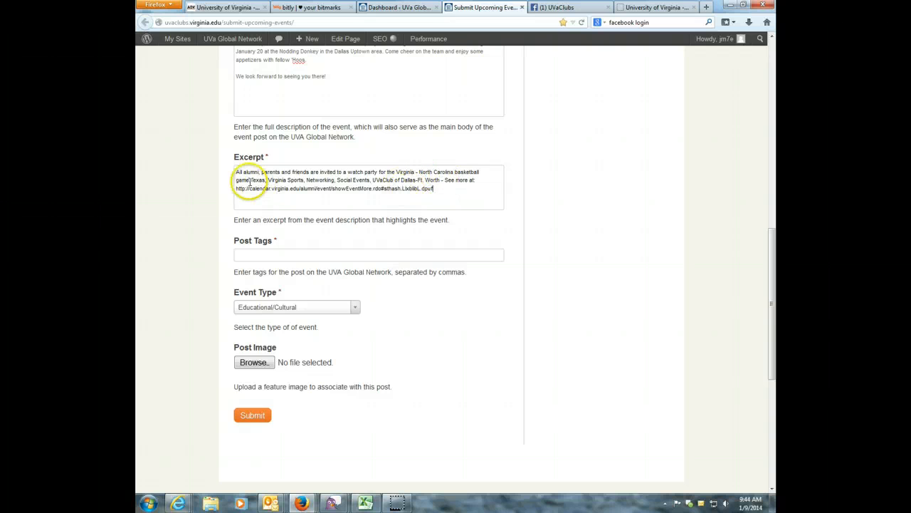
left_click_drag(251, 179, 366, 181)
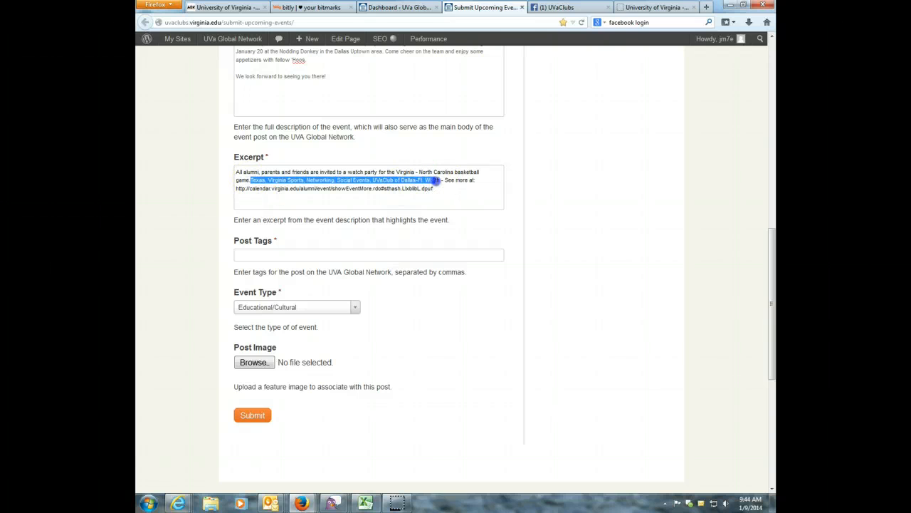
left_click(368, 254)
key("ctrl+v")
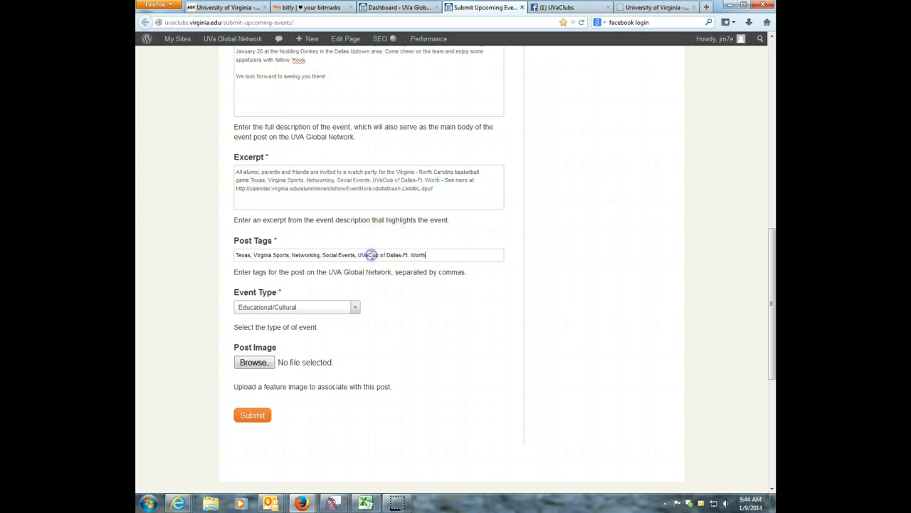
Step: Remove the stray topical areas and "See more at" link from the Excerpt, ending it with a period after "game"
left_click(251, 180)
left_click_drag(250, 180, 470, 189)
type(".")
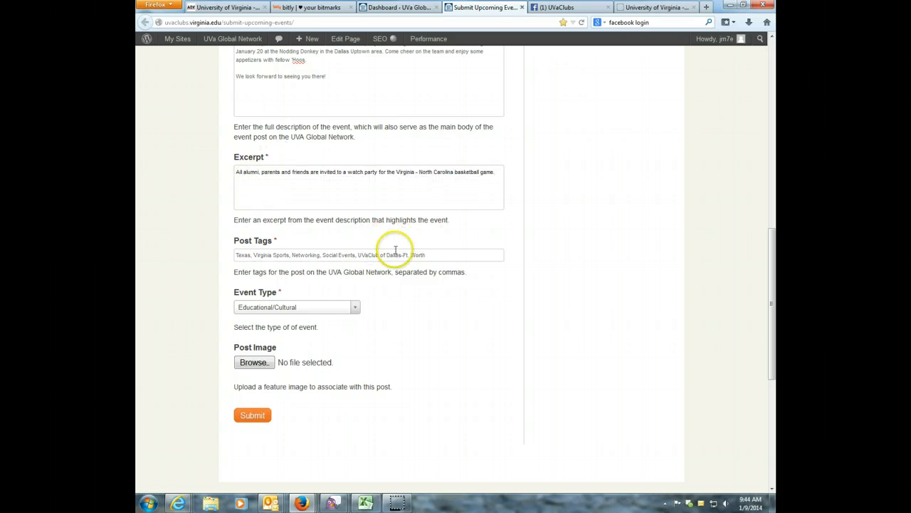
Step: Review the available event types and set the Event Type to Athletic/Sporting event
left_click(370, 294)
left_click(358, 312)
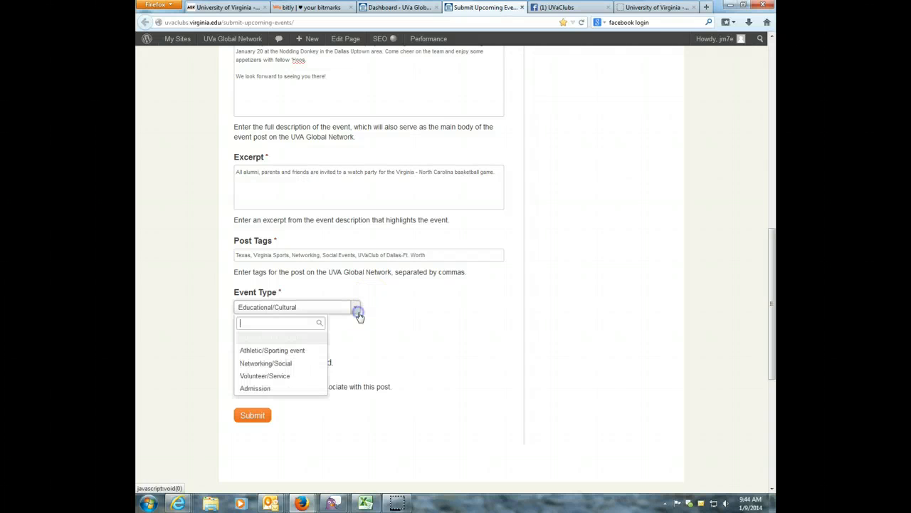
left_click(312, 353)
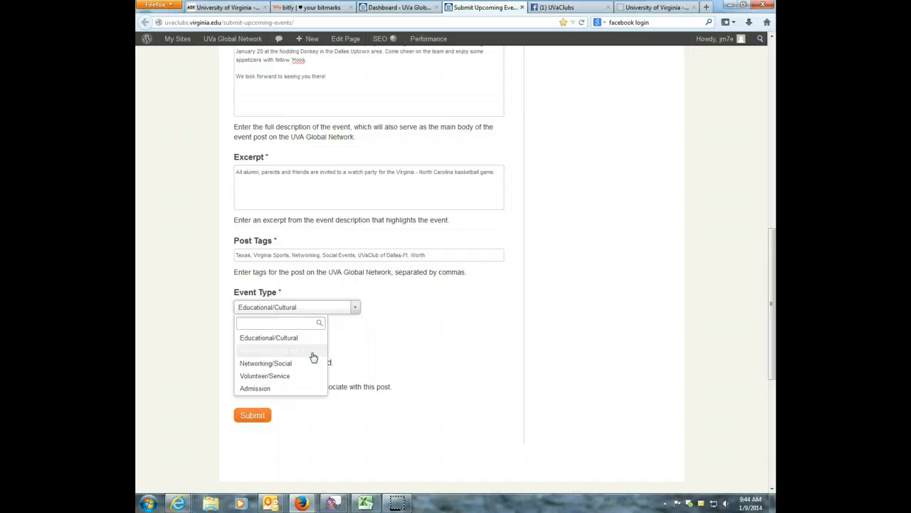
left_click(308, 356)
left_click(307, 365)
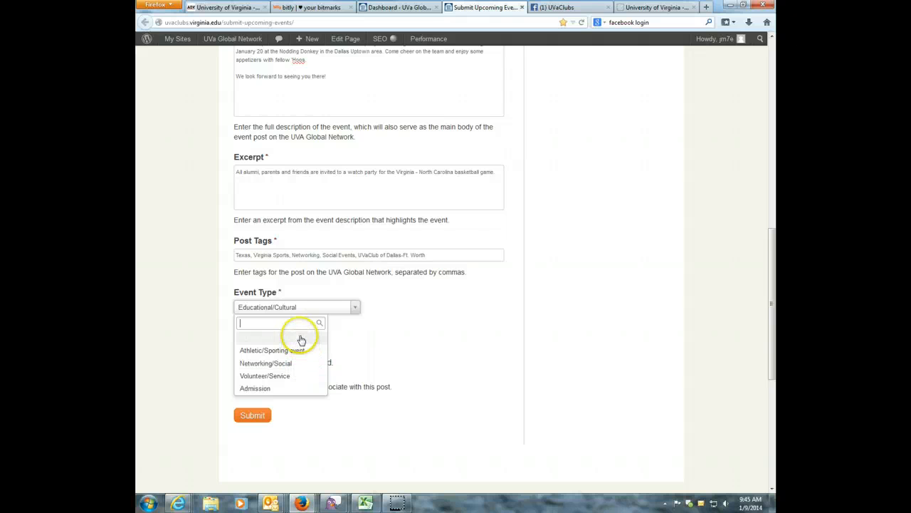
left_click(303, 367)
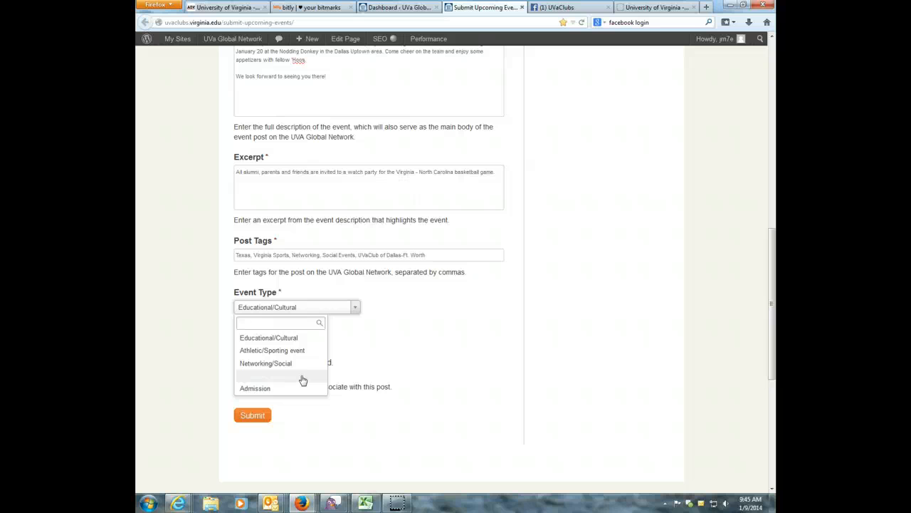
left_click(302, 387)
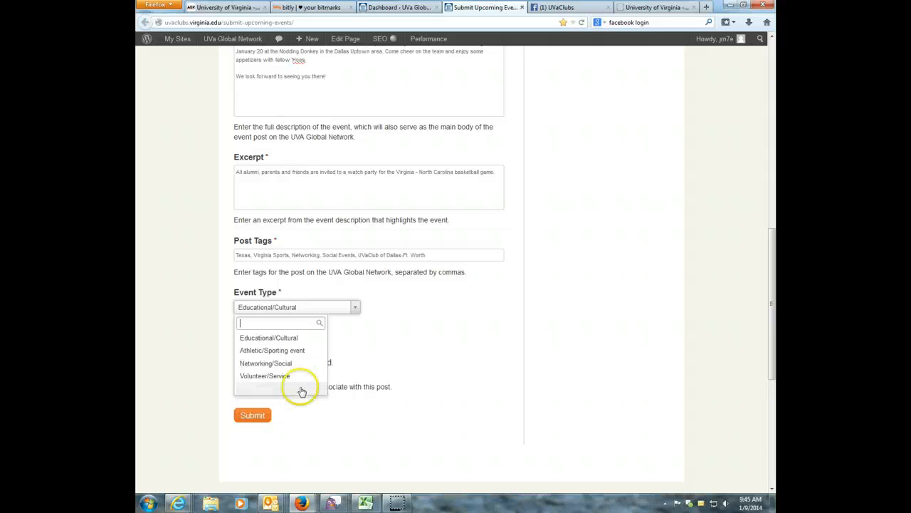
left_click(298, 355)
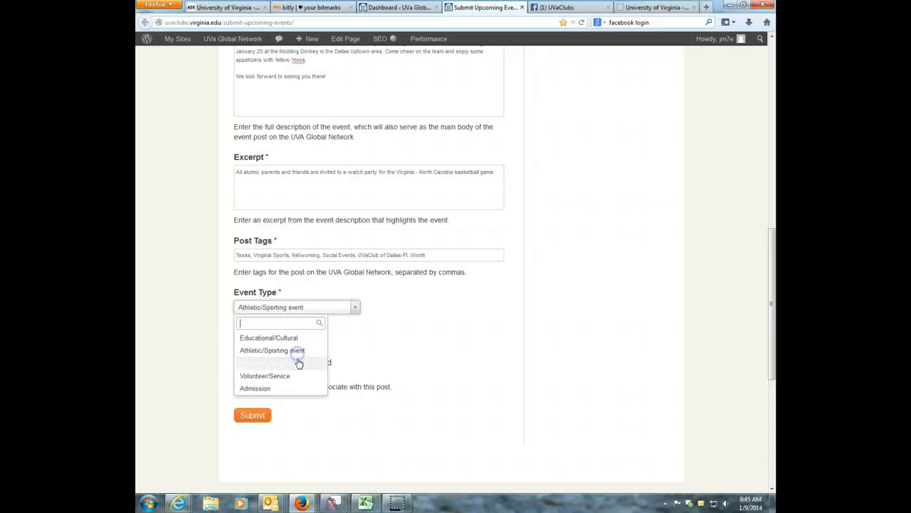
Step: Close the Post Image file chooser without selecting a file and submit the event form
left_click(360, 357)
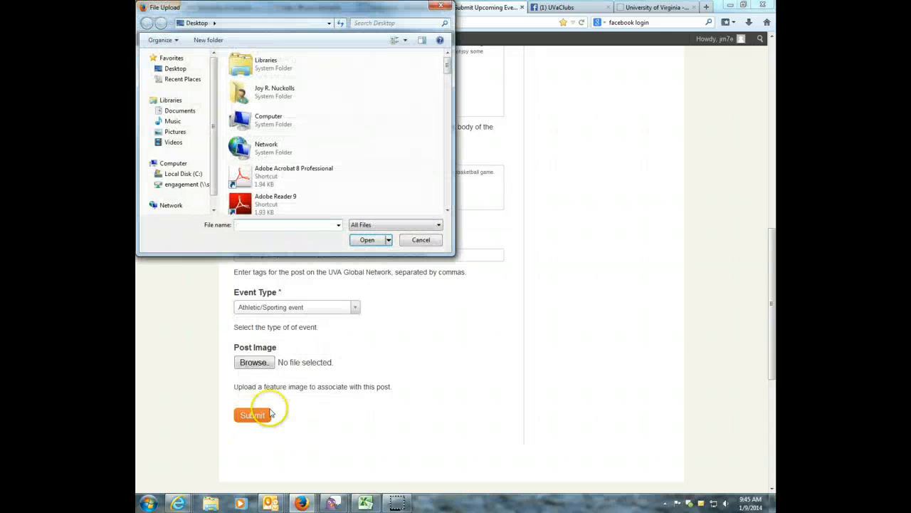
left_click(420, 239)
left_click(249, 414)
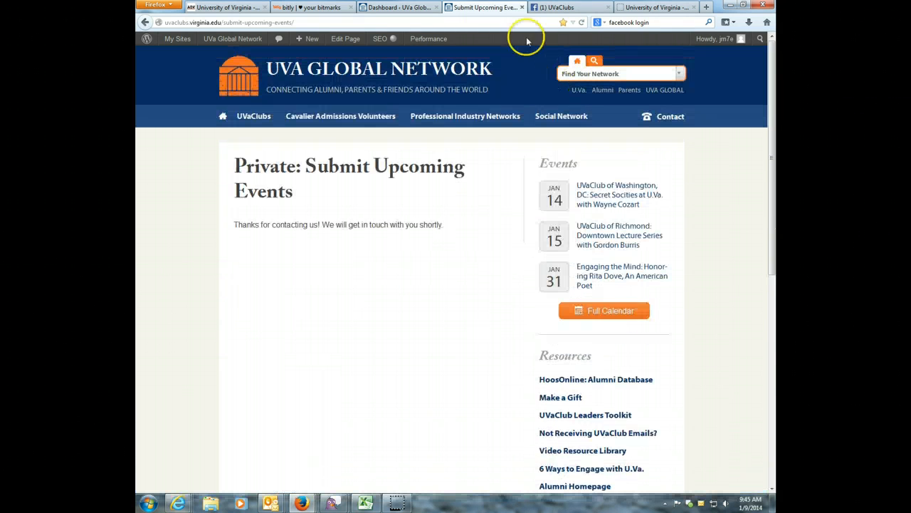
Step: Close the submitted form page and open the pending Dallas & Fort Worth UNC game watch post for editing from the WordPress dashboard
left_click(522, 8)
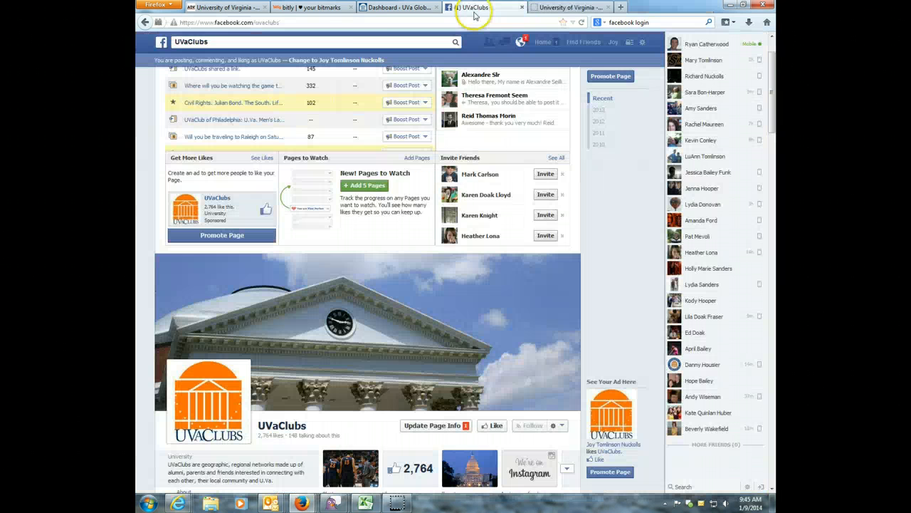
left_click(383, 9)
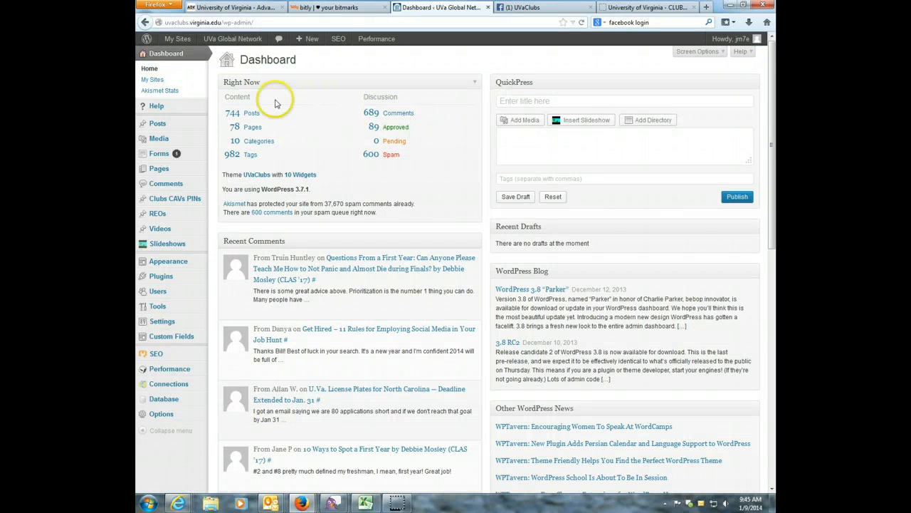
left_click(252, 113)
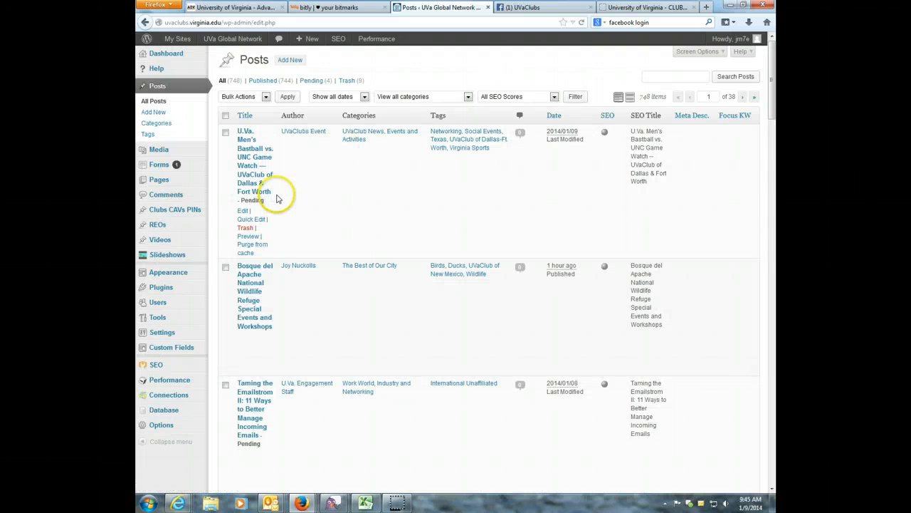
left_click(245, 211)
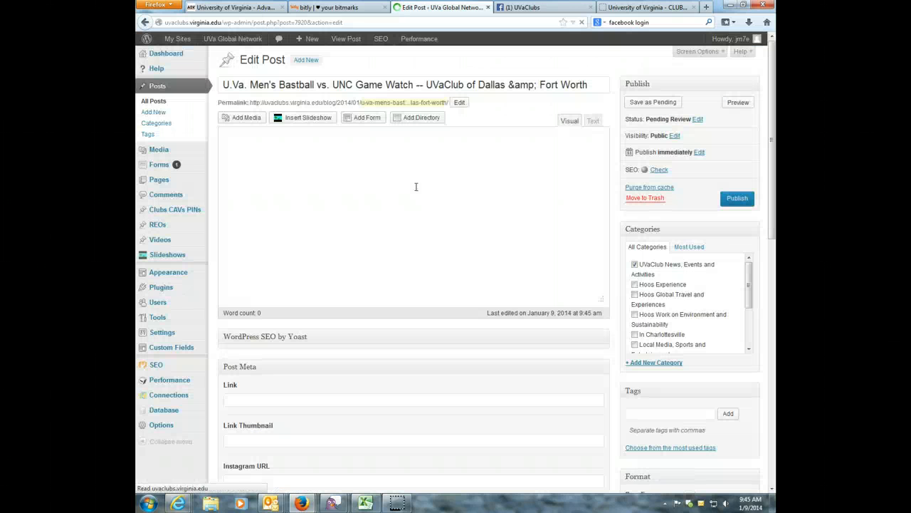
Step: Search the Clubs / PINs for "dallas" and assign the post to UVaClub of Dallas & Ft. Worth
left_click_drag(771, 133, 760, 371)
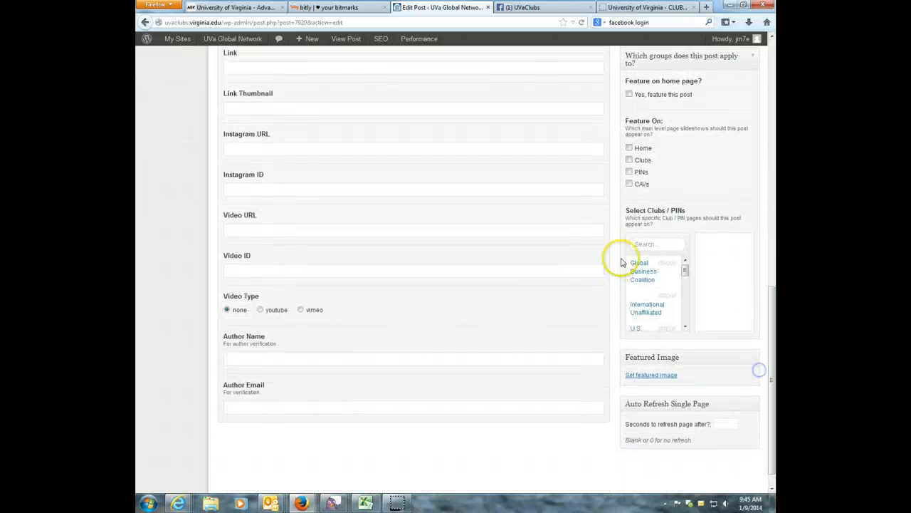
left_click(647, 243)
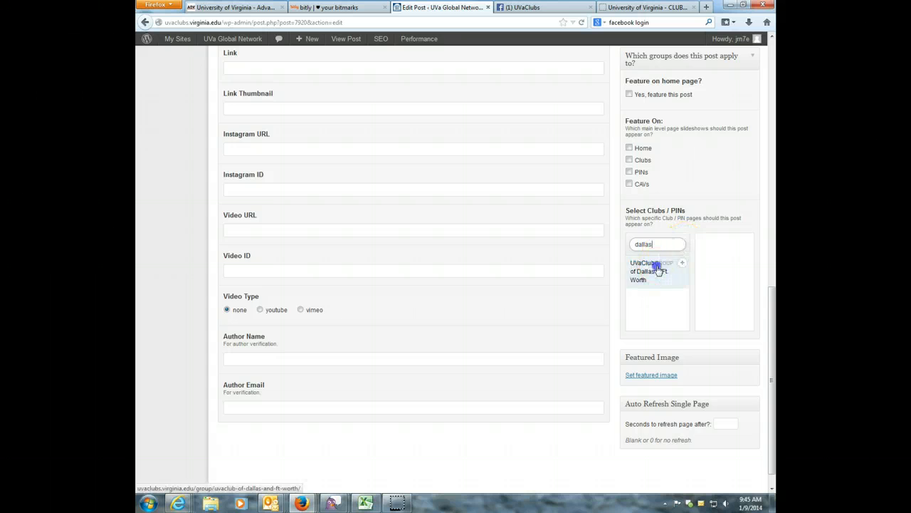
left_click(658, 269)
Step: Search the Media Library for "basketball" and set the Virginia basketball image uvabasketball_smaller.jpg as the featured image
left_click(651, 375)
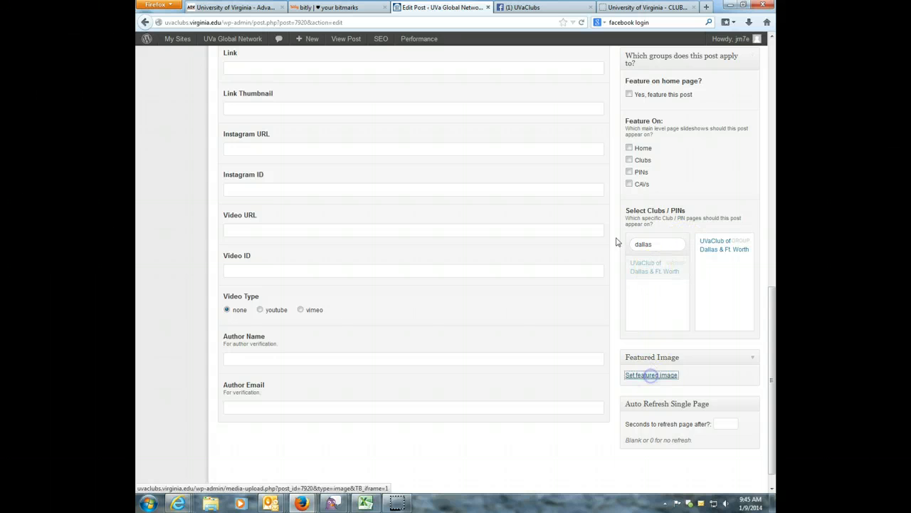
left_click(539, 94)
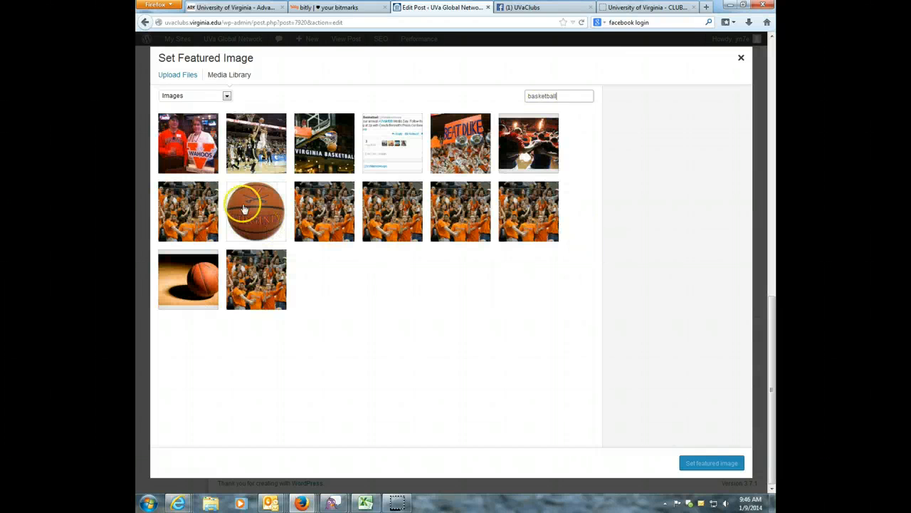
left_click(255, 208)
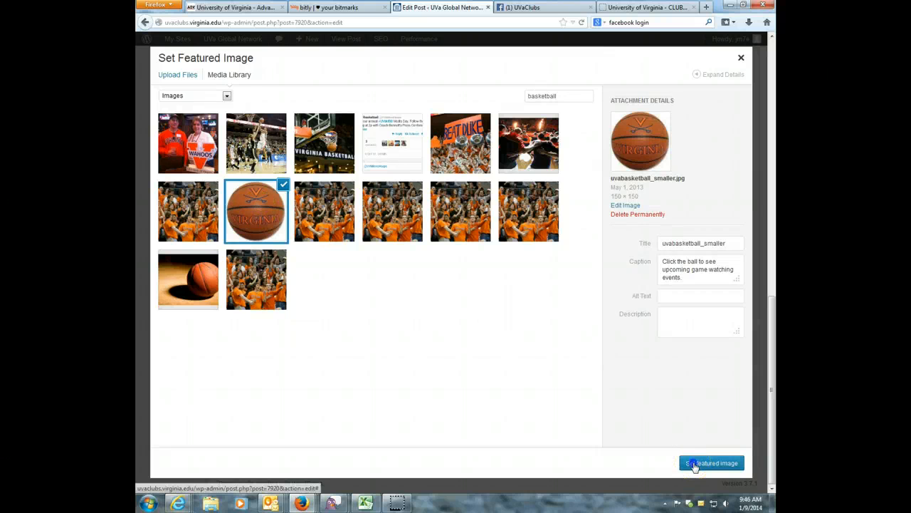
left_click(695, 463)
Step: Check the Register Now link in the post body and publish the post
left_click_drag(774, 439, 774, 214)
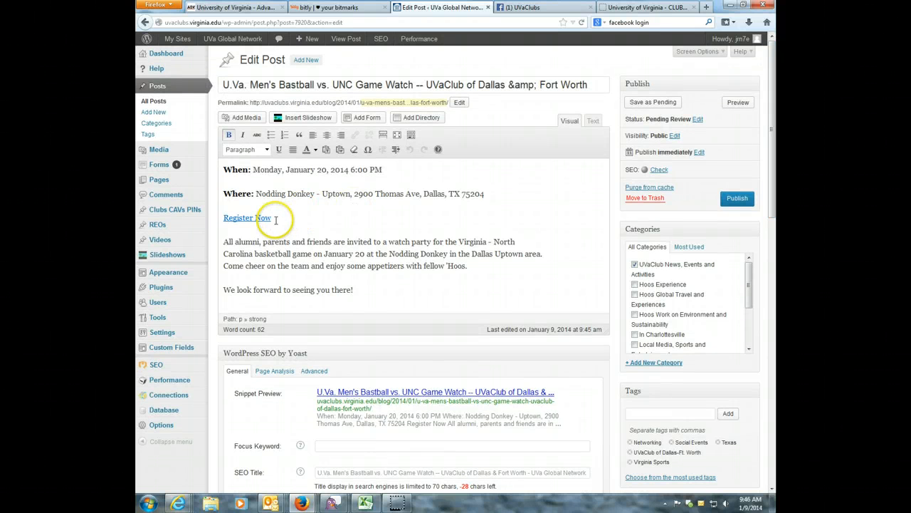
left_click_drag(275, 220, 219, 218)
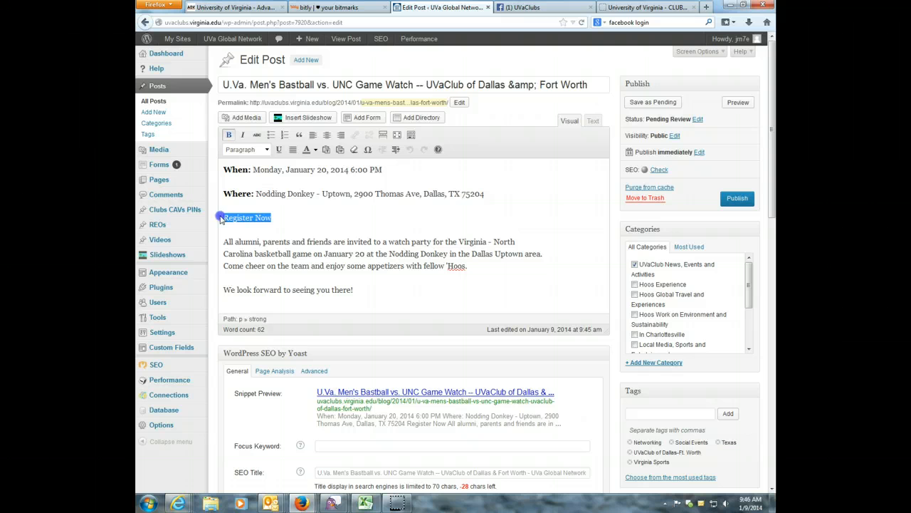
left_click(306, 222)
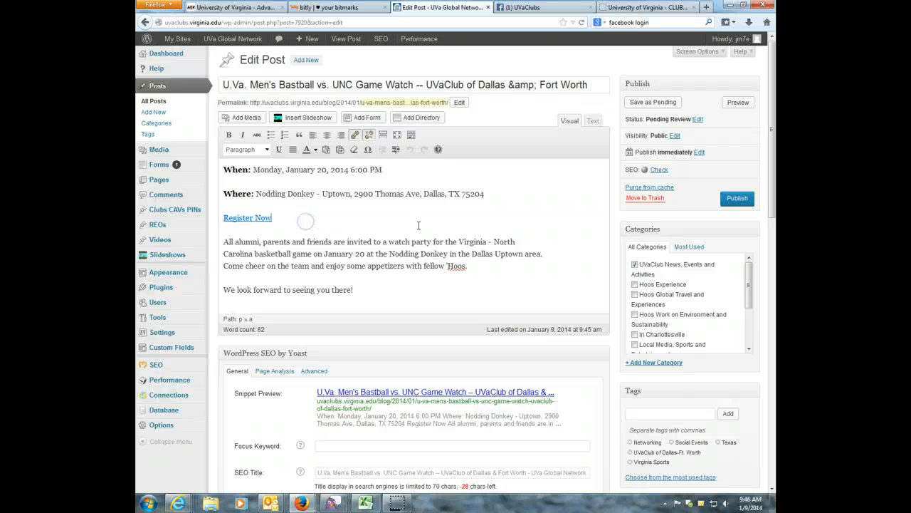
left_click(498, 219)
left_click(736, 200)
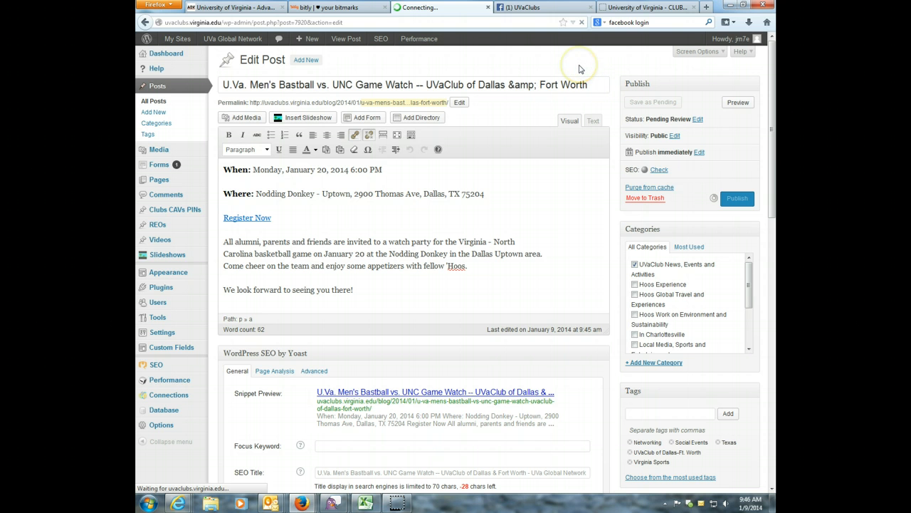
Step: Switch to the UVaClubs Facebook page and start creating a new event from its Events page
left_click(531, 8)
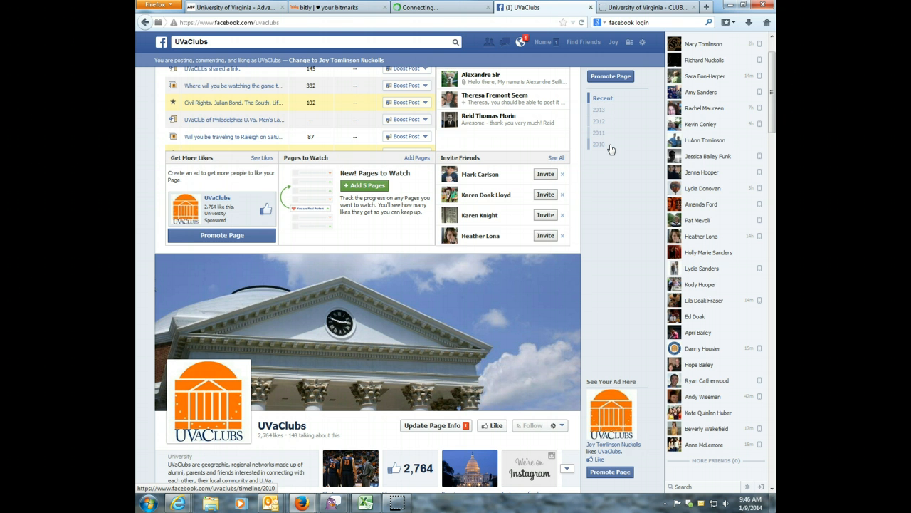
left_click(611, 149)
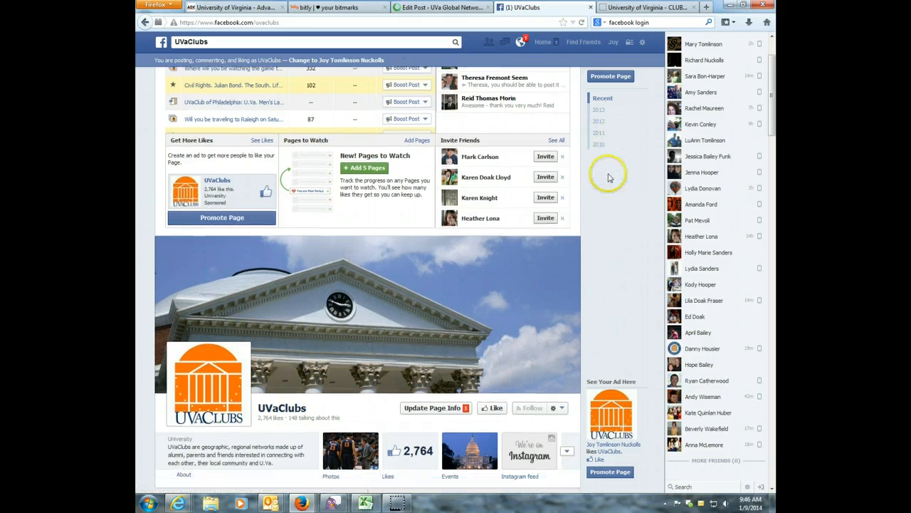
scroll(607, 177, "down", 1)
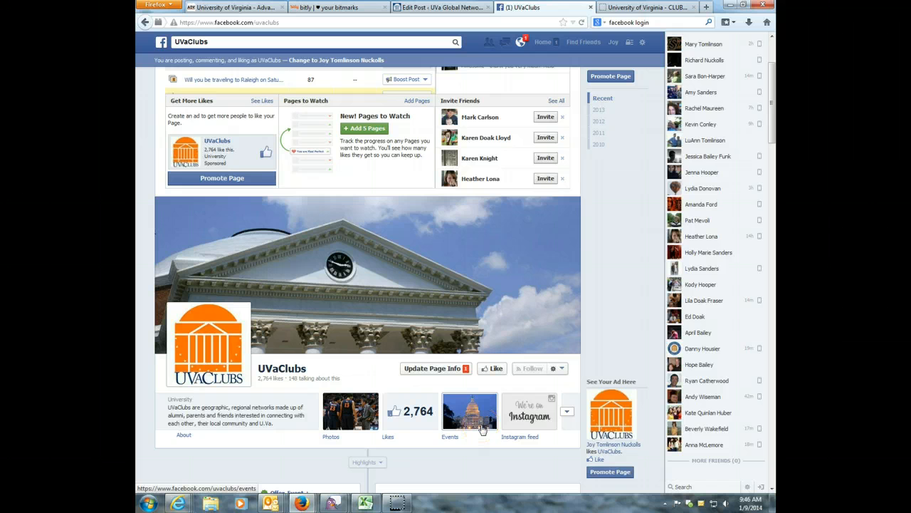
left_click(426, 7)
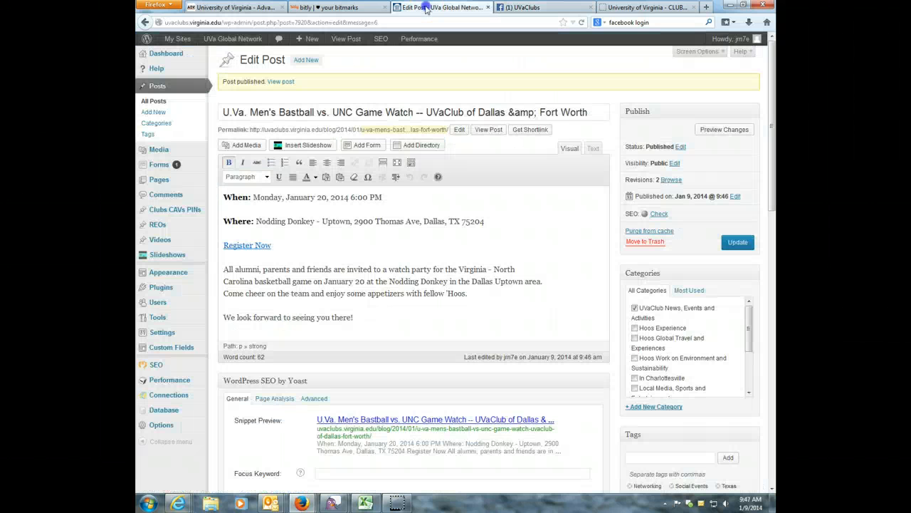
left_click(531, 7)
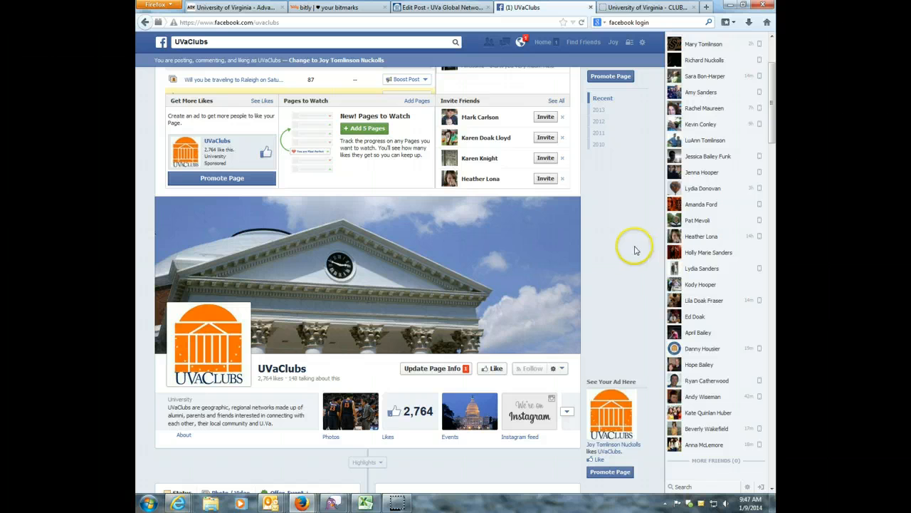
left_click(458, 417)
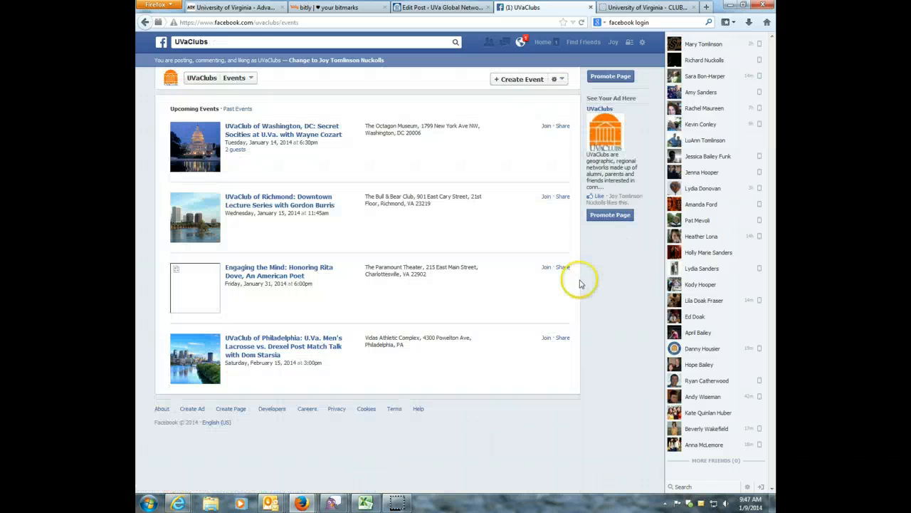
left_click(516, 80)
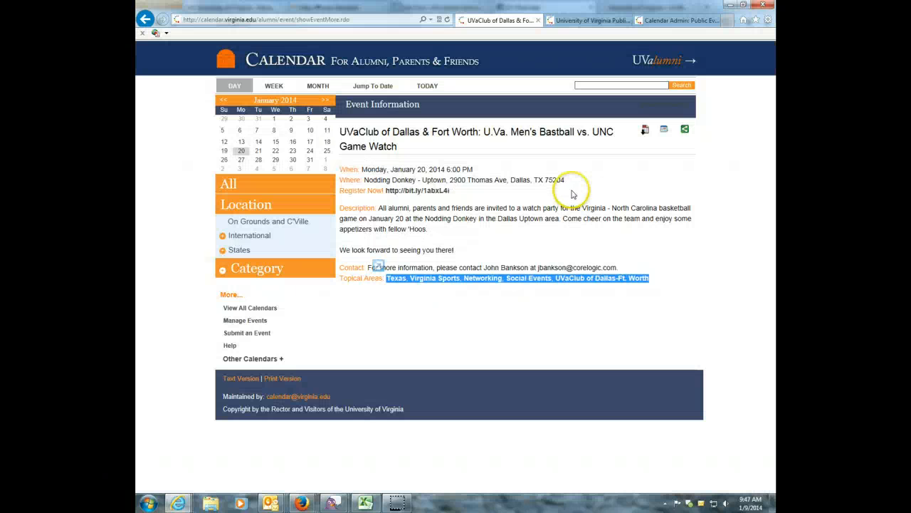
Step: Copy the calendar event's title into the Facebook event's Name, removing the trailing "See more at" link after "Game Watch"
left_click_drag(340, 131, 417, 155)
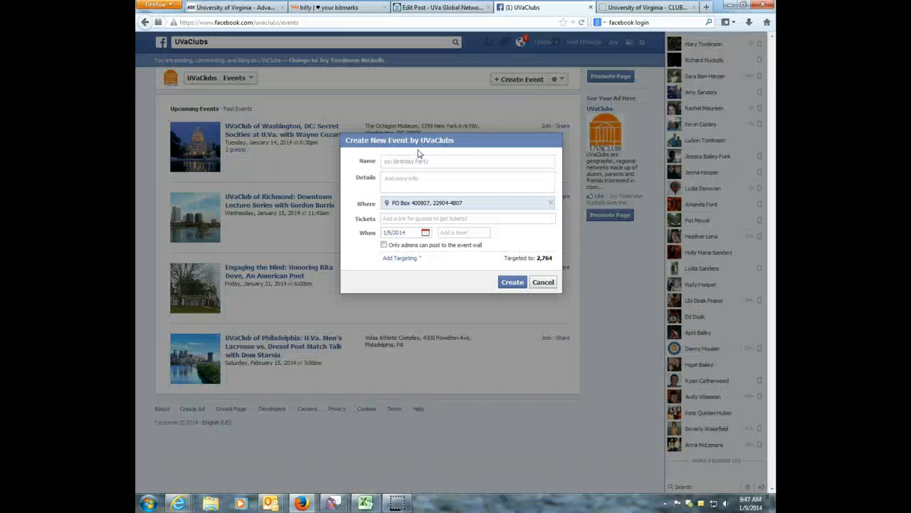
left_click(420, 161)
key("ctrl+v")
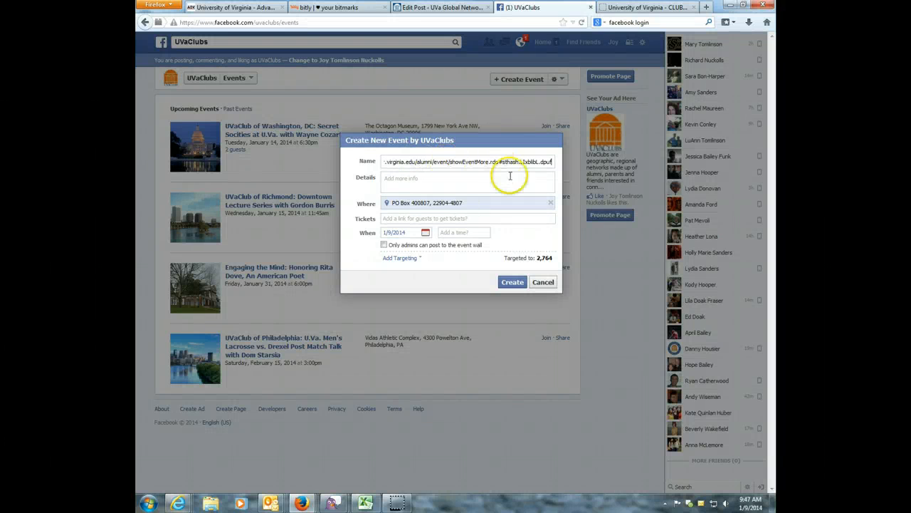
key("BackSpace")
key("BackSpace")
key("BackSpace")
key("BackSpace")
key("BackSpace")
key("BackSpace")
key("BackSpace")
key("BackSpace")
key("BackSpace")
key("BackSpace")
key("BackSpace")
key("BackSpace")
key("BackSpace")
key("BackSpace")
key("BackSpace")
key("BackSpace")
key("BackSpace")
key("BackSpace")
key("BackSpace")
key("BackSpace")
key("BackSpace")
key("BackSpace")
key("BackSpace")
key("BackSpace")
key("BackSpace")
key("BackSpace")
key("BackSpace")
key("BackSpace")
key("BackSpace")
key("BackSpace")
key("BackSpace")
key("BackSpace")
key("BackSpace")
key("BackSpace")
key("BackSpace")
key("BackSpace")
key("BackSpace")
key("BackSpace")
key("BackSpace")
key("BackSpace")
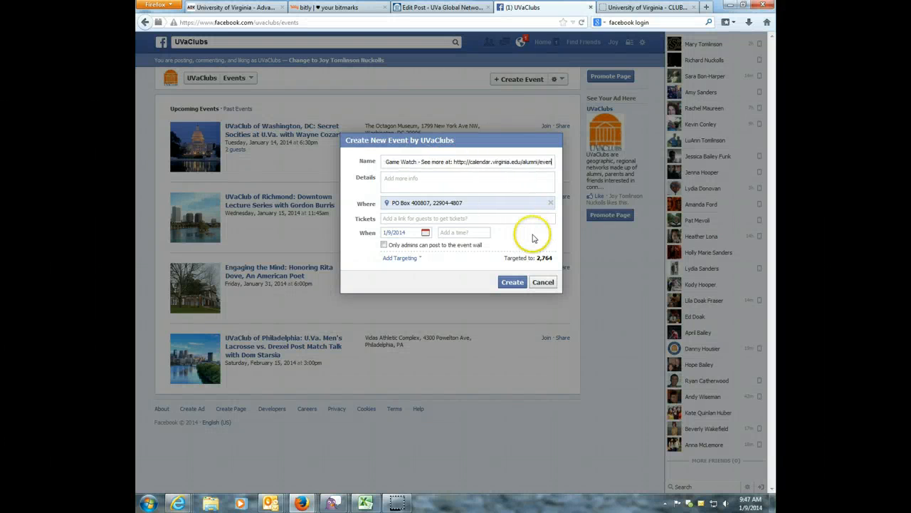
key("BackSpace")
key("BackSpace")
key("BackSpace")
key("BackSpace")
key("BackSpace")
key("BackSpace")
key("BackSpace")
key("BackSpace")
key("BackSpace")
key("BackSpace")
key("BackSpace")
key("BackSpace")
key("BackSpace")
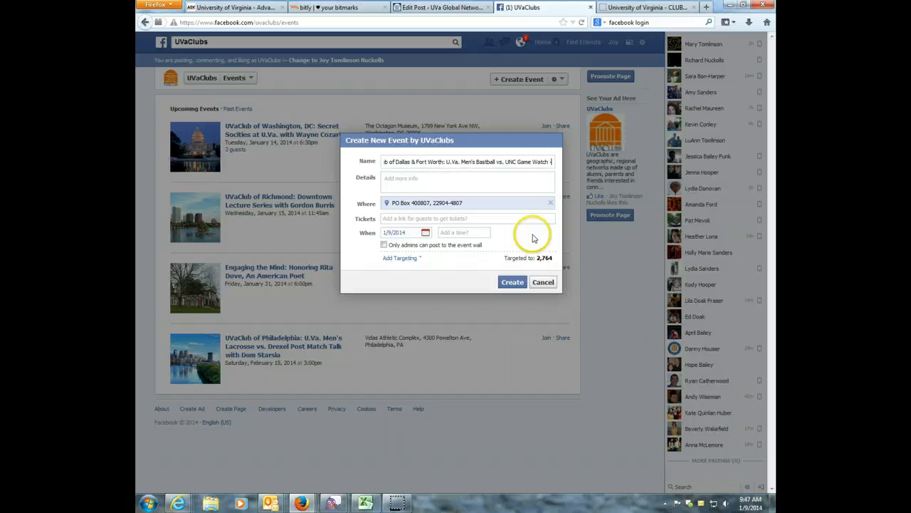
Step: Copy the calendar event's description, through "We look forward to seeing you there!", into the Facebook event's Details
key("alt+Tab")
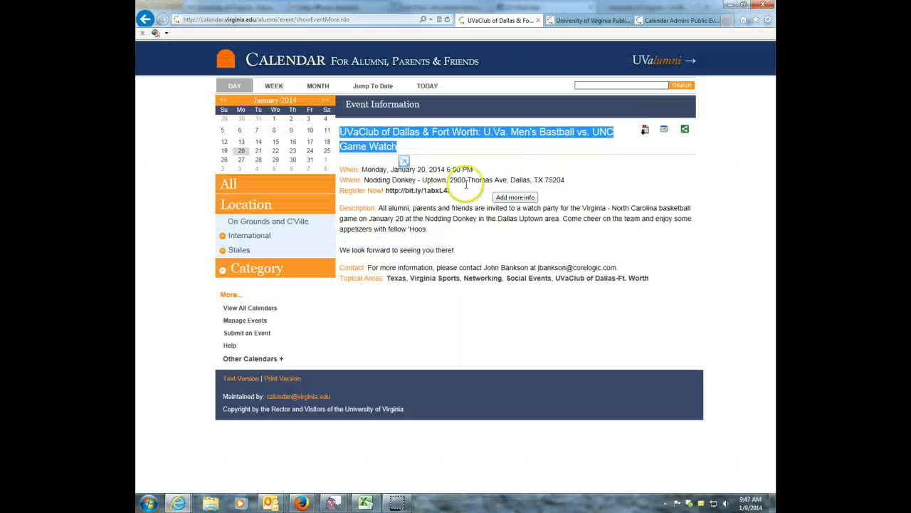
left_click_drag(378, 207, 477, 253)
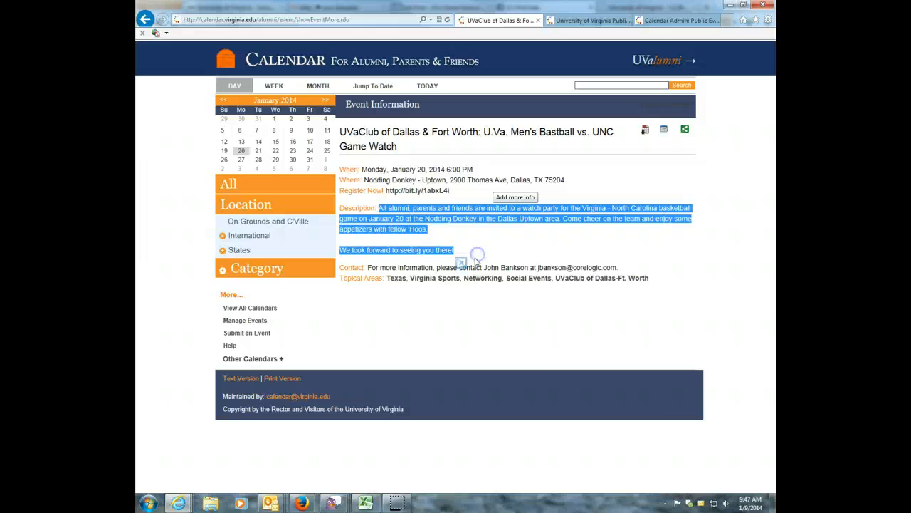
key("ctrl+c")
key("alt+Tab")
left_click(442, 175)
key("ctrl+v")
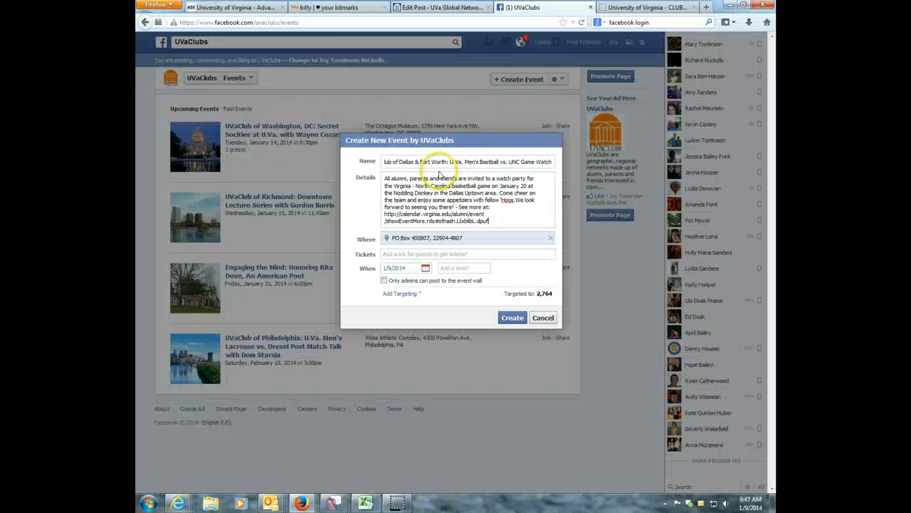
Step: Put a blank line before "We look forward to seeing you there!" in the Details and delete the "See more at" link
left_click(515, 200)
key("Return")
key("Return")
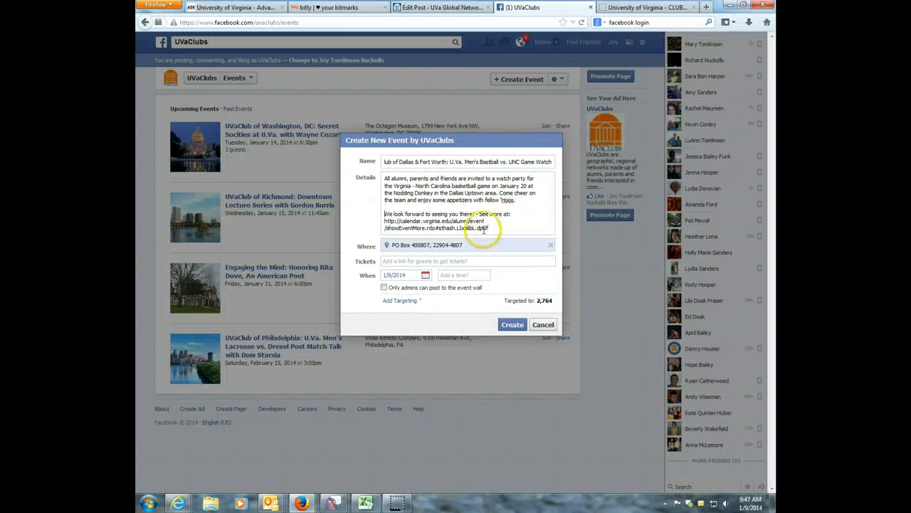
left_click_drag(475, 213, 493, 227)
key("BackSpace")
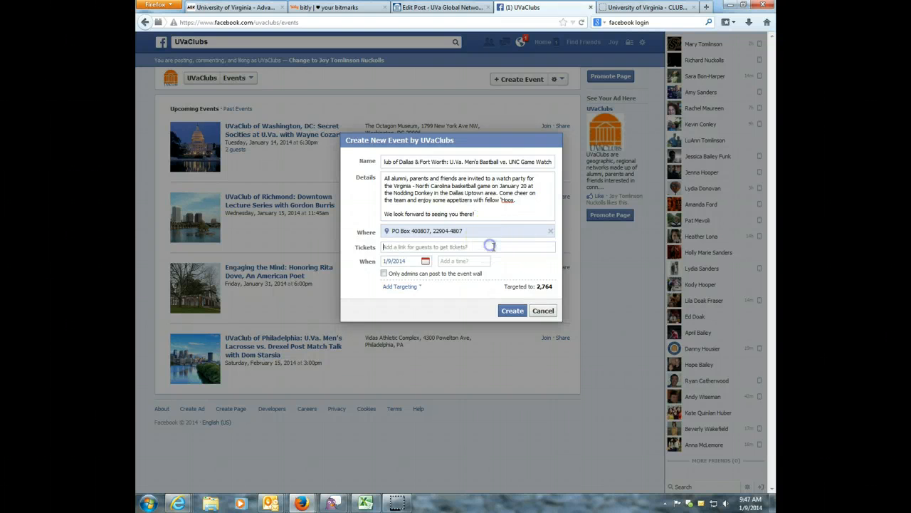
Step: Copy the calendar event's bit.ly registration link into Tickets and strip the tracking suffix from "#sthash" onward
key("alt+Tab")
left_click_drag(491, 249, 385, 191)
key("alt+Tab")
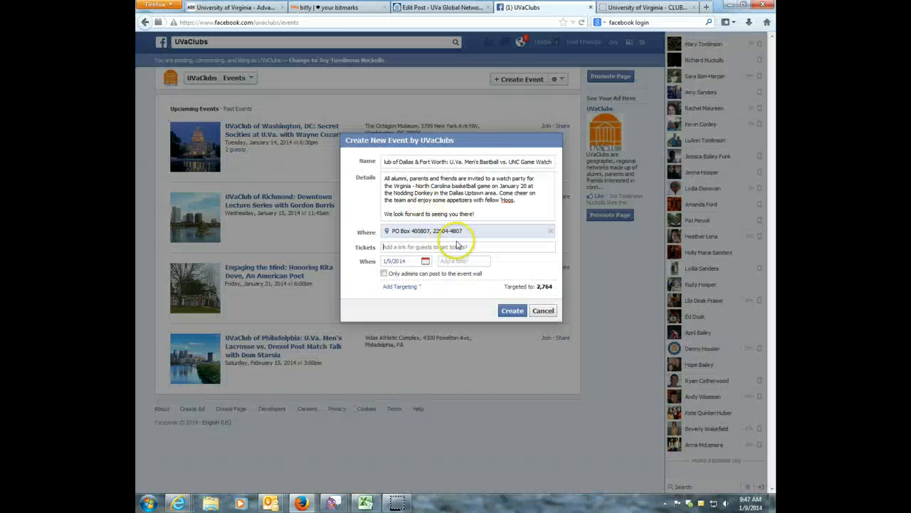
left_click(462, 246)
key("ctrl+v")
left_click(436, 246)
left_click_drag(436, 246, 503, 249)
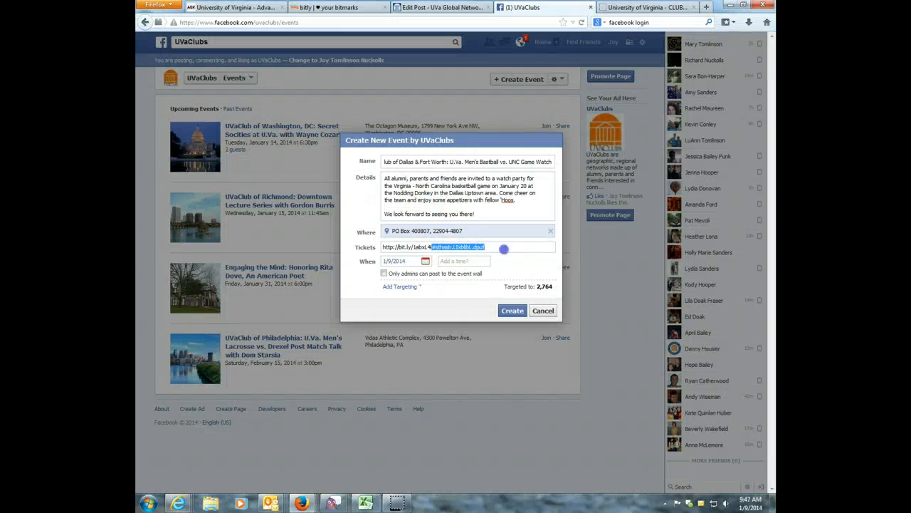
key("BackSpace")
Step: Set the Facebook event's date to 1/20/2014 and its start time to 6:00 pm
left_click(426, 262)
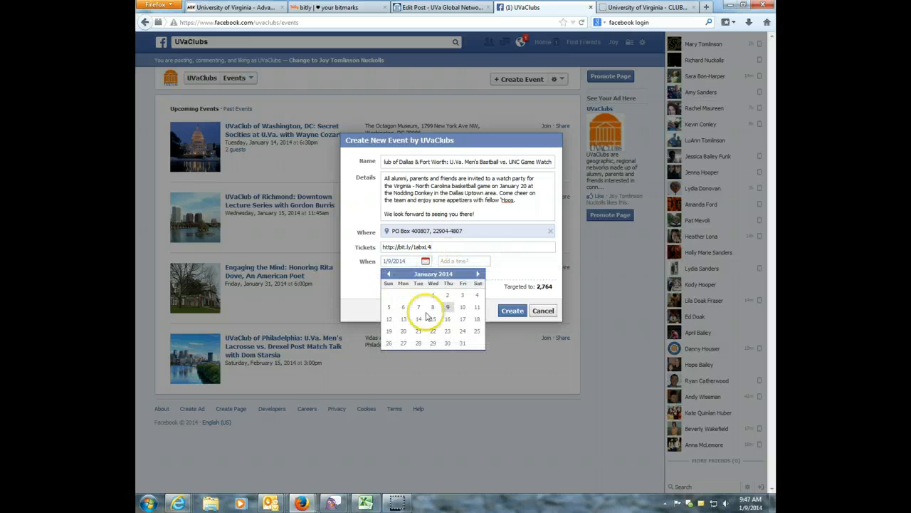
left_click(403, 330)
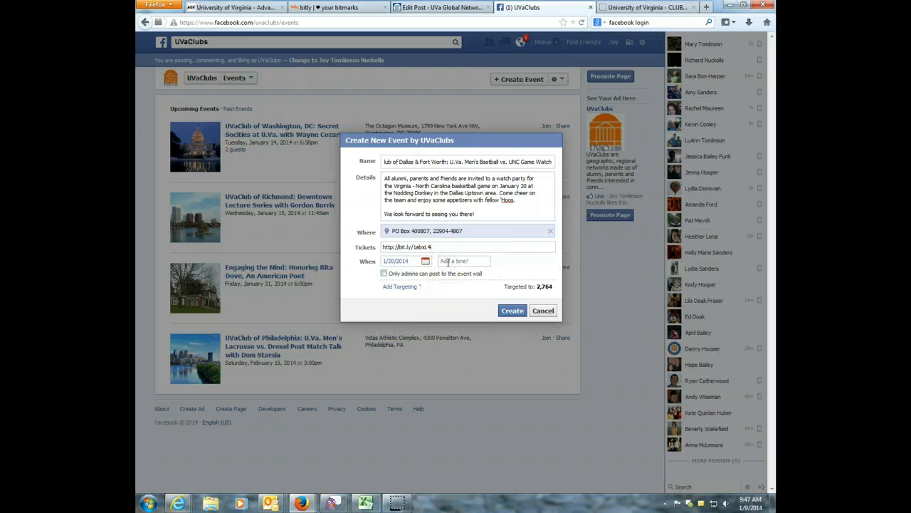
left_click(448, 261)
left_click(452, 271)
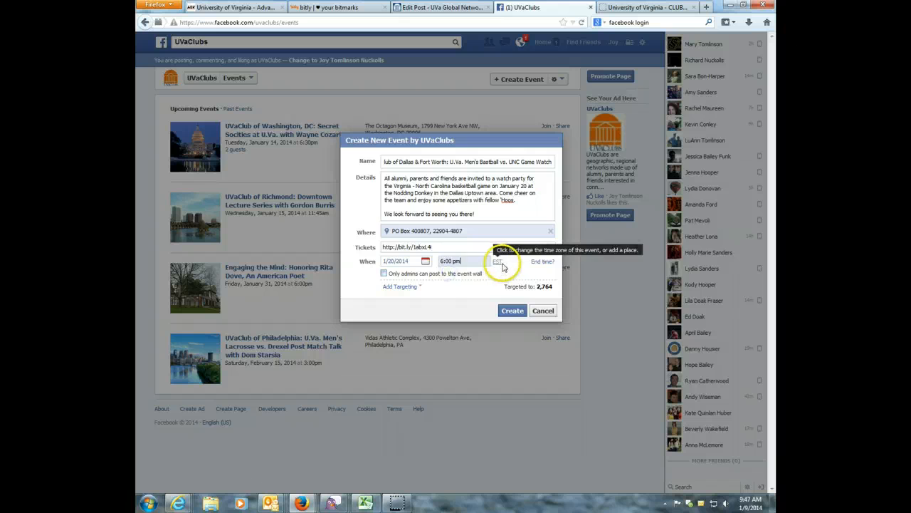
Step: Change the event's time zone by choosing Dallas, TX as its city
left_click(498, 263)
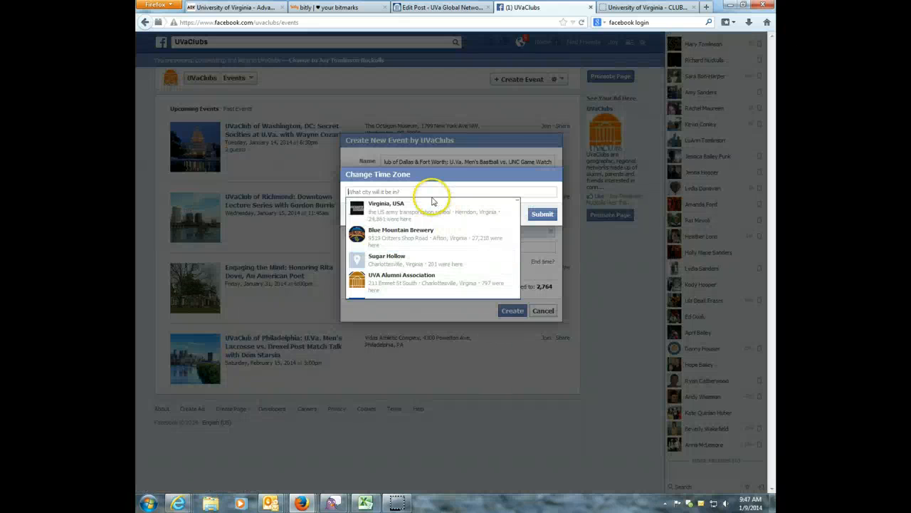
type("da;")
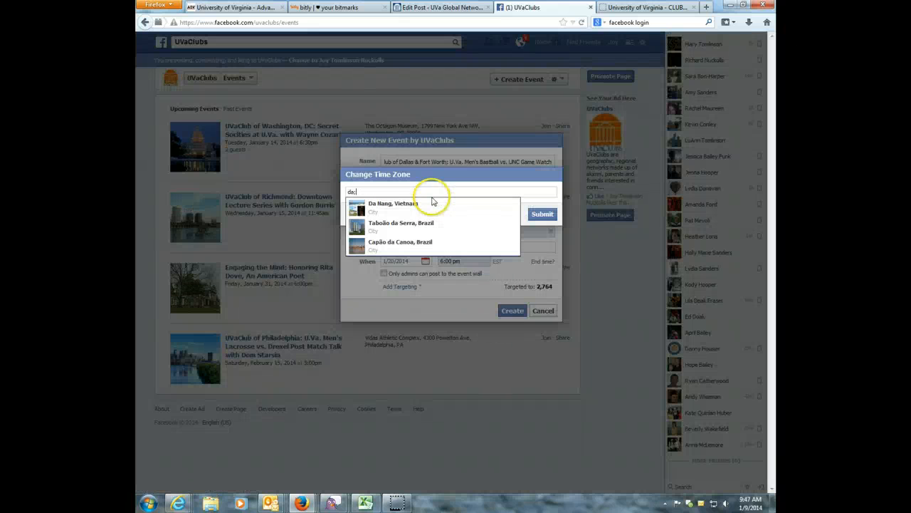
key("BackSpace")
type("ll")
left_click(405, 206)
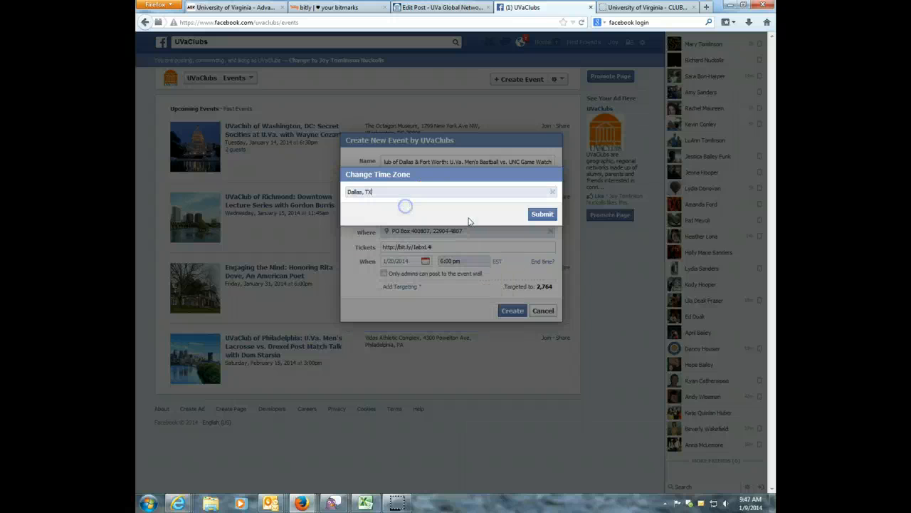
left_click(539, 214)
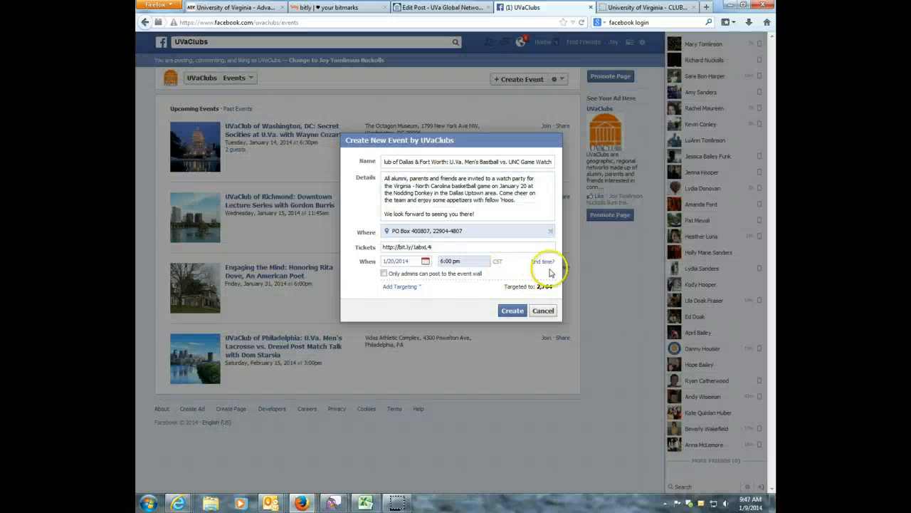
Step: Add location targeting to the event, limited by region or state to Texas in the United States
left_click(403, 289)
left_click(404, 351)
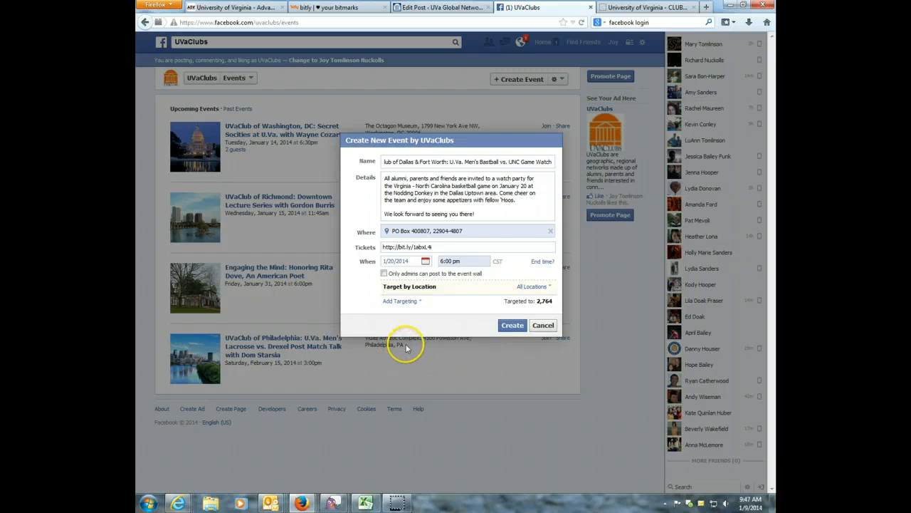
left_click(402, 301)
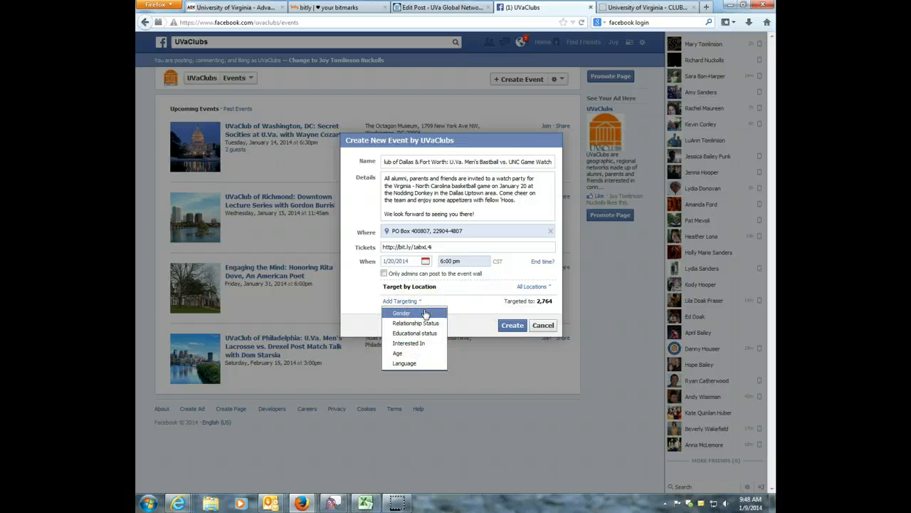
left_click(485, 291)
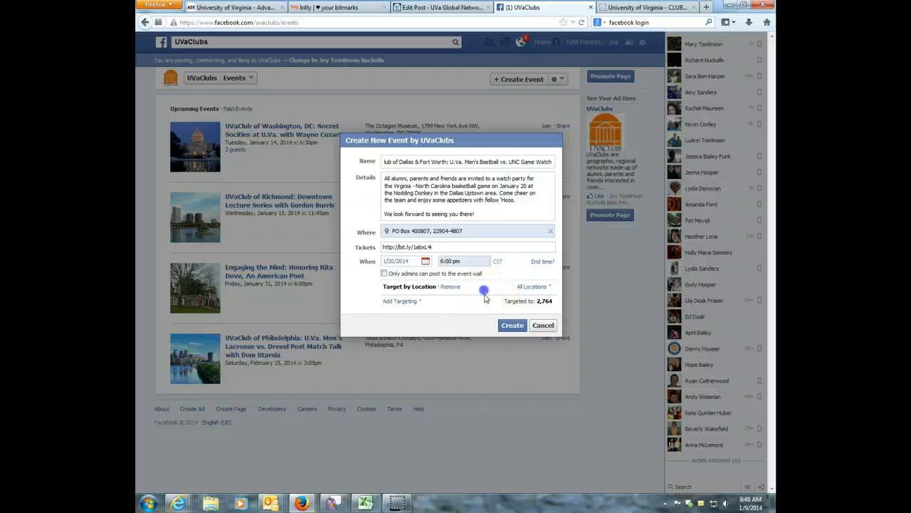
left_click(539, 286)
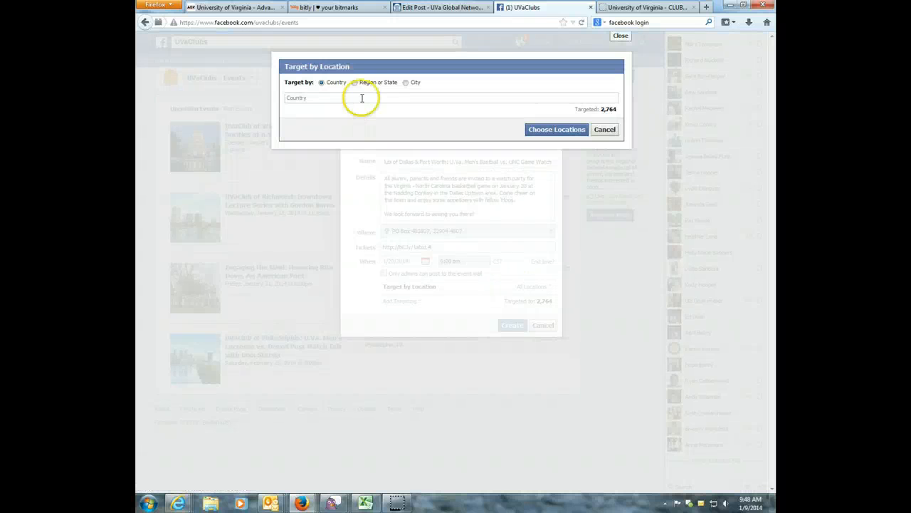
left_click(354, 83)
left_click(358, 98)
type("te")
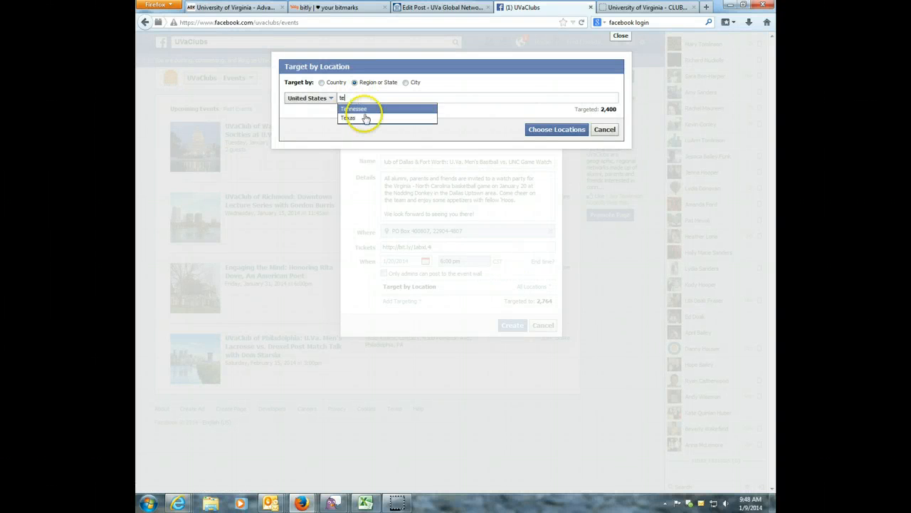
left_click(364, 117)
left_click(541, 130)
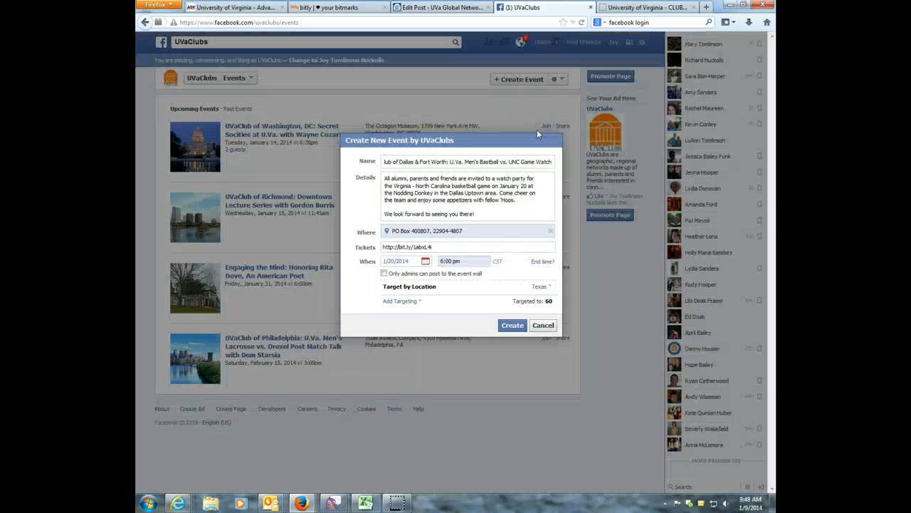
Step: Copy the Nodding Donkey - Uptown venue and address from the calendar event's details into the Facebook event's Where, replacing the preset location
key("alt+Tab")
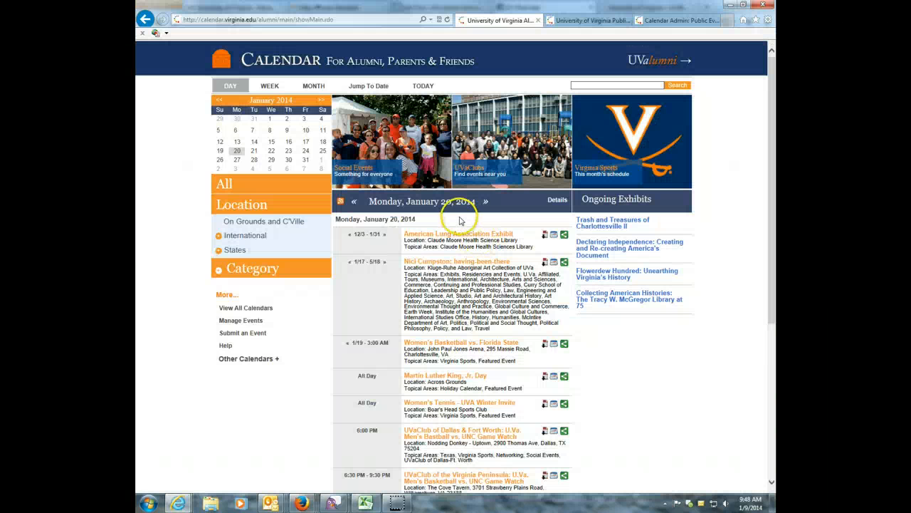
scroll(596, 367, "down", 1)
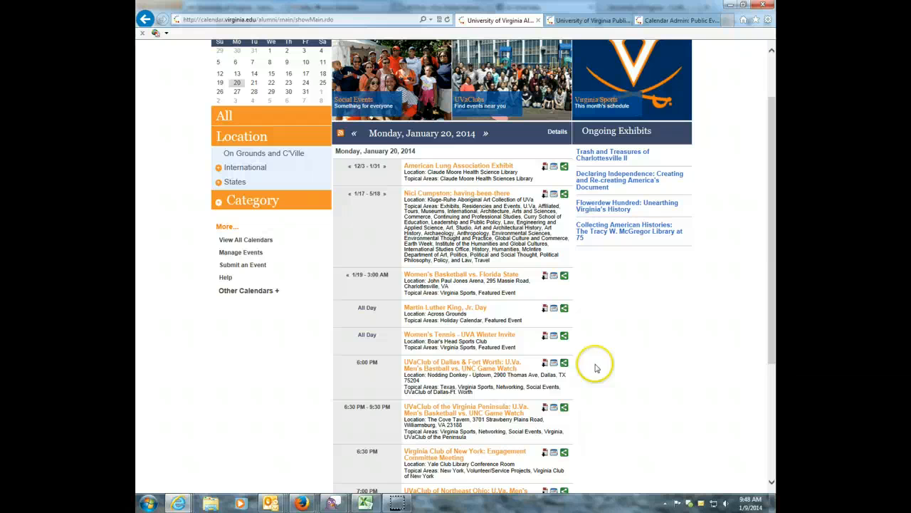
left_click(468, 366)
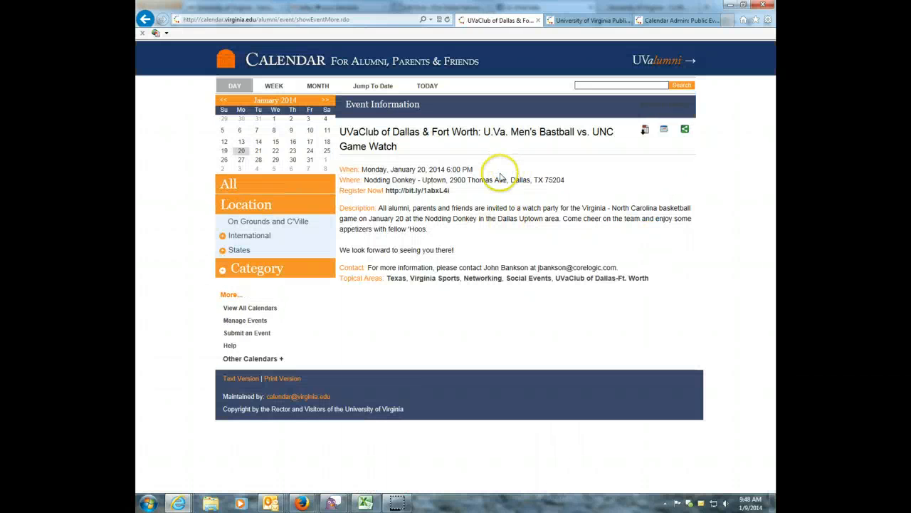
left_click_drag(566, 181, 363, 182)
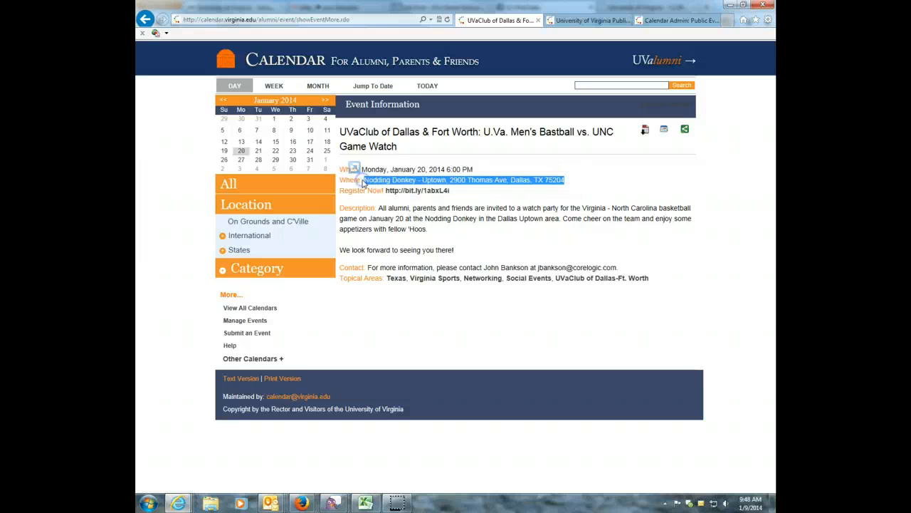
key("alt+Tab")
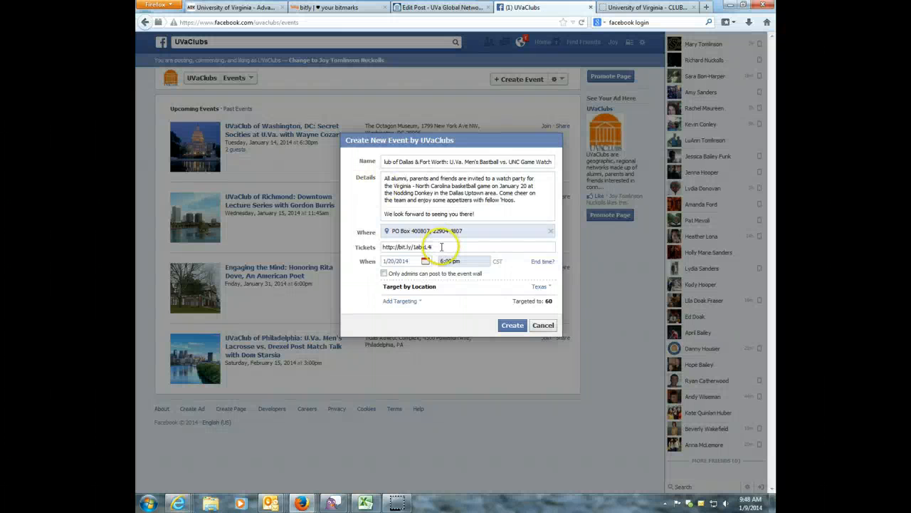
triple_click(450, 232)
type("Nodding Donkey - Uptown, 2900 Thomas Ave, Dallas, TX 75204 - See more at: http://calendar.virginia.edu/alumni/event/showEventMore.rdo#sthash.CBYUkJ5W.dpuf")
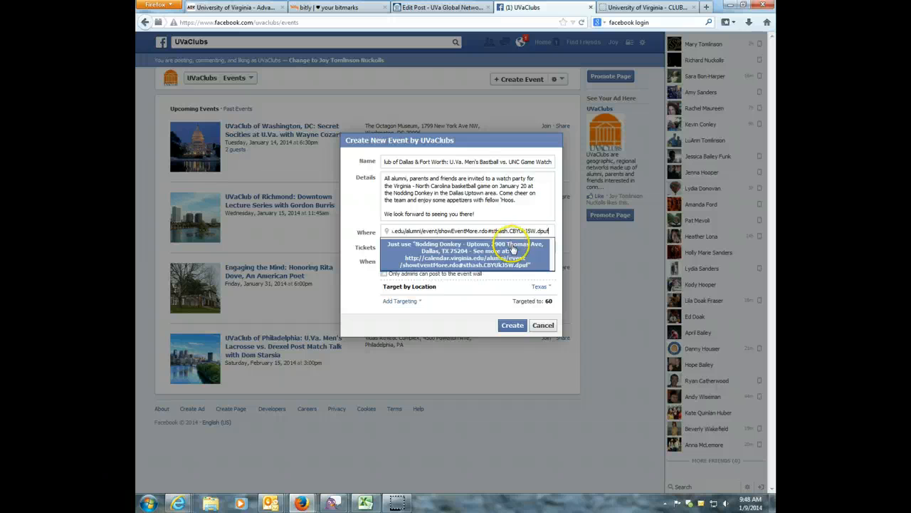
Step: Strip the "See more at" link from Where, accept the remaining venue text, and discard the new Facebook event
key("BackSpace")
key("BackSpace")
key("BackSpace")
key("BackSpace")
key("BackSpace")
key("BackSpace")
key("BackSpace")
key("BackSpace")
key("BackSpace")
key("BackSpace")
key("BackSpace")
key("BackSpace")
key("BackSpace")
key("BackSpace")
key("BackSpace")
key("BackSpace")
key("BackSpace")
key("BackSpace")
key("BackSpace")
key("BackSpace")
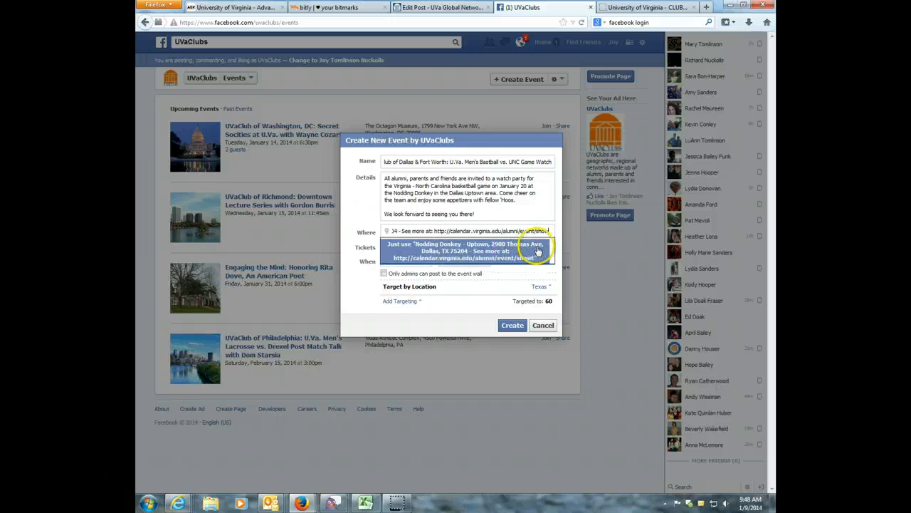
key("BackSpace")
key("BackSpace")
key("BackSpace")
key("BackSpace")
key("BackSpace")
key("BackSpace")
key("BackSpace")
key("BackSpace")
key("BackSpace")
key("BackSpace")
key("BackSpace")
key("BackSpace")
key("BackSpace")
key("BackSpace")
key("BackSpace")
key("BackSpace")
key("BackSpace")
key("BackSpace")
key("BackSpace")
key("BackSpace")
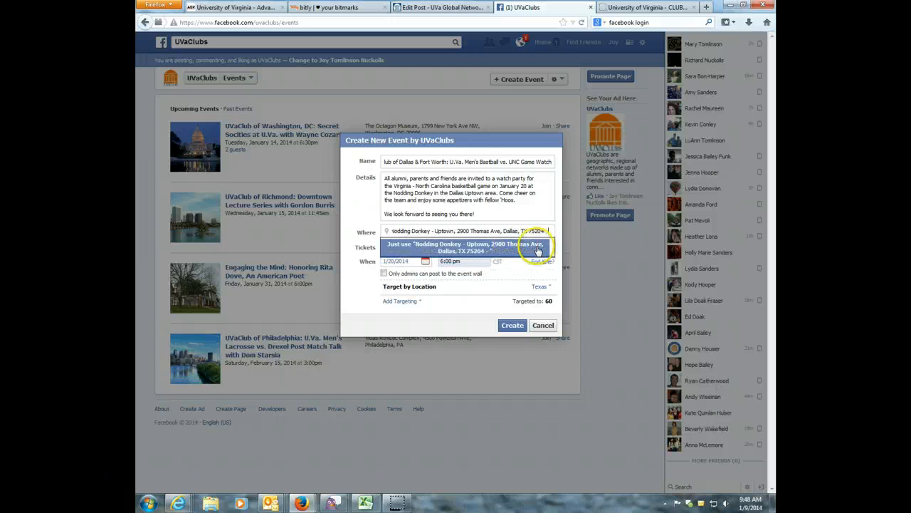
left_click(510, 247)
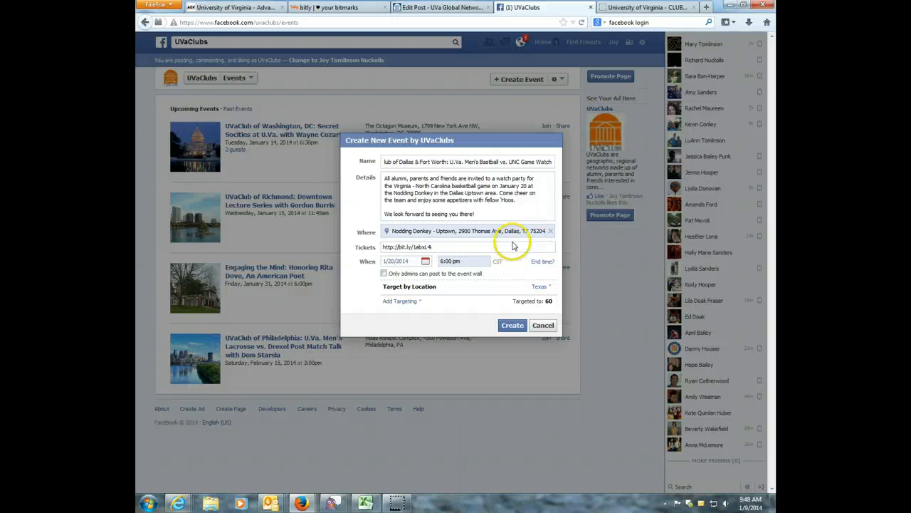
left_click(541, 326)
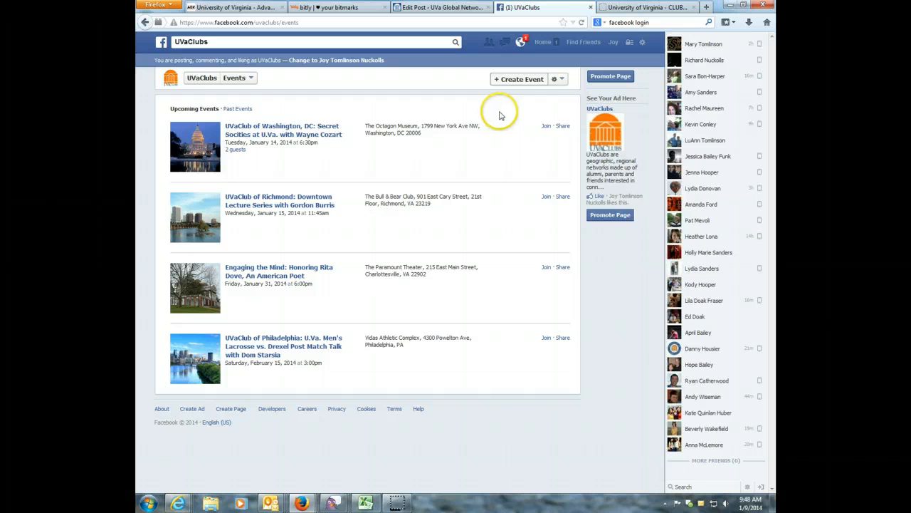
Step: Return to the UVA Global Network post editor and view the published UNC game watch post
left_click(431, 7)
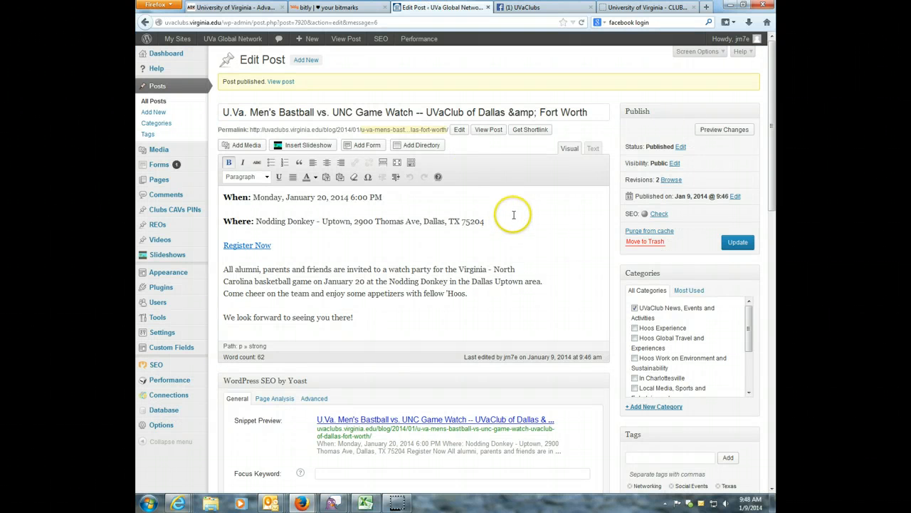
left_click(281, 81)
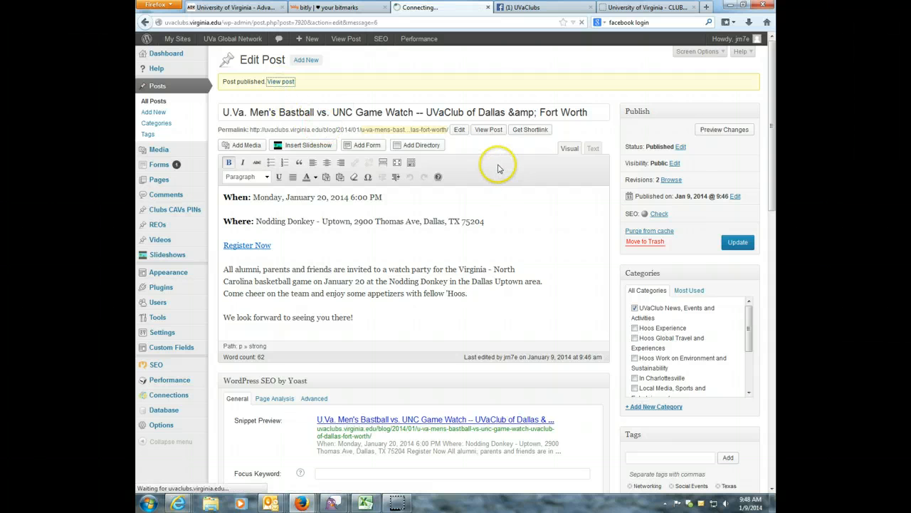